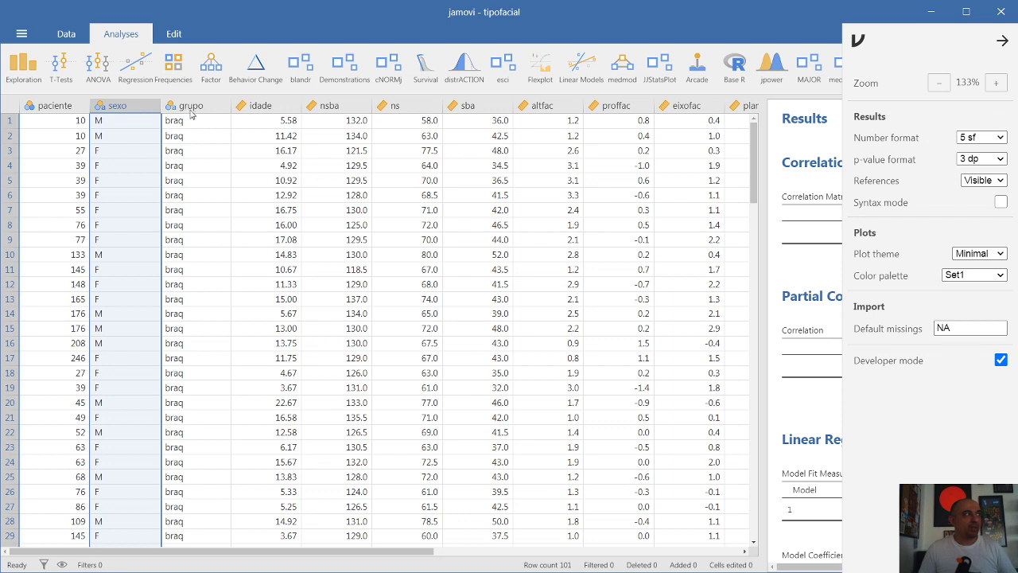
Step: Close the application settings and select the vert column at the end of the dataset
{"action": "left_click", "coordinate": [274, 106]}
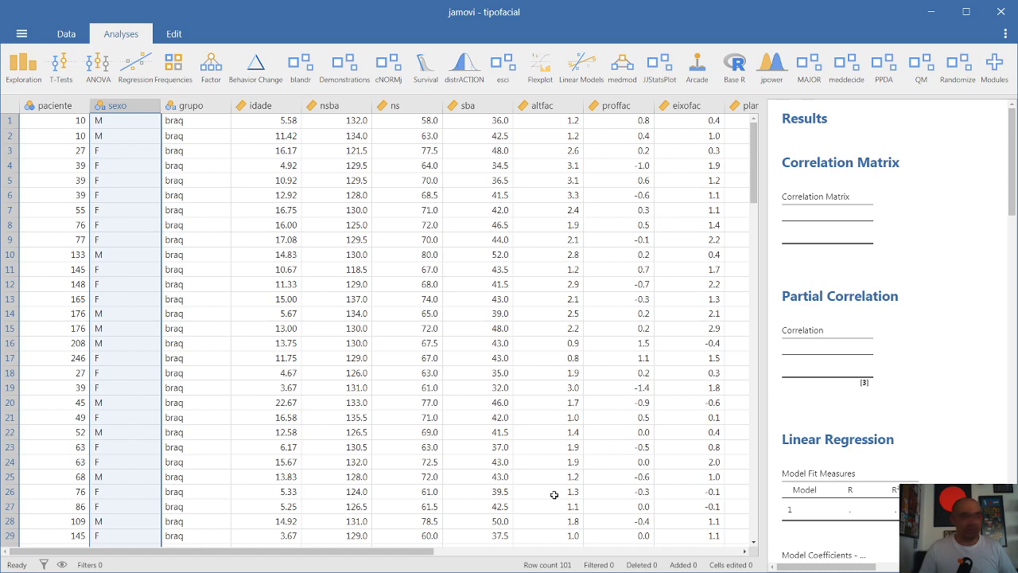
{"action": "left_click_drag", "start_coordinate": [400, 555], "coordinate": [557, 555]}
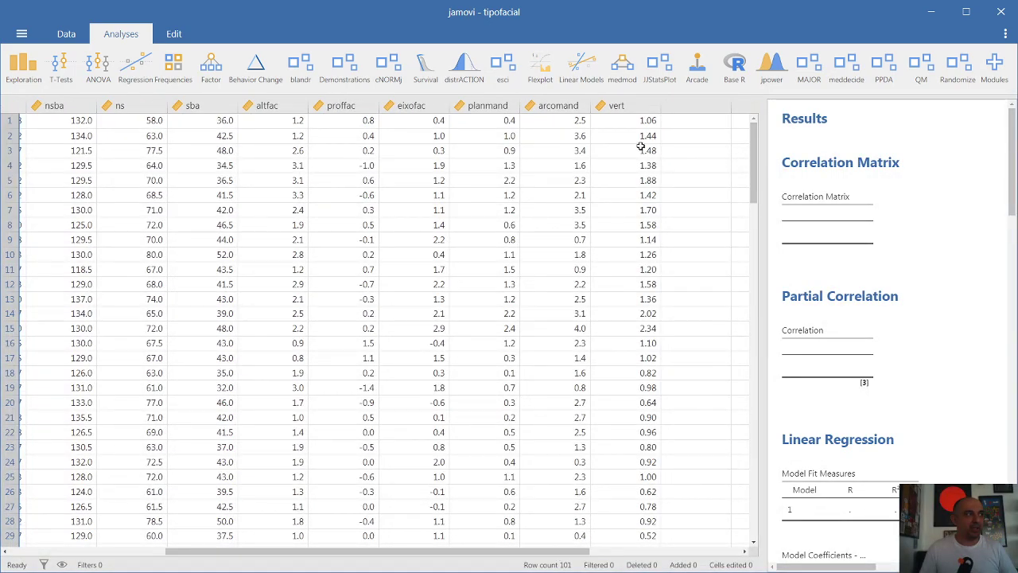
{"action": "left_click", "coordinate": [628, 107]}
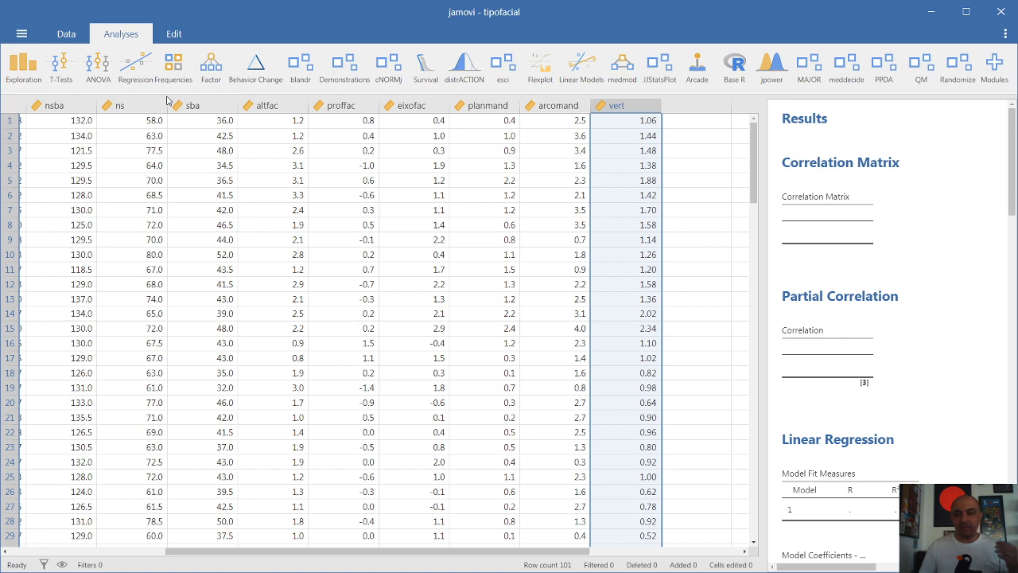
Step: Create a Linear Regression analysis and assign vert as the dependent variable
{"action": "left_click", "coordinate": [142, 68]}
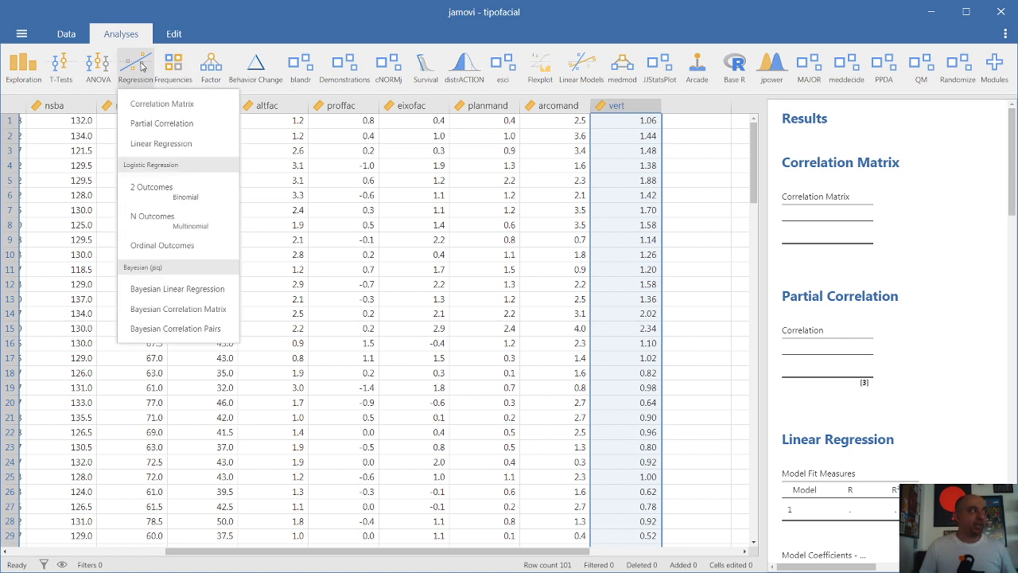
{"action": "left_click", "coordinate": [168, 144]}
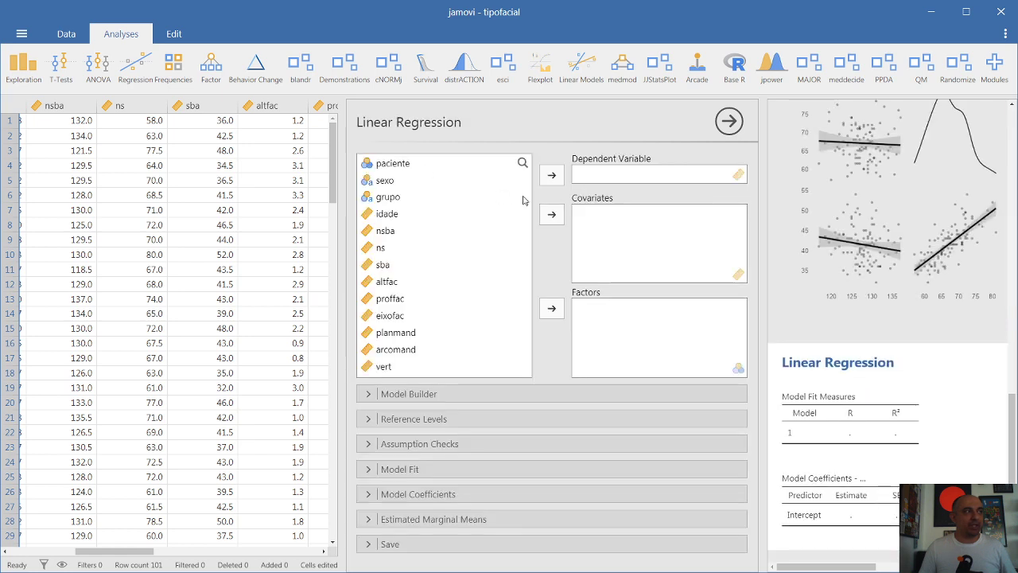
{"action": "left_click_drag", "start_coordinate": [342, 213], "coordinate": [195, 215]}
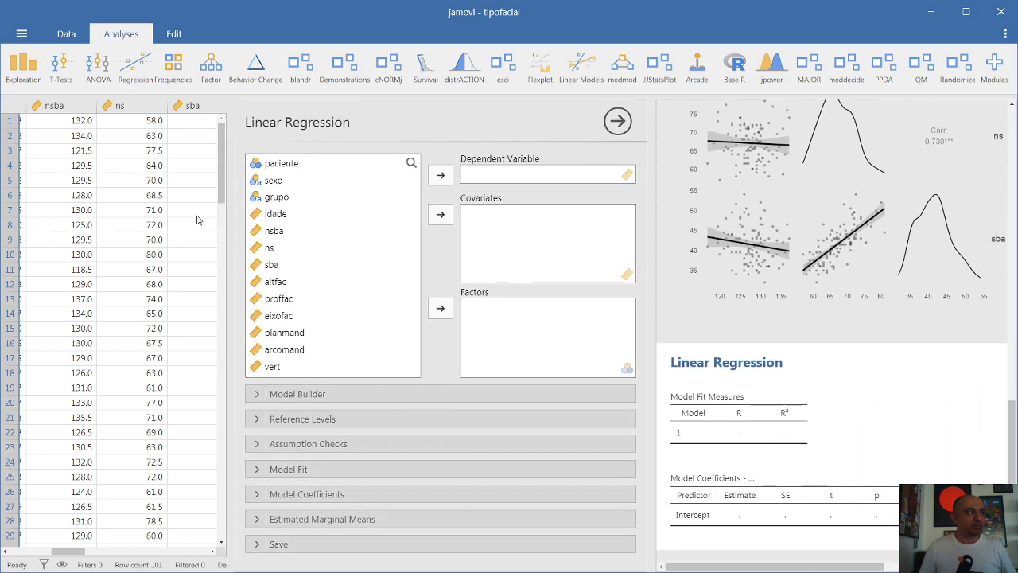
{"action": "left_click", "coordinate": [242, 365]}
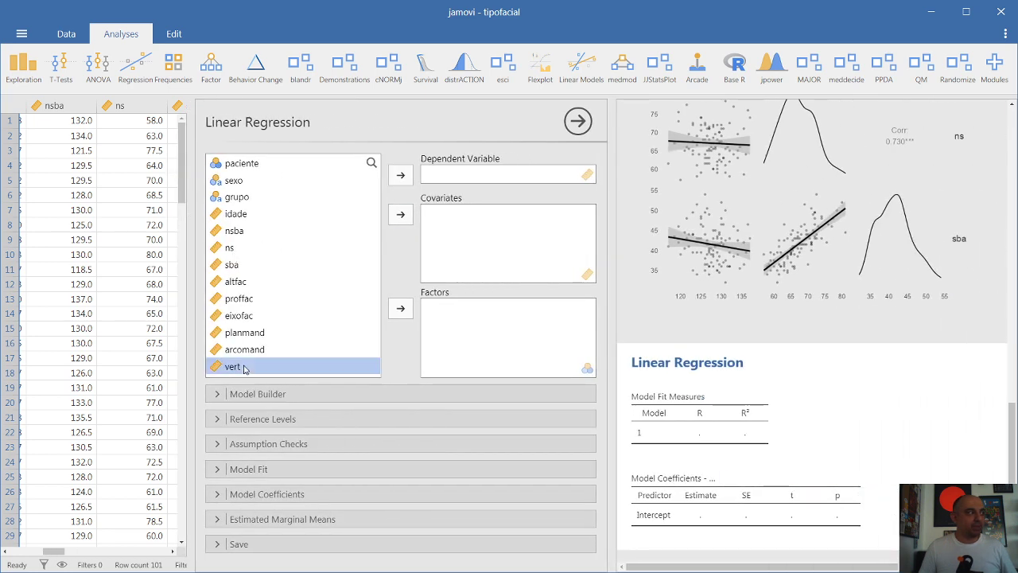
{"action": "left_click", "coordinate": [400, 177]}
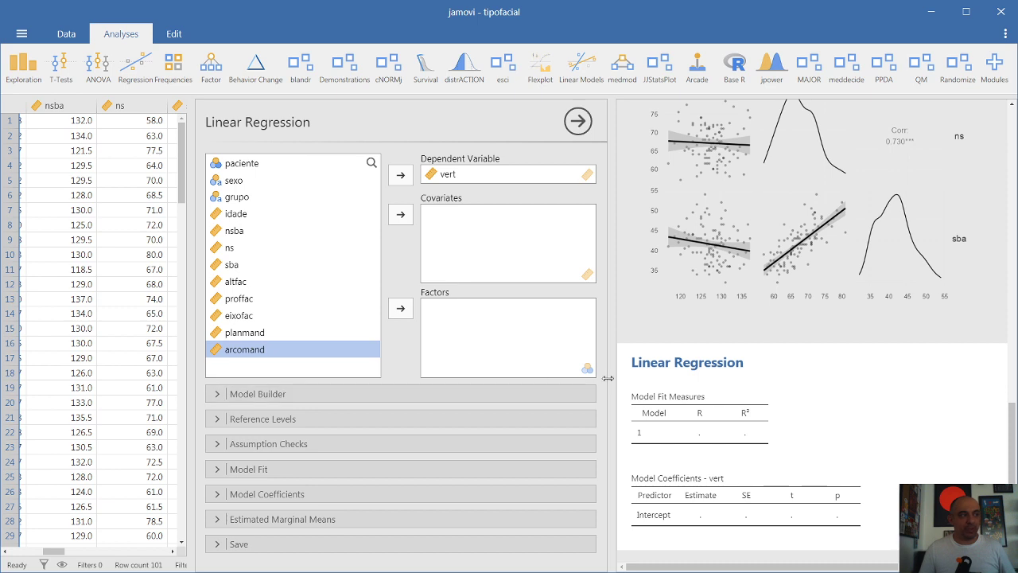
Step: Assign sexo and grupo as factors and idade as a covariate of the regression model
{"action": "left_click", "coordinate": [236, 181]}
{"action": "left_click", "coordinate": [399, 301]}
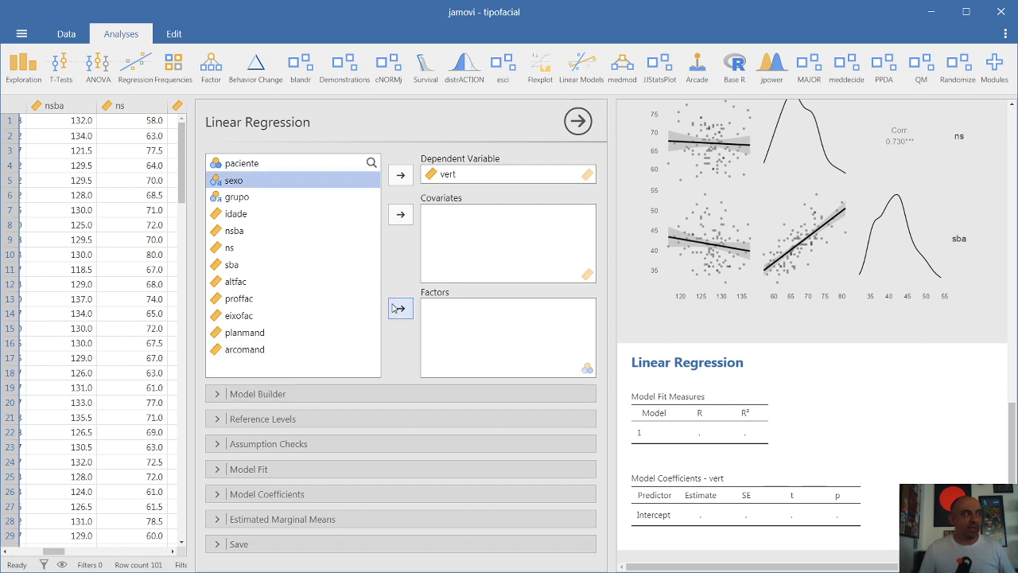
{"action": "left_click", "coordinate": [401, 308]}
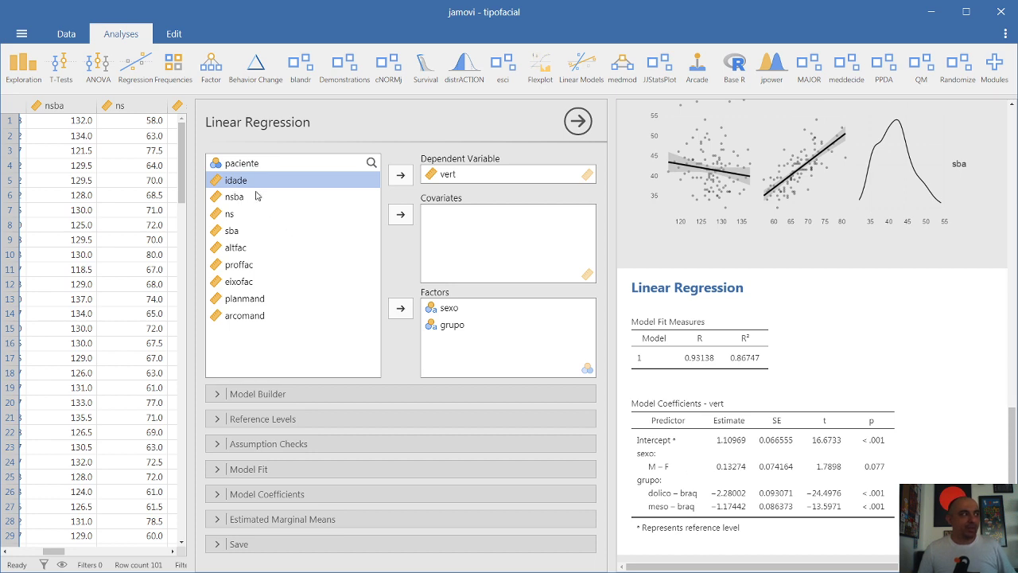
{"action": "left_click", "coordinate": [400, 215]}
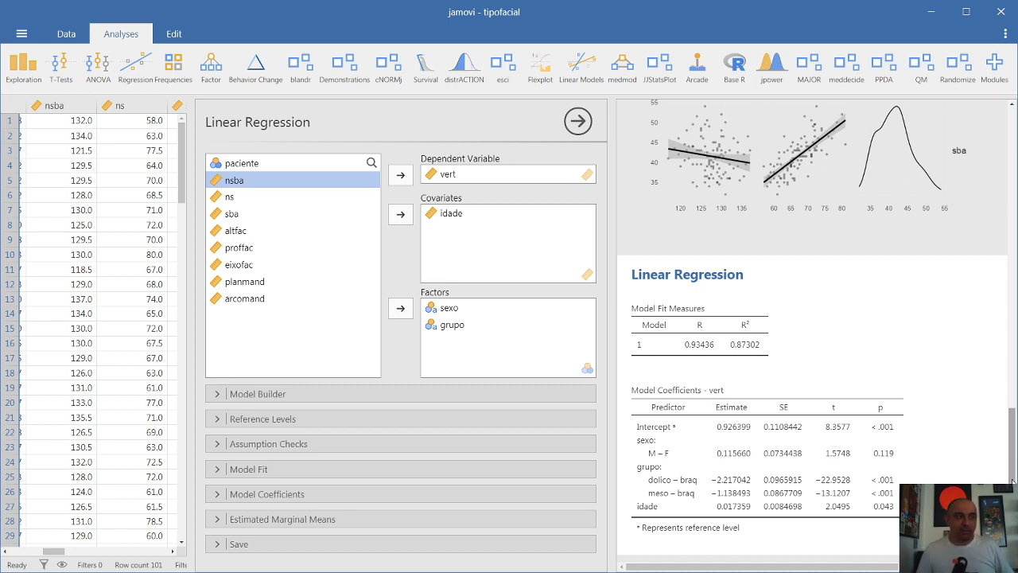
{"action": "scroll", "coordinate": [748, 324], "scroll_direction": "down", "scroll_amount": 5}
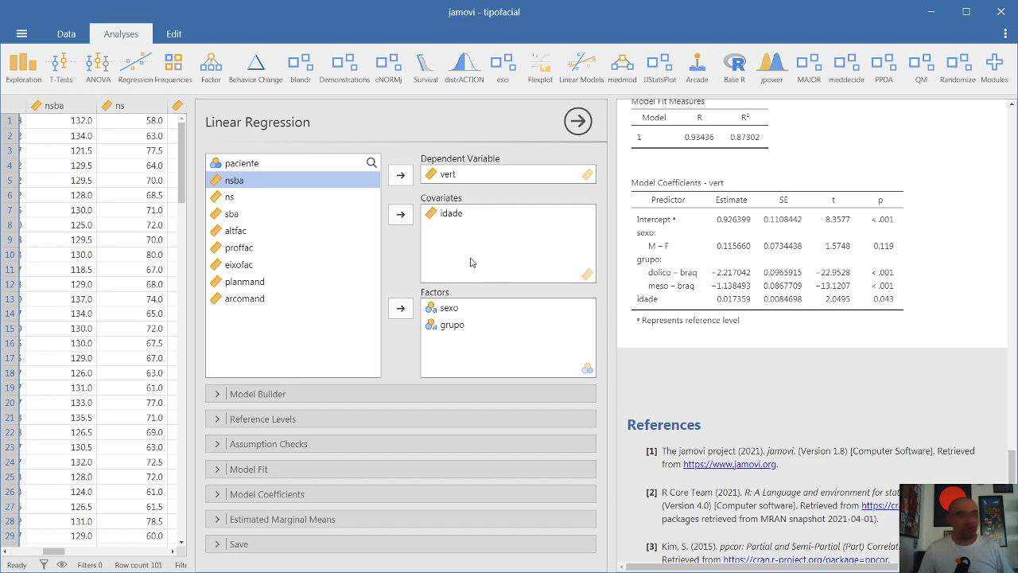
Step: Add nsba, ns, sba, altfac, proffac, eixofac, planmand and arcomand as covariates and review the model coefficients
{"action": "left_click", "coordinate": [401, 215]}
{"action": "left_click", "coordinate": [401, 215]}
{"action": "left_click", "coordinate": [401, 215]}
{"action": "left_click", "coordinate": [400, 214]}
{"action": "left_click", "coordinate": [400, 214]}
{"action": "left_click", "coordinate": [401, 215]}
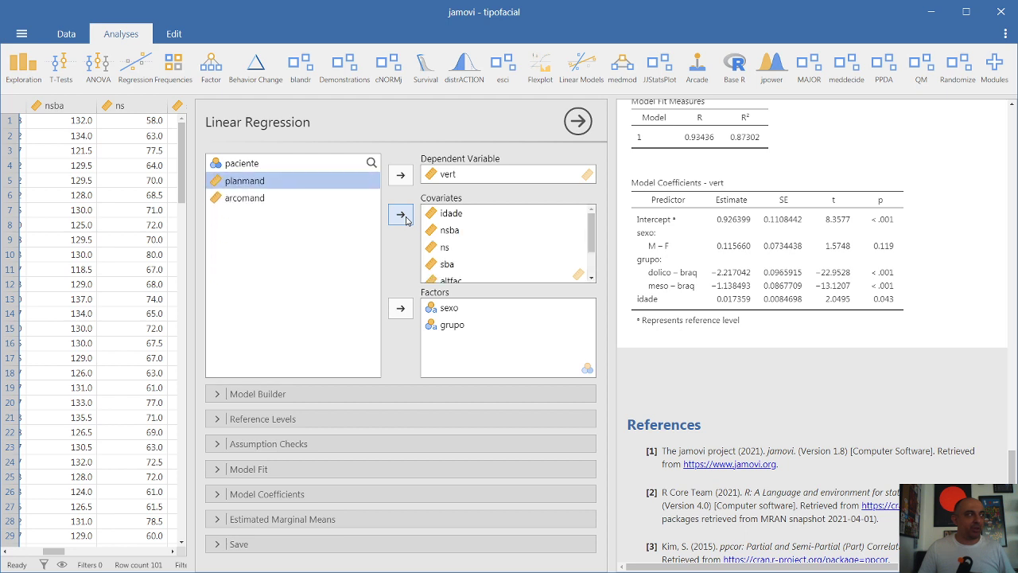
{"action": "left_click", "coordinate": [405, 220]}
{"action": "left_click", "coordinate": [405, 220]}
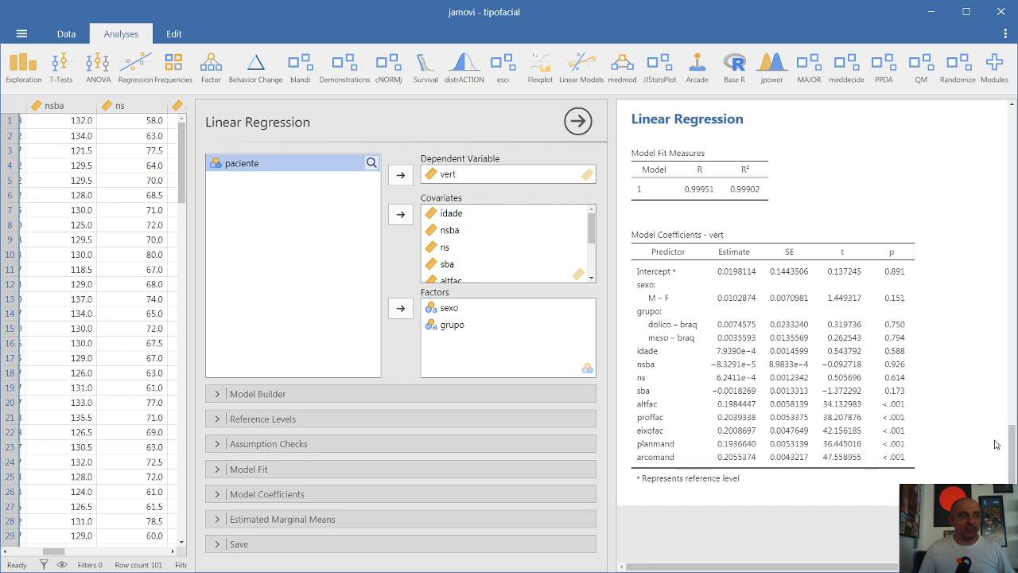
{"action": "scroll", "coordinate": [1002, 445], "scroll_direction": "down", "scroll_amount": 1}
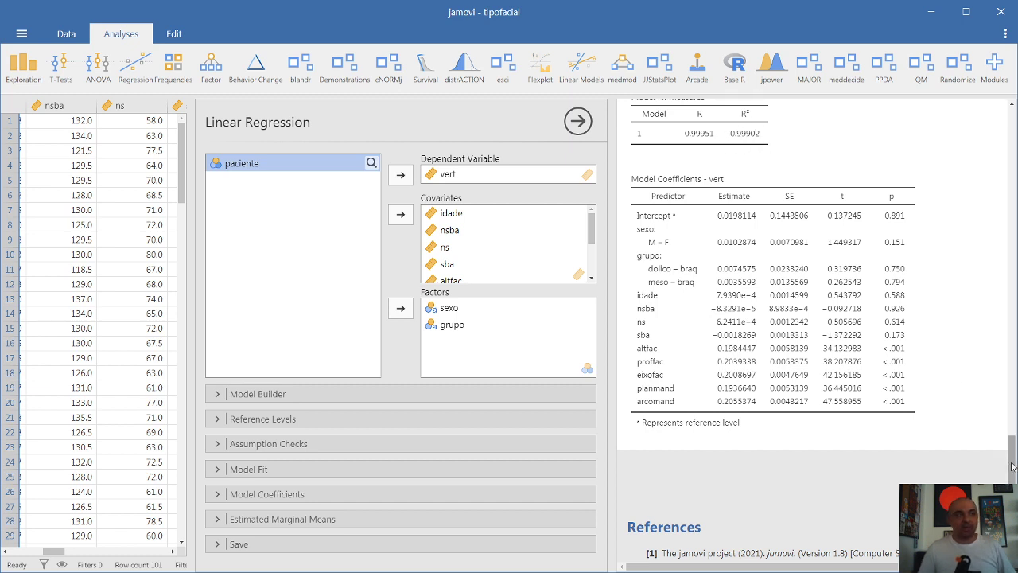
{"action": "scroll", "coordinate": [998, 435], "scroll_direction": "up", "scroll_amount": 1}
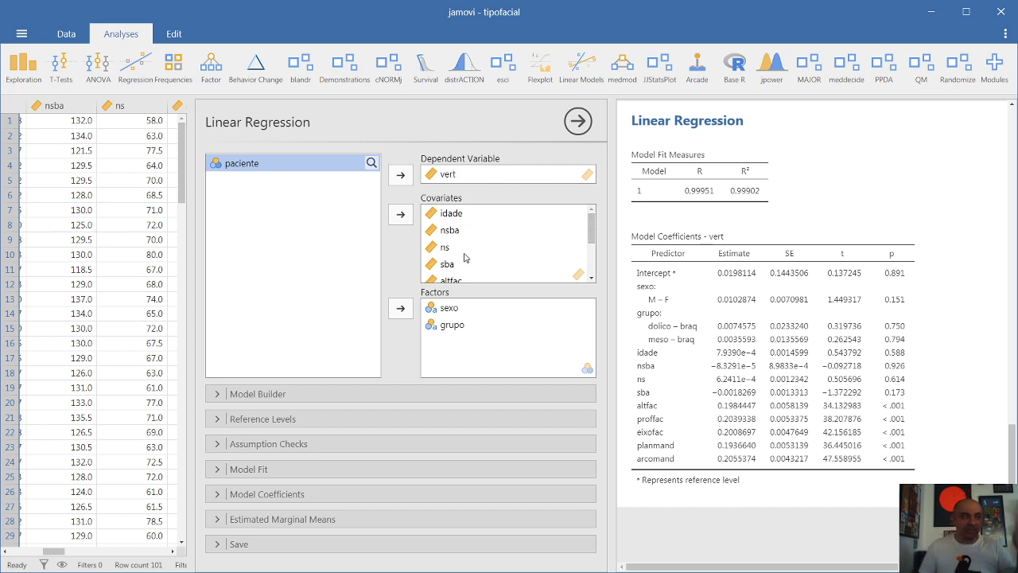
{"action": "mouse_move", "coordinate": [591, 226]}
{"action": "left_mouse_down"}
{"action": "mouse_move", "coordinate": [592, 263]}
{"action": "mouse_move", "coordinate": [592, 226]}
{"action": "left_mouse_up"}
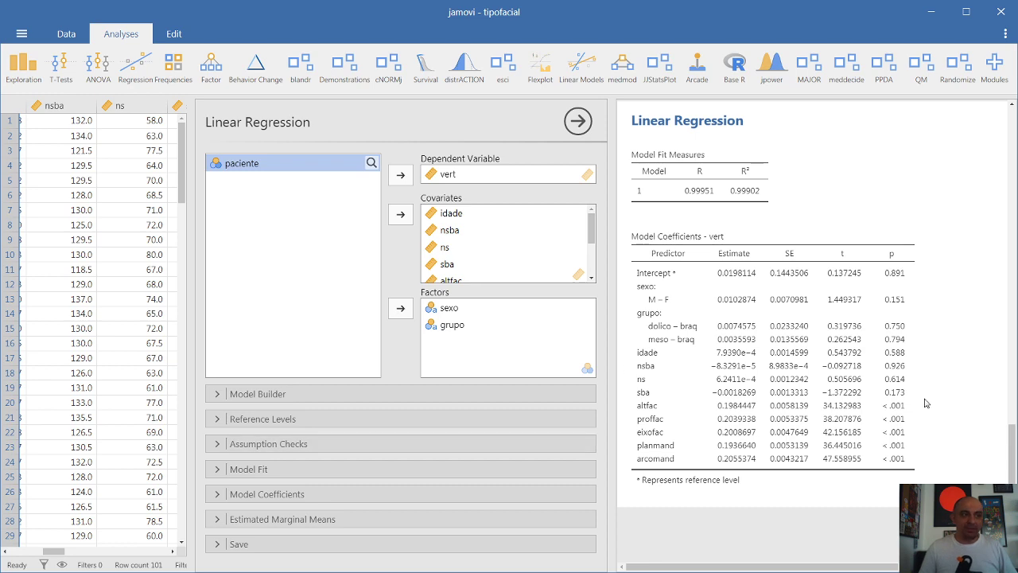
{"action": "left_click_drag", "start_coordinate": [1013, 459], "coordinate": [1013, 477]}
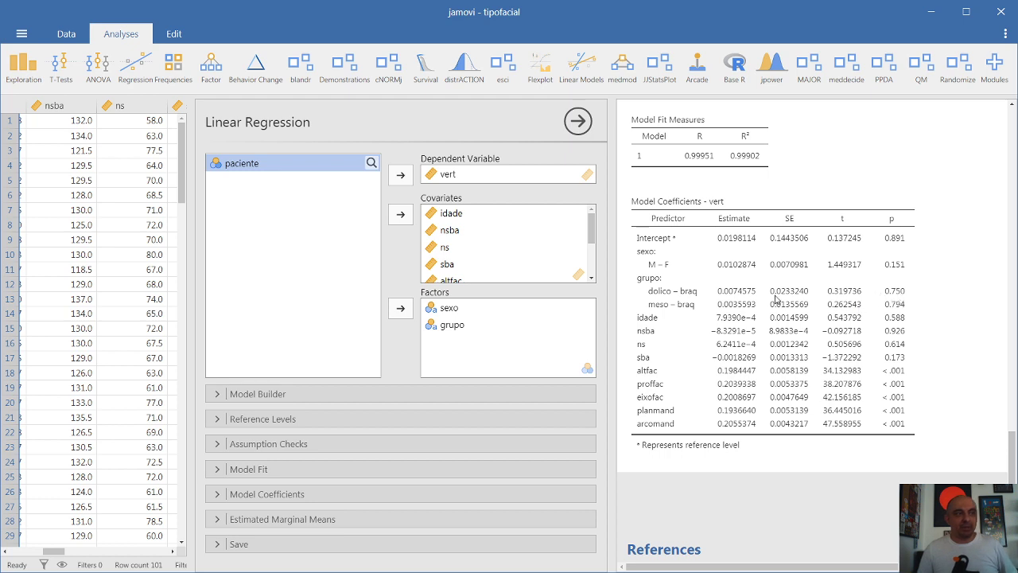
Step: Remove all covariates from the regression model and put back only idade
{"action": "left_click", "coordinate": [451, 221]}
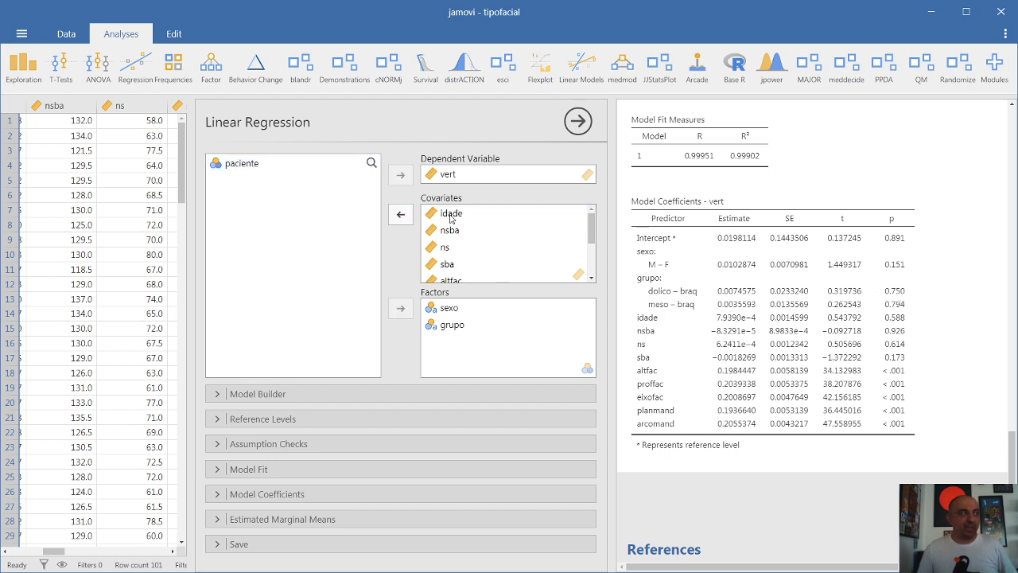
{"action": "left_click", "coordinate": [400, 216]}
{"action": "left_click", "coordinate": [401, 217]}
{"action": "left_click", "coordinate": [400, 217]}
{"action": "left_click", "coordinate": [401, 217]}
{"action": "left_click", "coordinate": [400, 217]}
{"action": "left_click", "coordinate": [401, 217]}
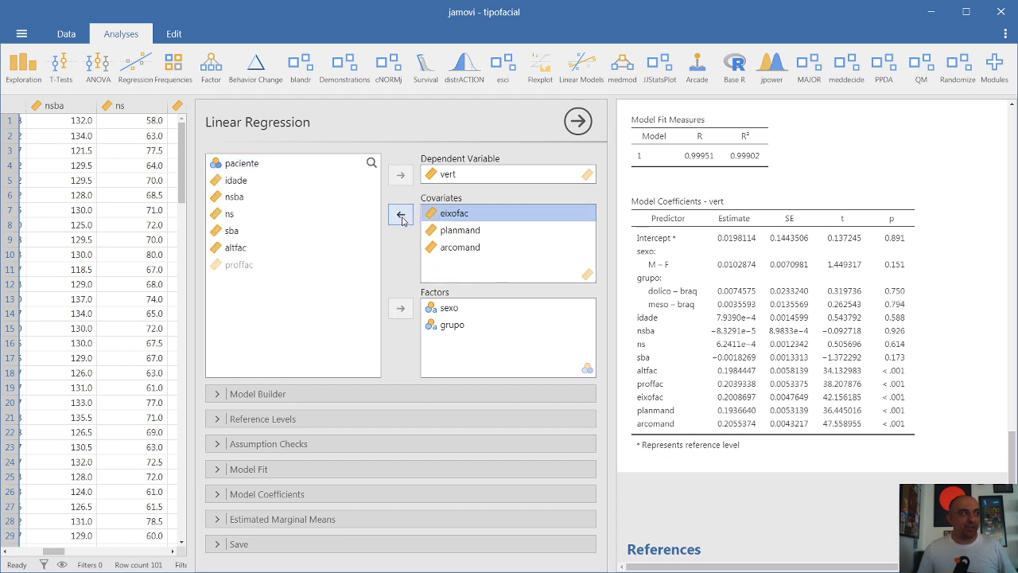
{"action": "left_click", "coordinate": [401, 216]}
{"action": "left_click", "coordinate": [401, 216]}
{"action": "left_click", "coordinate": [401, 217]}
{"action": "left_click", "coordinate": [246, 183]}
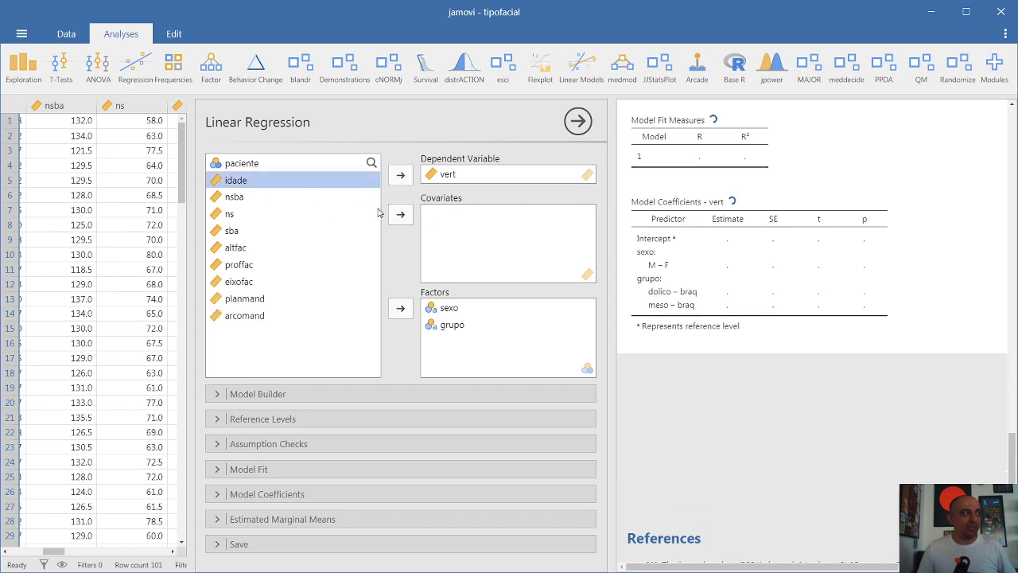
{"action": "left_click", "coordinate": [401, 214]}
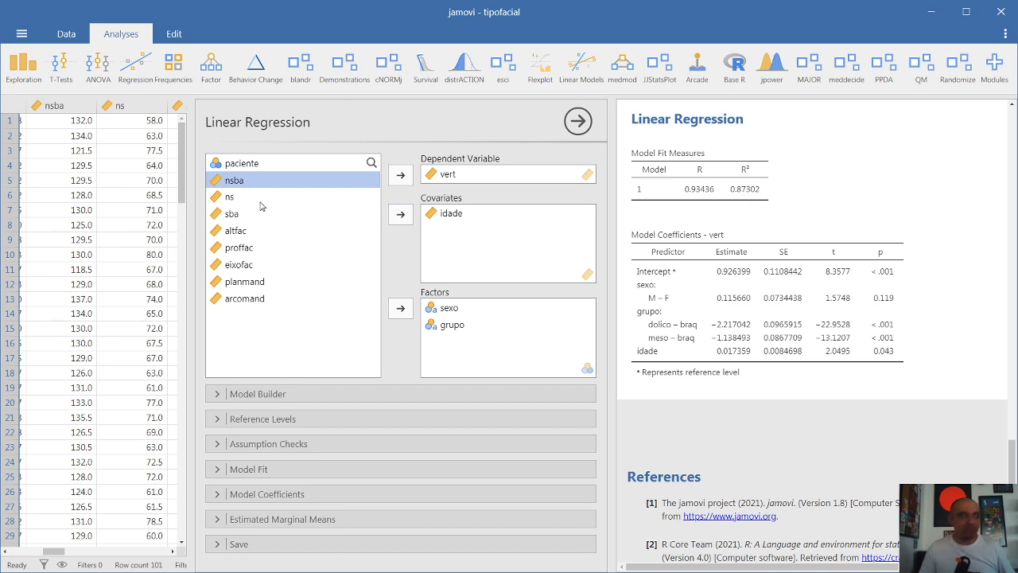
Step: Add the remaining continuous variables, nsba, ns, sba, altfac, proffac, eixofac, planmand and arcomand, as covariates alongside idade
{"action": "left_click", "coordinate": [400, 215]}
{"action": "left_click", "coordinate": [400, 215]}
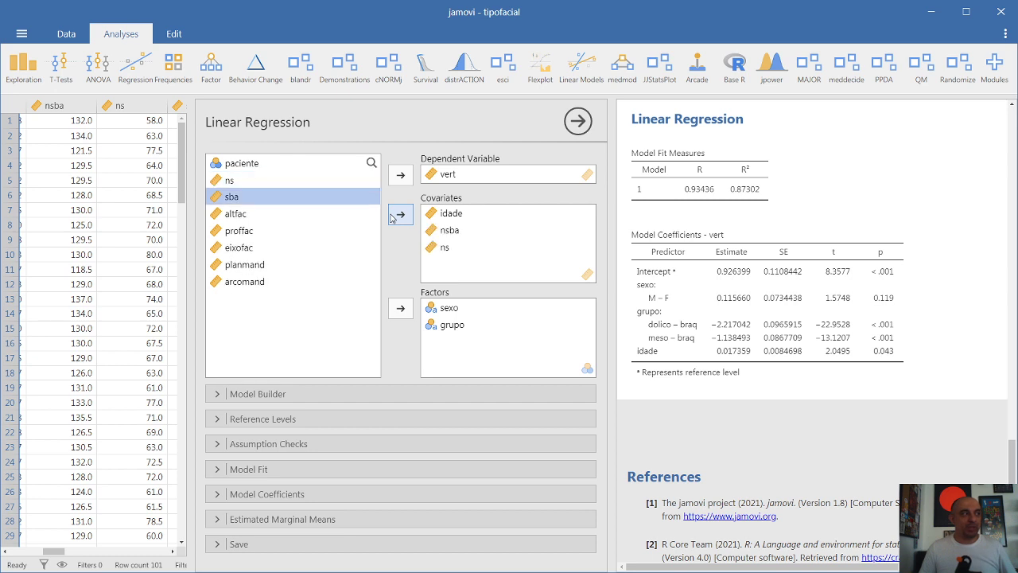
{"action": "left_click", "coordinate": [400, 215]}
{"action": "left_click", "coordinate": [400, 215]}
{"action": "left_click", "coordinate": [400, 215]}
{"action": "left_click", "coordinate": [400, 215]}
{"action": "left_click", "coordinate": [400, 214]}
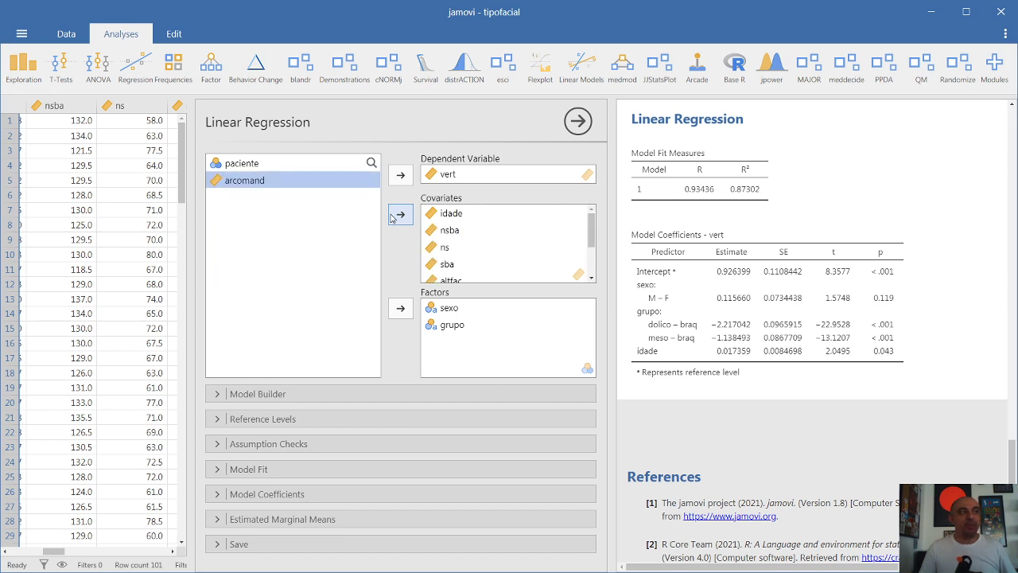
{"action": "left_click", "coordinate": [394, 217]}
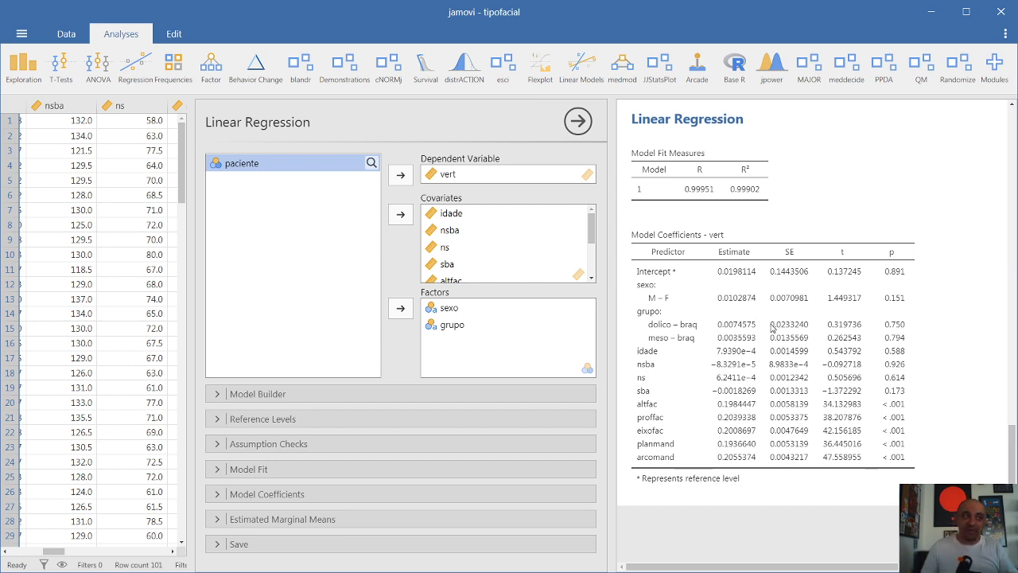
Step: Enable the Q-Q plot of residuals among the assumption checks and examine it alongside the coefficients table
{"action": "left_click", "coordinate": [313, 445]}
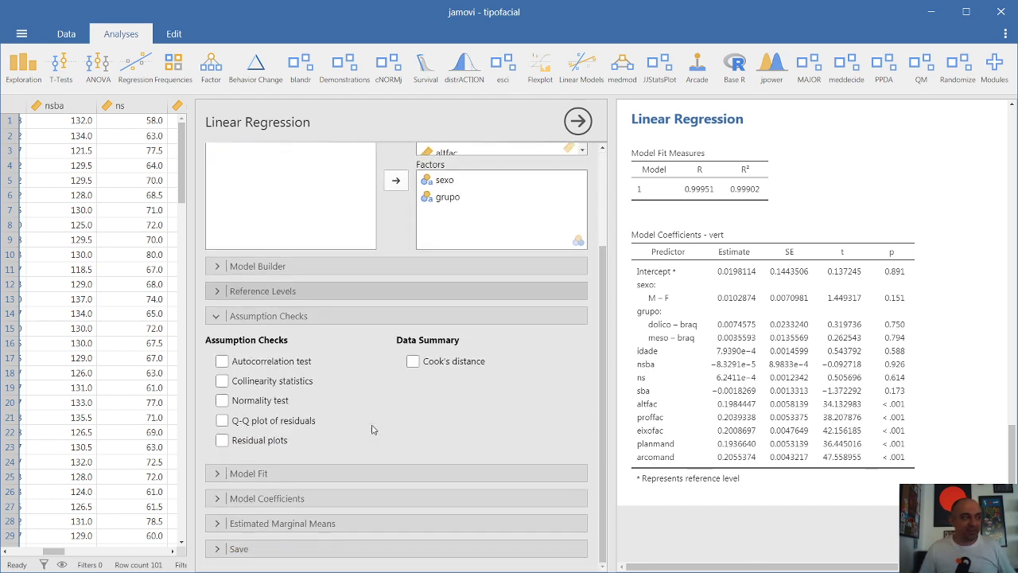
{"action": "left_click", "coordinate": [266, 422]}
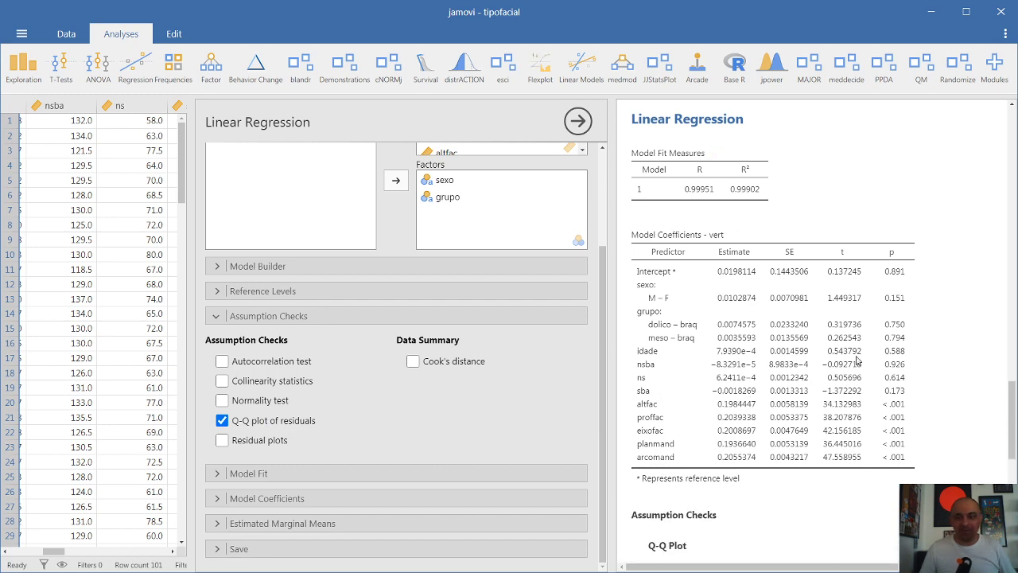
{"action": "scroll", "coordinate": [857, 360], "scroll_direction": "down", "scroll_amount": 3}
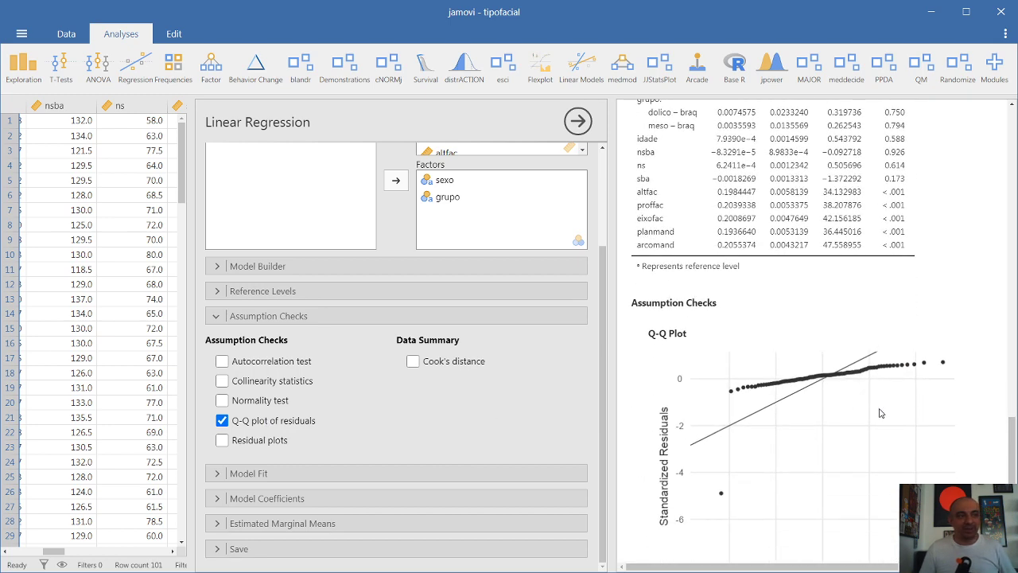
{"action": "scroll", "coordinate": [879, 413], "scroll_direction": "down", "scroll_amount": 1}
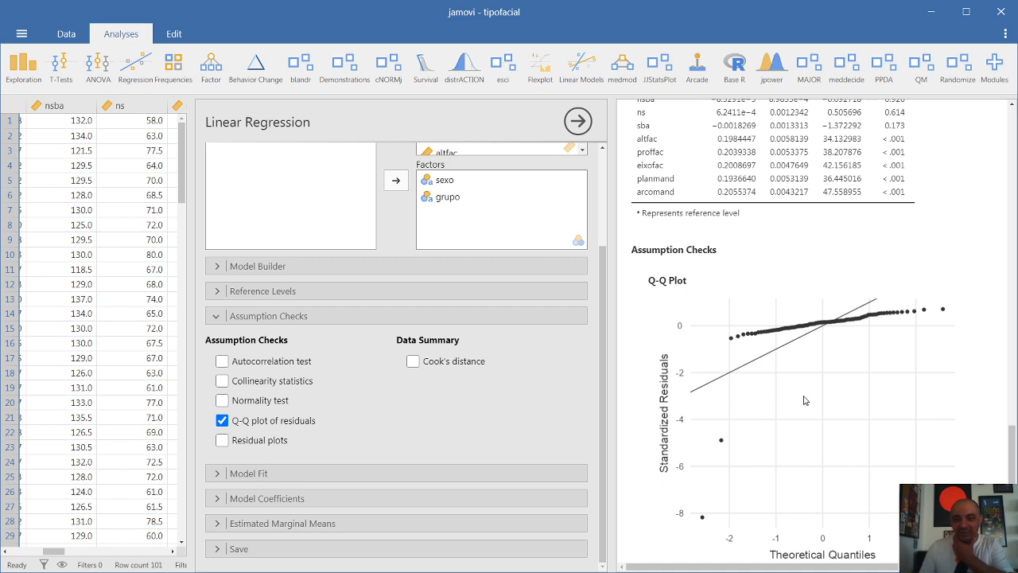
{"action": "scroll", "coordinate": [804, 400], "scroll_direction": "up", "scroll_amount": 5}
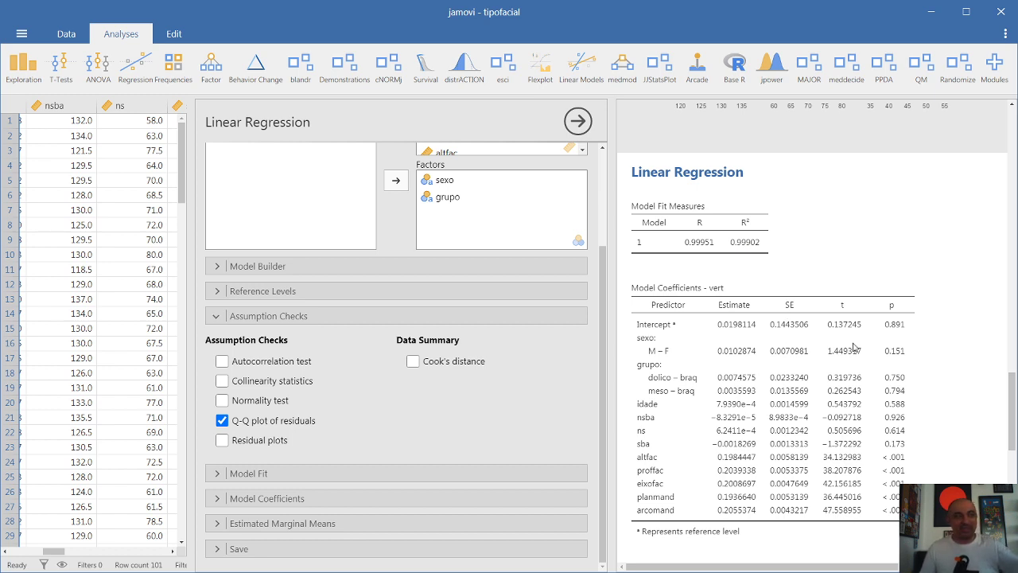
{"action": "scroll", "coordinate": [886, 394], "scroll_direction": "down", "scroll_amount": 5}
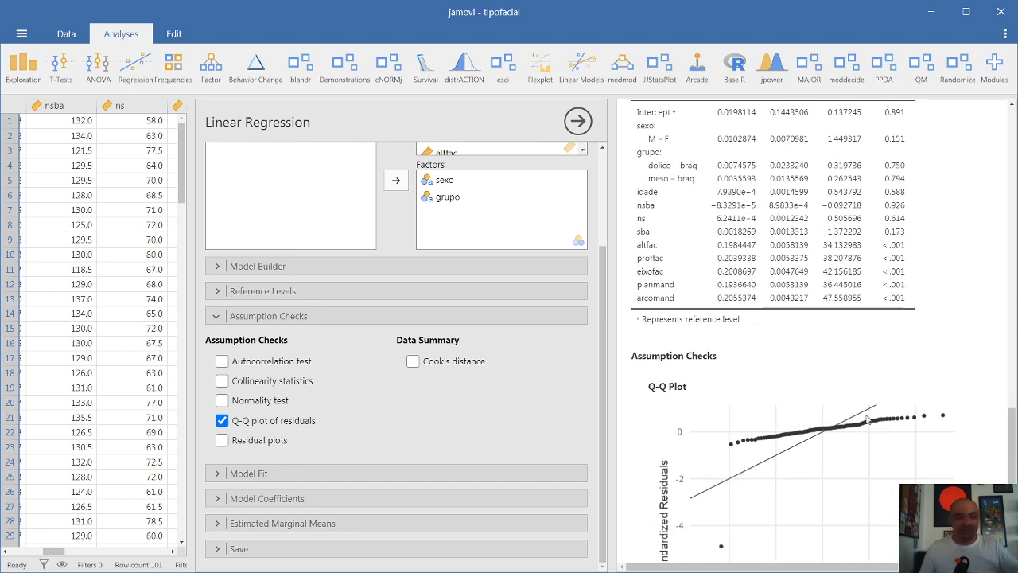
Step: Enable the collinearity statistics, the autocorrelation test and Cook's distance for the regression
{"action": "left_click", "coordinate": [247, 382]}
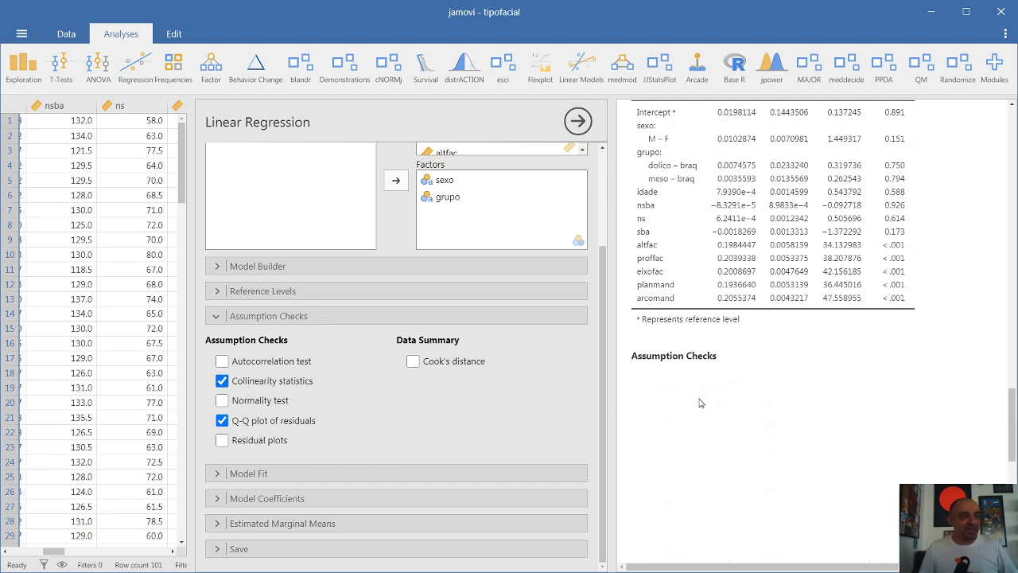
{"action": "scroll", "coordinate": [759, 399], "scroll_direction": "down", "scroll_amount": 2}
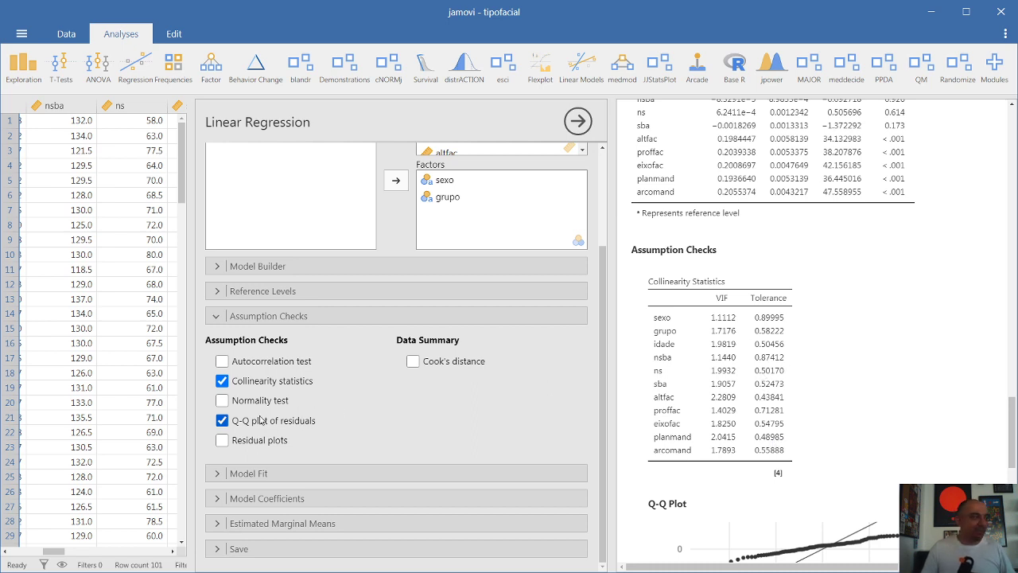
{"action": "left_click", "coordinate": [252, 366]}
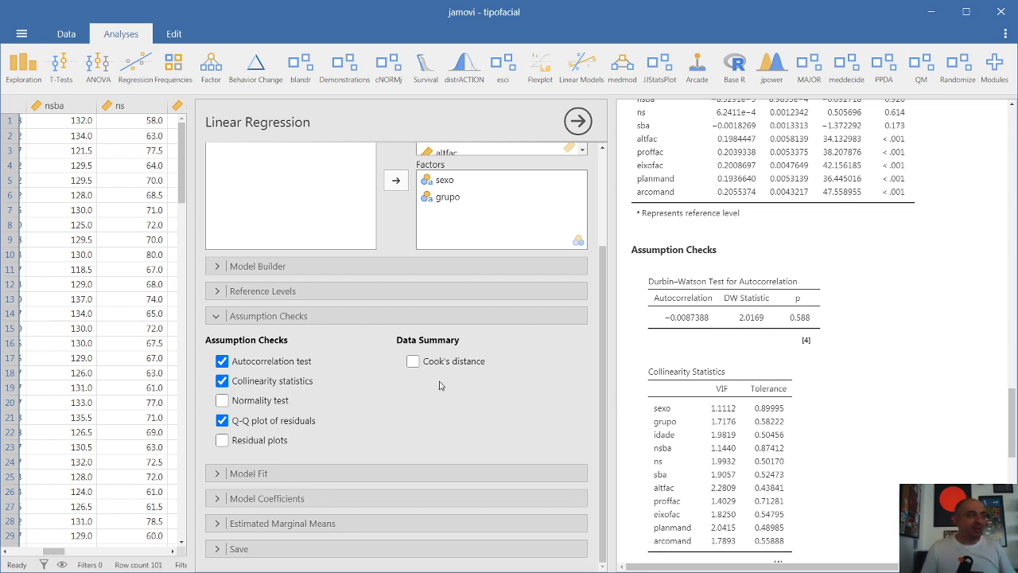
{"action": "left_click", "coordinate": [412, 362]}
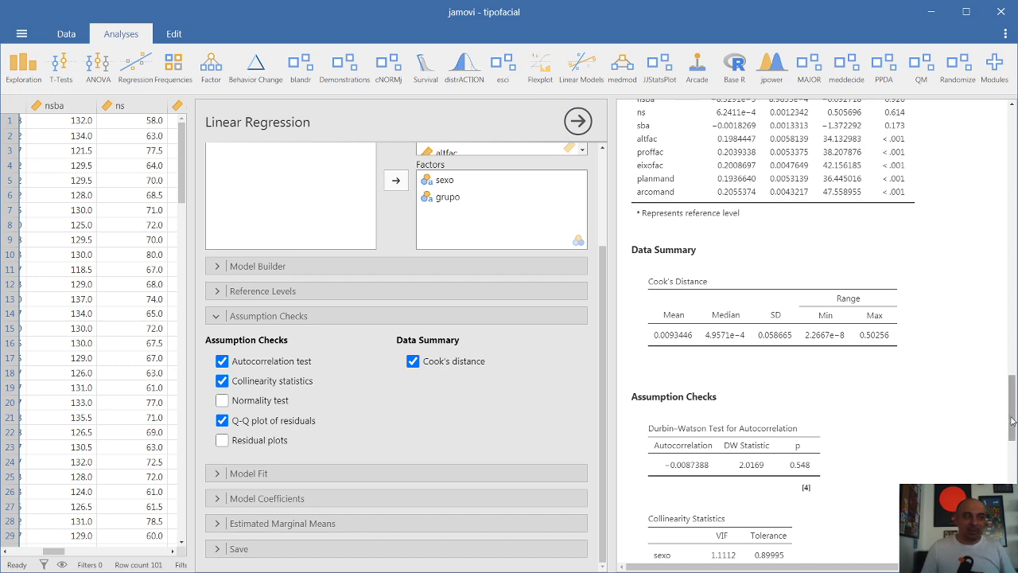
Step: Remove nsba, ns, sba, altfac, proffac, eixofac, planmand and arcomand from the covariates, keeping only idade
{"action": "scroll", "coordinate": [914, 416], "scroll_direction": "down", "scroll_amount": 5}
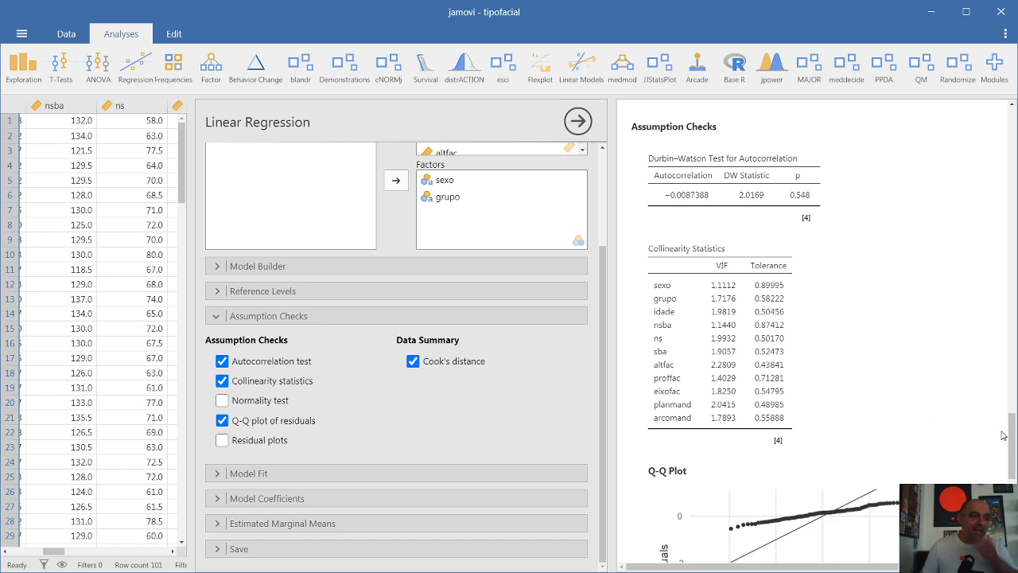
{"action": "left_click_drag", "start_coordinate": [1008, 434], "coordinate": [1014, 382]}
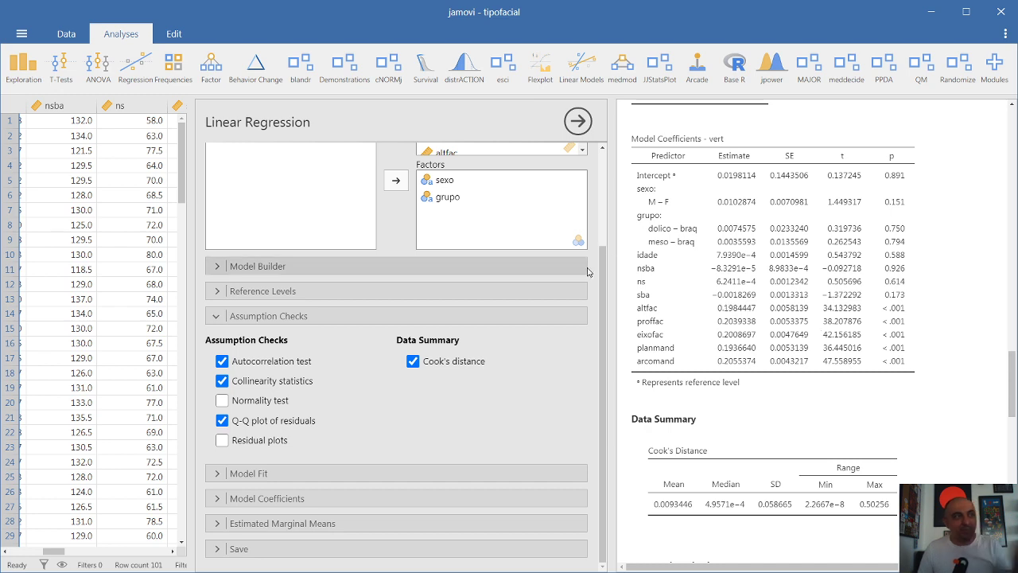
{"action": "scroll", "coordinate": [594, 204], "scroll_direction": "up", "scroll_amount": 3}
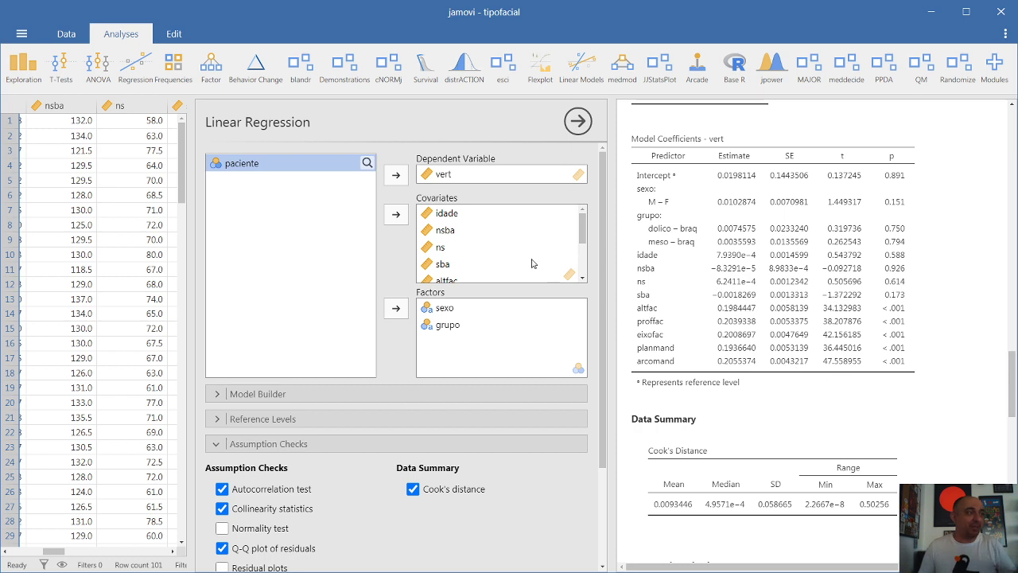
{"action": "left_click_drag", "start_coordinate": [581, 239], "coordinate": [582, 217]}
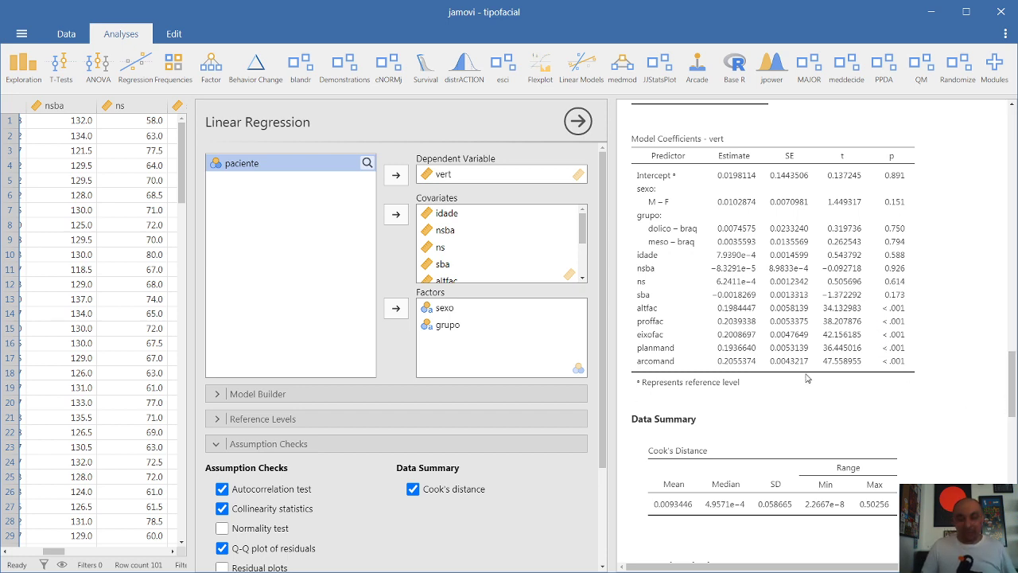
{"action": "left_click", "coordinate": [443, 235]}
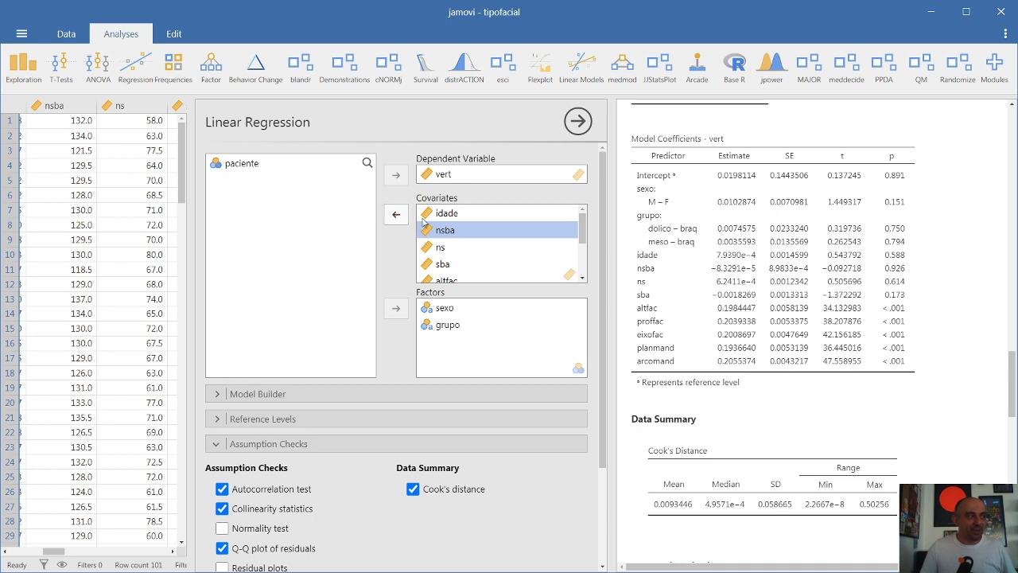
{"action": "left_click", "coordinate": [396, 216]}
{"action": "left_click", "coordinate": [396, 216]}
{"action": "left_click", "coordinate": [396, 216]}
{"action": "left_click", "coordinate": [396, 216]}
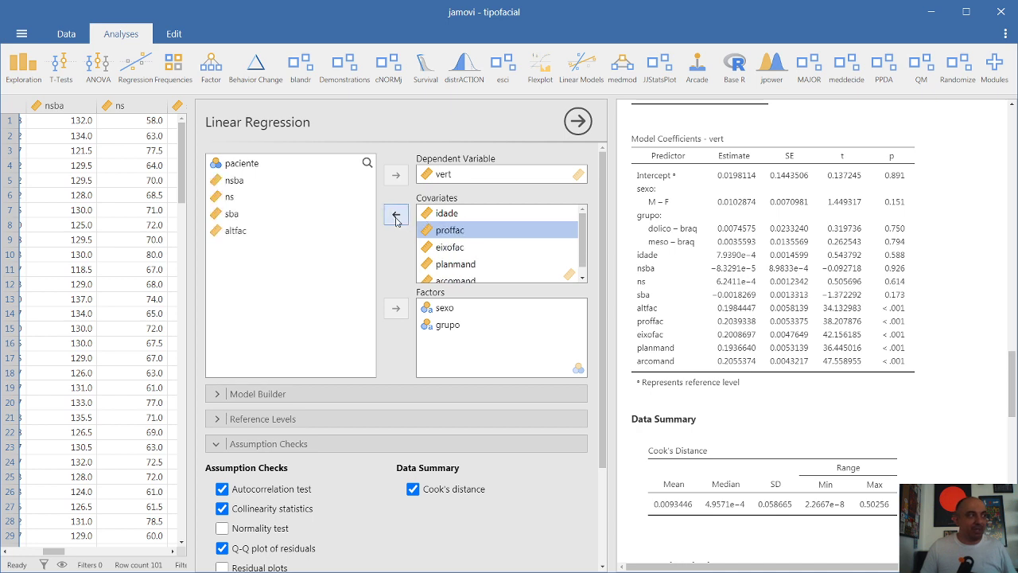
{"action": "left_click", "coordinate": [396, 216]}
{"action": "left_click", "coordinate": [396, 217]}
{"action": "left_click", "coordinate": [396, 216]}
{"action": "left_click", "coordinate": [396, 216]}
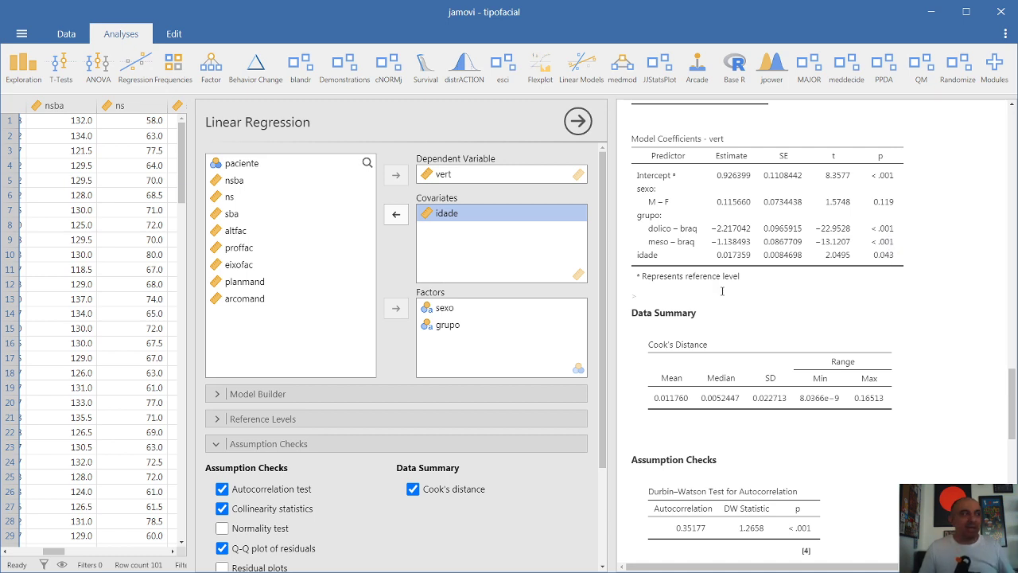
Step: Put nsba, ns, sba, altfac, proffac, eixofac, planmand and arcomand back into the covariates alongside idade
{"action": "left_click", "coordinate": [237, 182]}
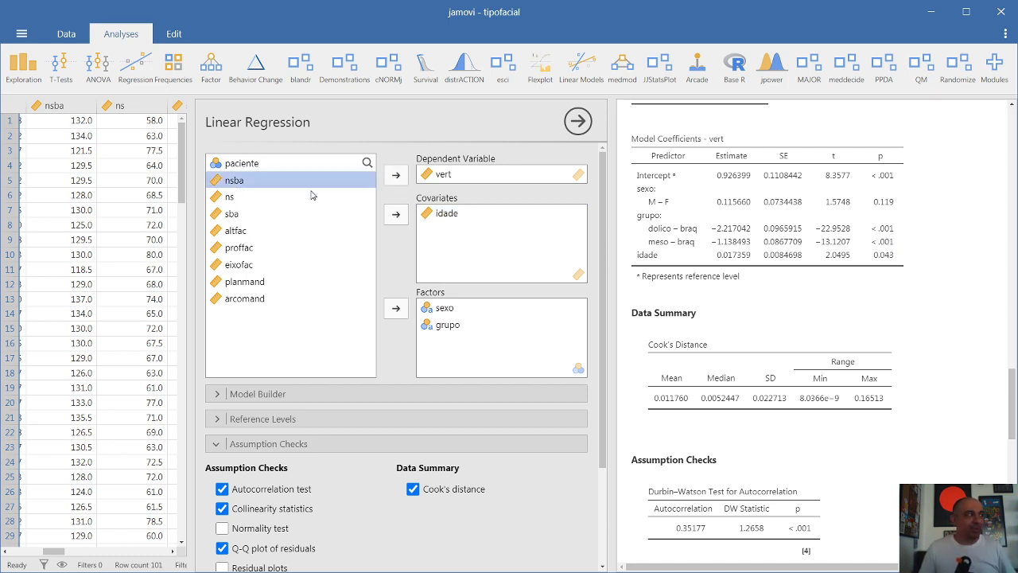
{"action": "left_click", "coordinate": [398, 216]}
{"action": "left_click", "coordinate": [398, 216]}
{"action": "left_click", "coordinate": [398, 217]}
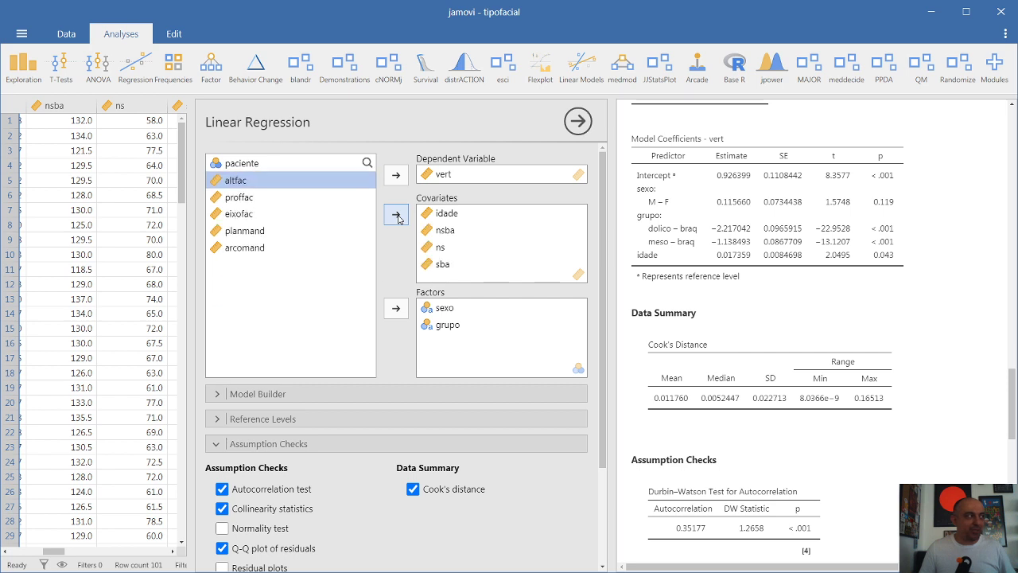
{"action": "left_click", "coordinate": [398, 216]}
{"action": "left_click", "coordinate": [398, 217]}
{"action": "left_click", "coordinate": [398, 217]}
{"action": "left_click", "coordinate": [398, 216]}
{"action": "left_click", "coordinate": [398, 217]}
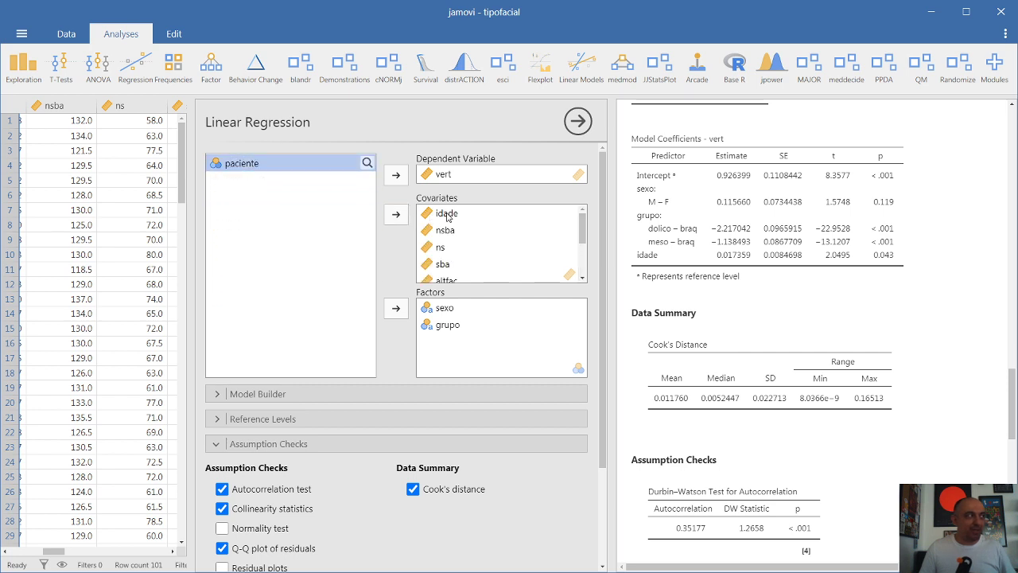
Step: Remove idade from the covariates and both sexo and grupo from the factors of the regression
{"action": "left_click", "coordinate": [399, 217]}
{"action": "left_click", "coordinate": [396, 215]}
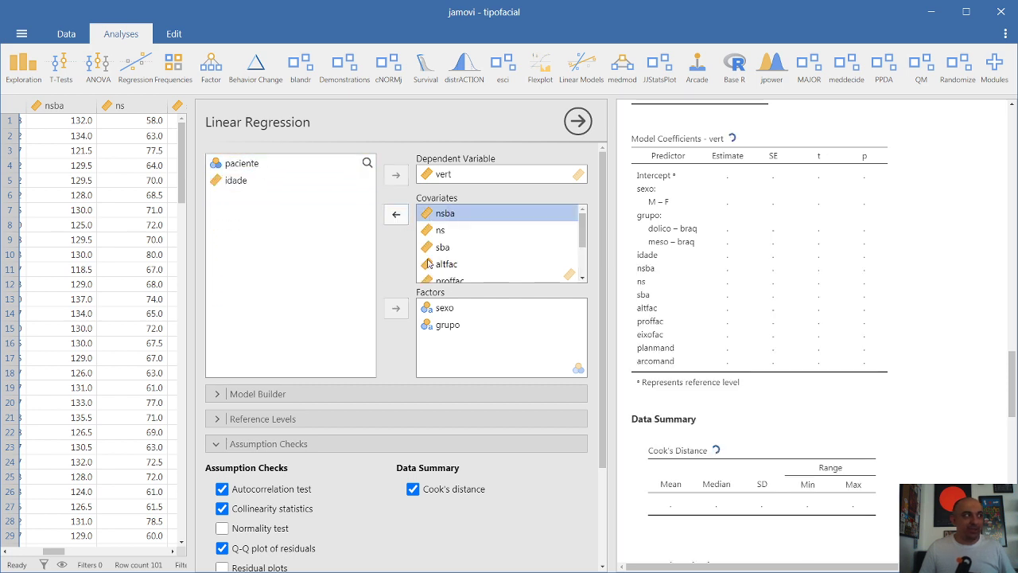
{"action": "left_click", "coordinate": [439, 310]}
{"action": "left_click", "coordinate": [396, 308]}
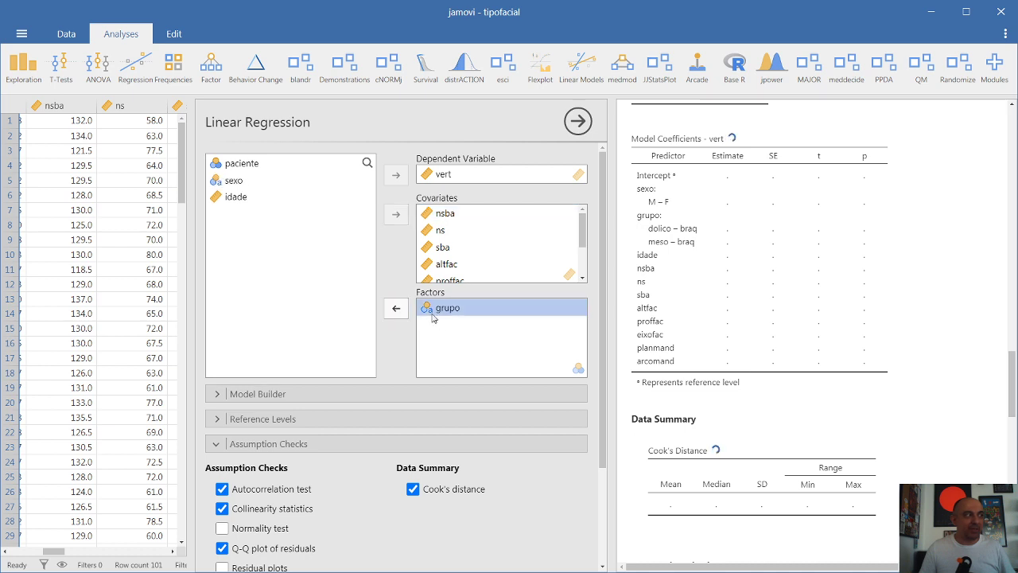
{"action": "left_click", "coordinate": [396, 309]}
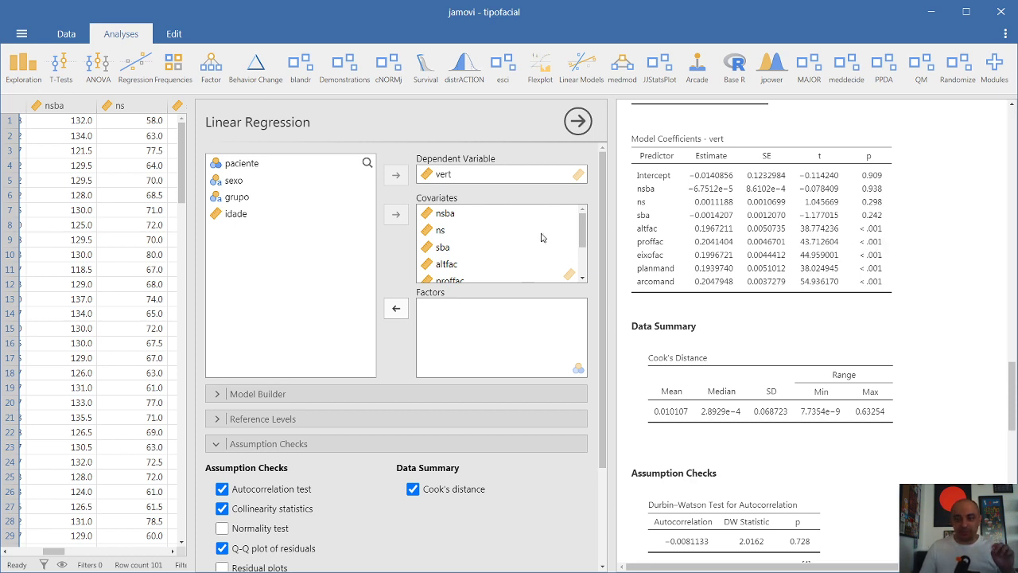
Step: Try the model with sexo as its only factor and take it out again
{"action": "left_click", "coordinate": [232, 183]}
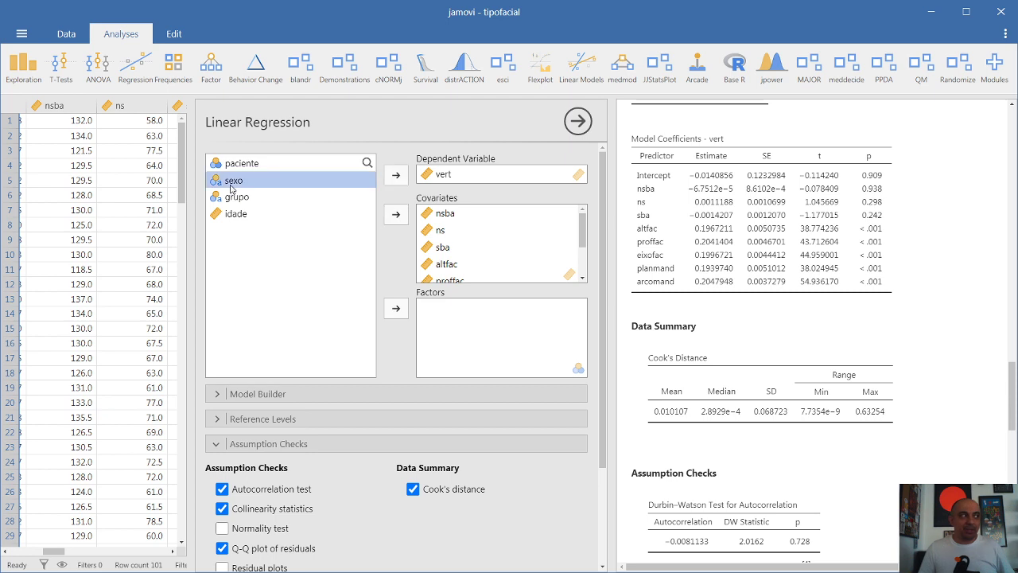
{"action": "left_click", "coordinate": [395, 308]}
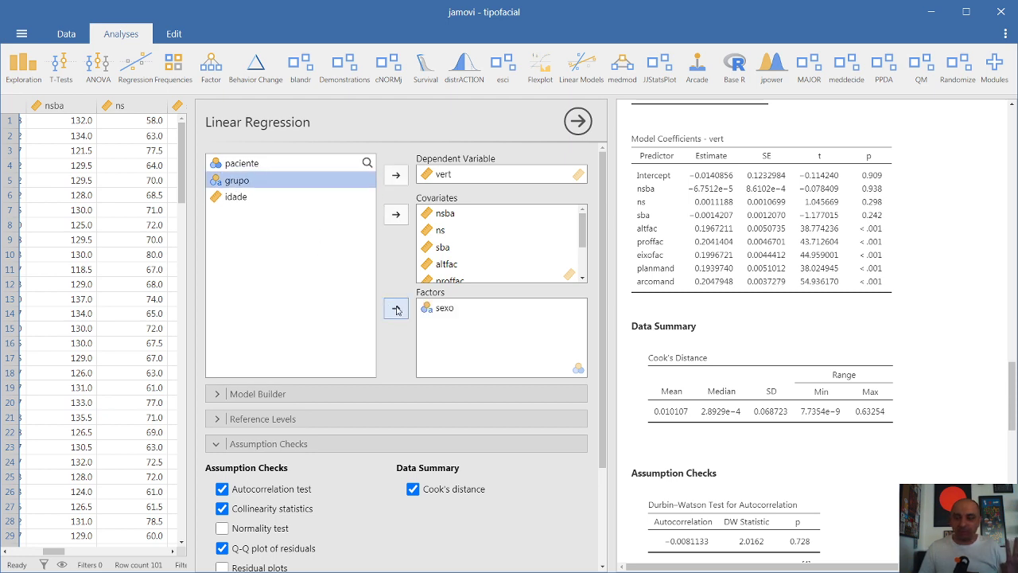
{"action": "left_click", "coordinate": [439, 310]}
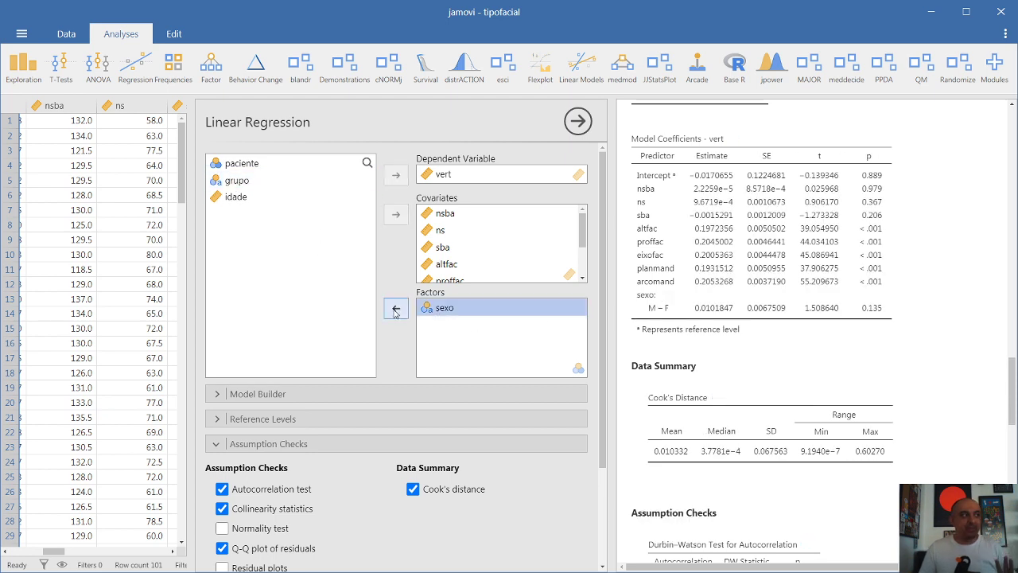
{"action": "left_click", "coordinate": [395, 308]}
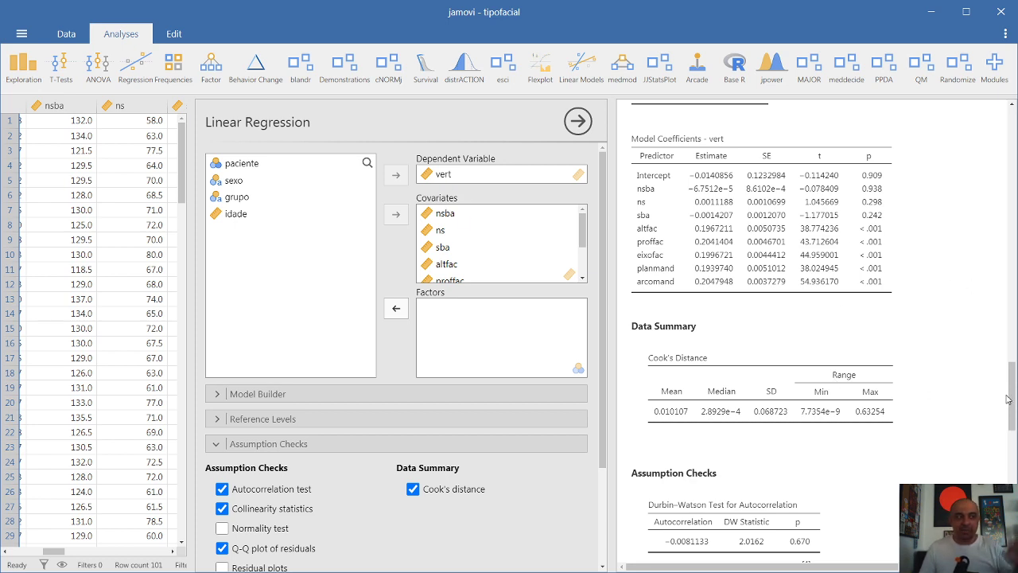
Step: Save the regression residuals as a new column in the dataset and select that column to view it
{"action": "left_click_drag", "start_coordinate": [1008, 396], "coordinate": [999, 429]}
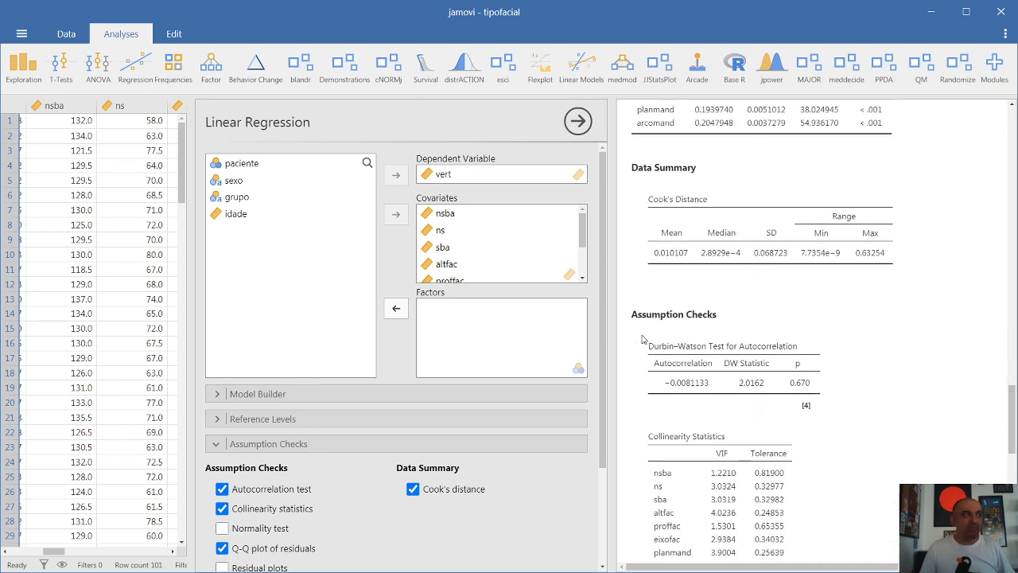
{"action": "left_click_drag", "start_coordinate": [602, 341], "coordinate": [598, 445]}
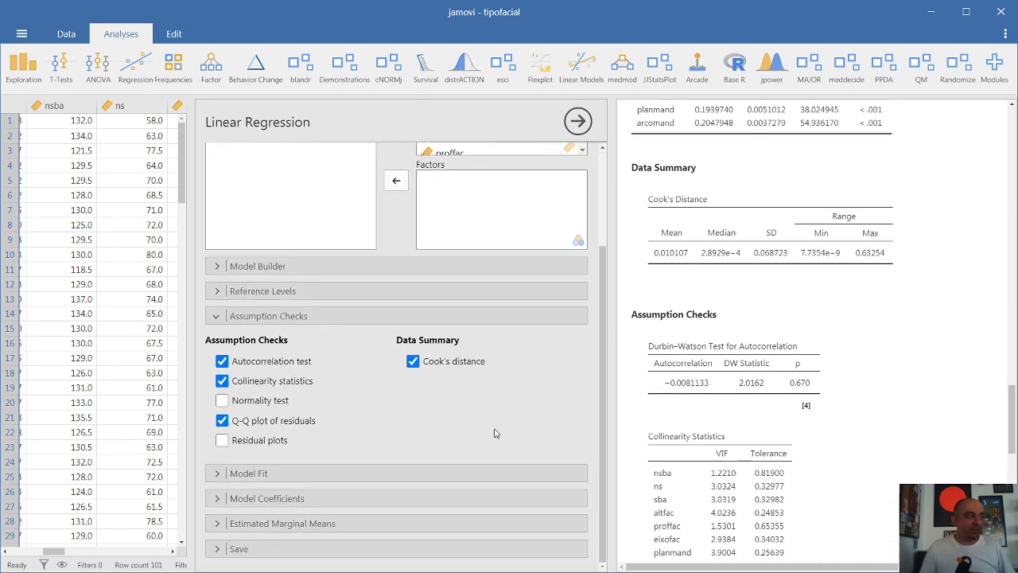
{"action": "left_click", "coordinate": [302, 549]}
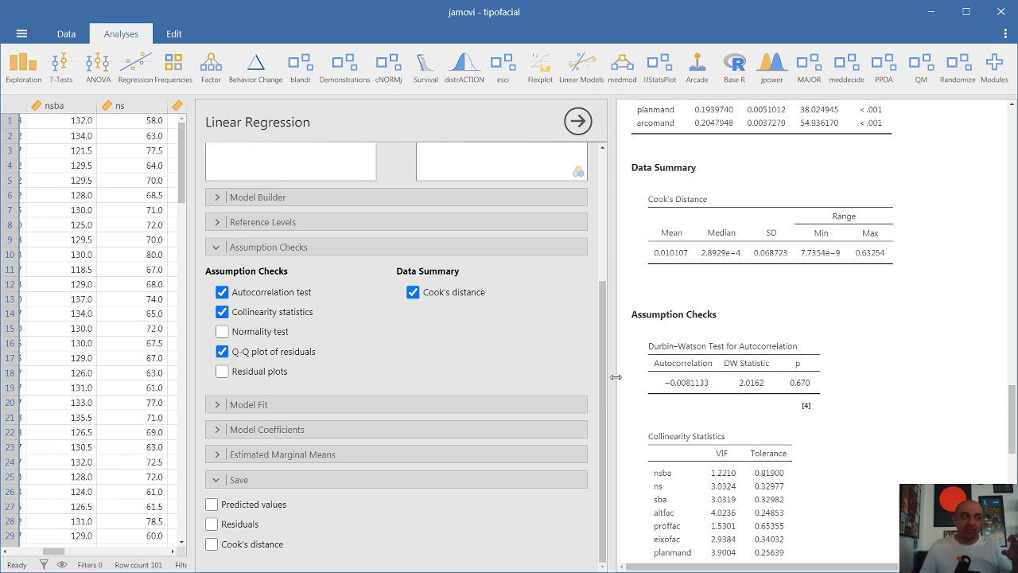
{"action": "left_click_drag", "start_coordinate": [606, 377], "coordinate": [624, 257]}
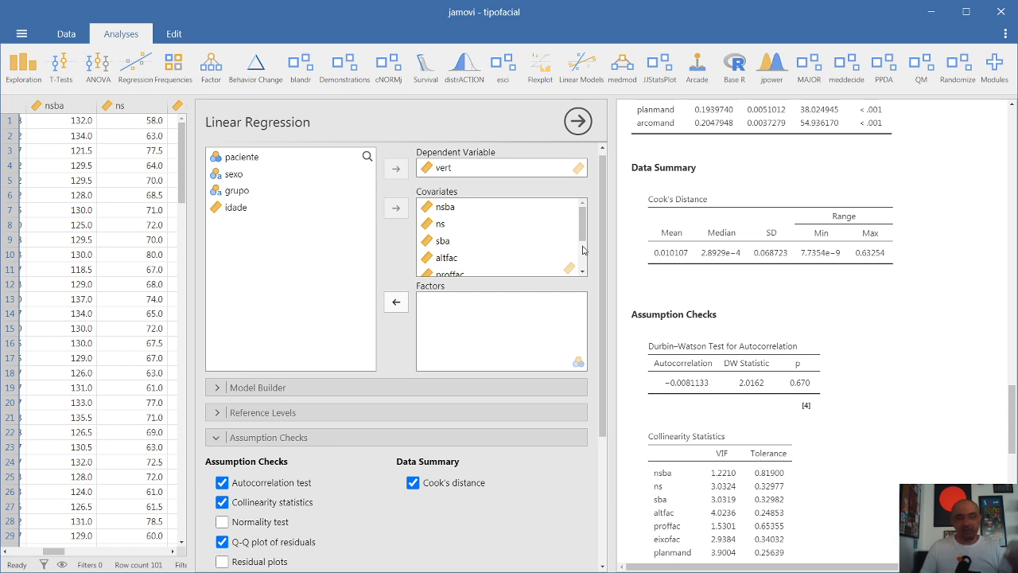
{"action": "scroll", "coordinate": [312, 515], "scroll_direction": "down", "scroll_amount": 3}
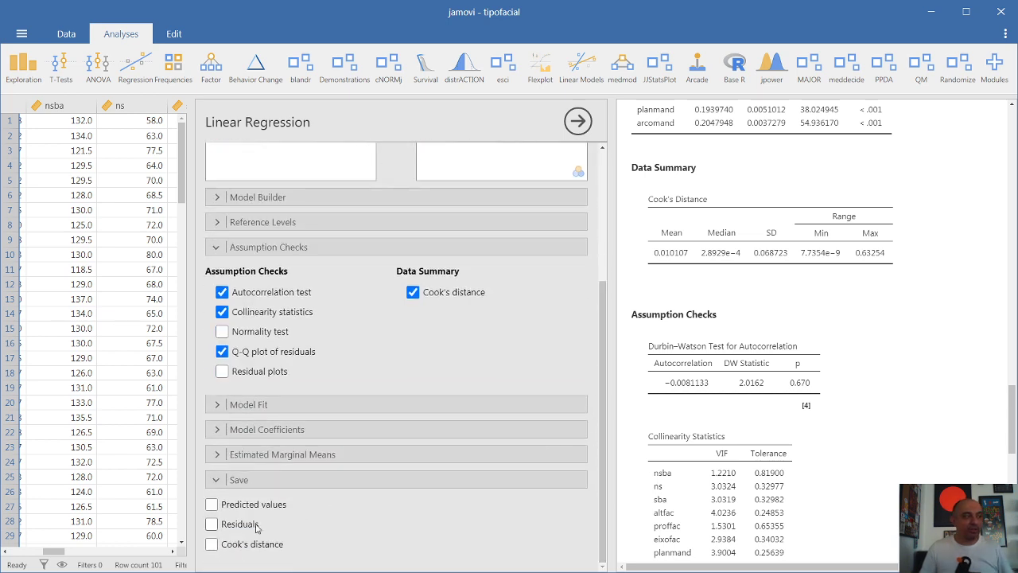
{"action": "left_click", "coordinate": [212, 524]}
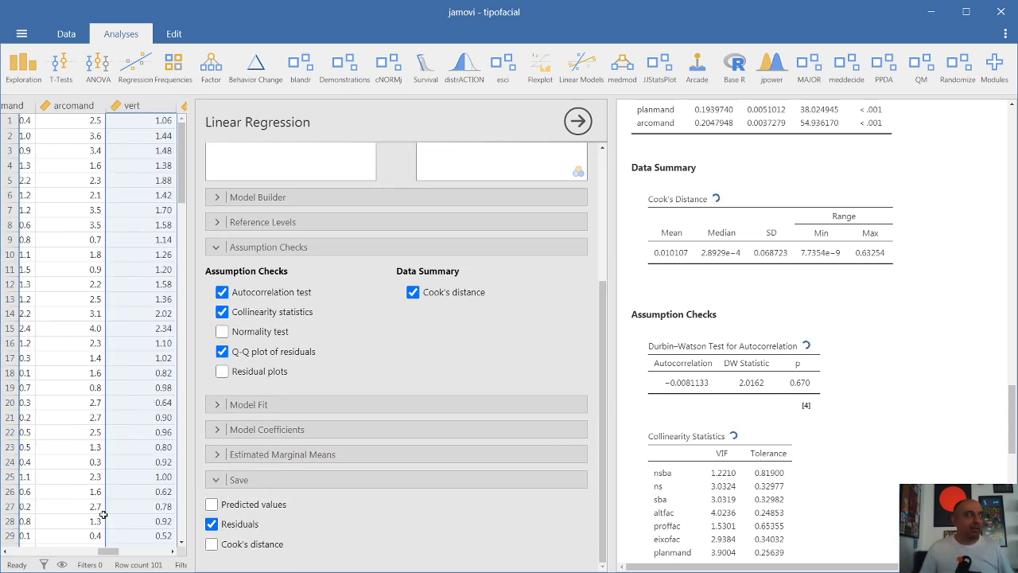
{"action": "mouse_move", "coordinate": [109, 552]}
{"action": "left_mouse_down"}
{"action": "mouse_move", "coordinate": [140, 560]}
{"action": "mouse_move", "coordinate": [115, 560]}
{"action": "left_mouse_up"}
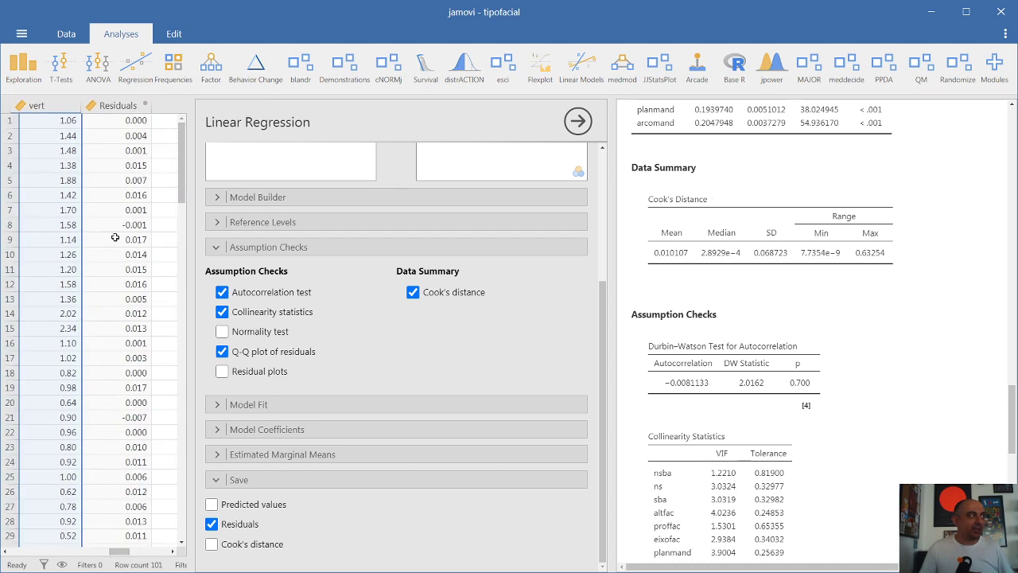
{"action": "left_click", "coordinate": [115, 105]}
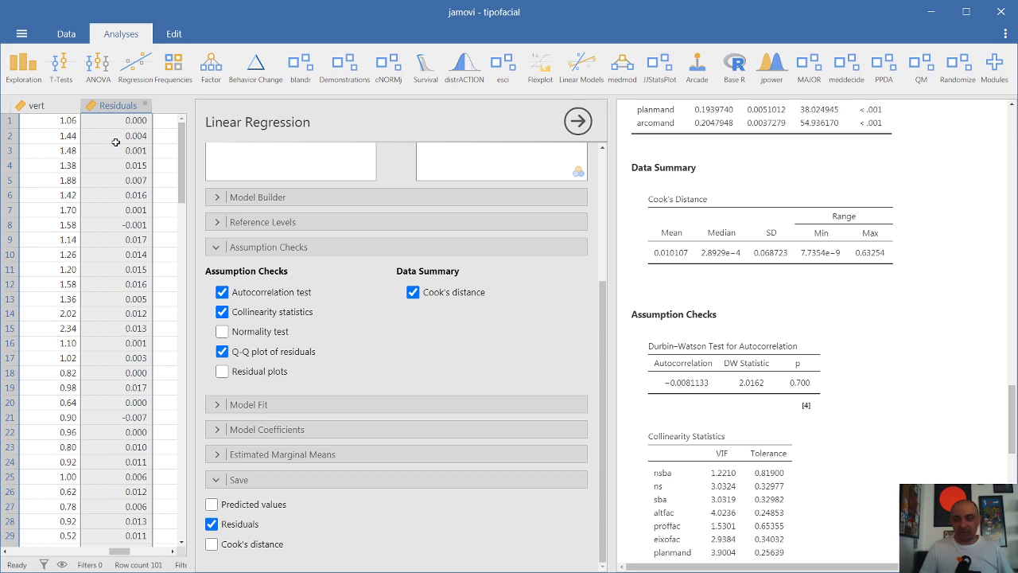
Step: Remove all covariates, from nsba through arcomand, from the regression model
{"action": "left_click_drag", "start_coordinate": [603, 365], "coordinate": [603, 236]}
{"action": "left_click", "coordinate": [430, 217]}
{"action": "left_click", "coordinate": [396, 216]}
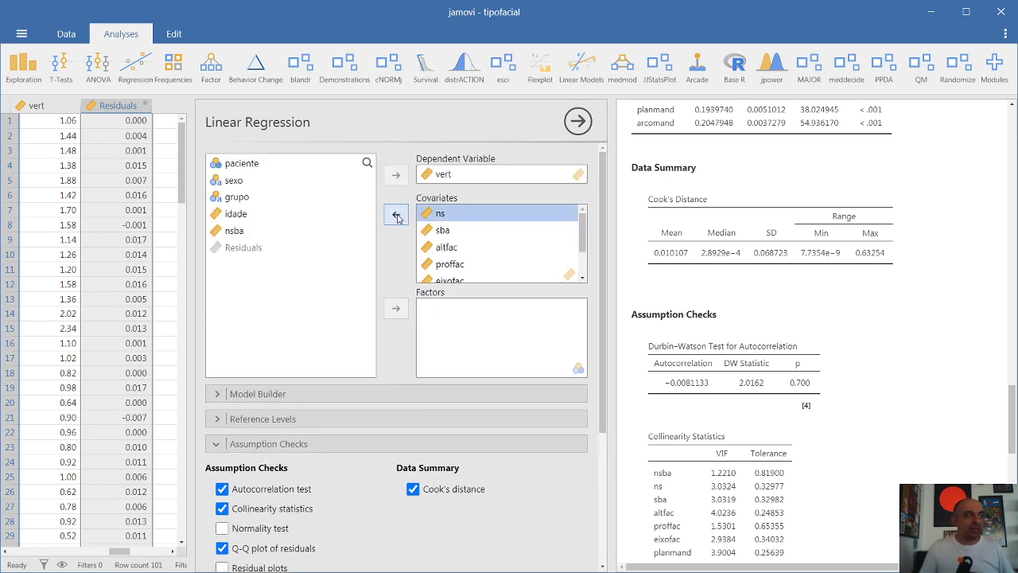
{"action": "left_click", "coordinate": [396, 216]}
{"action": "left_click", "coordinate": [396, 217]}
{"action": "left_click", "coordinate": [396, 217]}
{"action": "left_click", "coordinate": [396, 216]}
{"action": "left_click", "coordinate": [396, 217]}
{"action": "left_click", "coordinate": [396, 217]}
{"action": "left_click", "coordinate": [396, 216]}
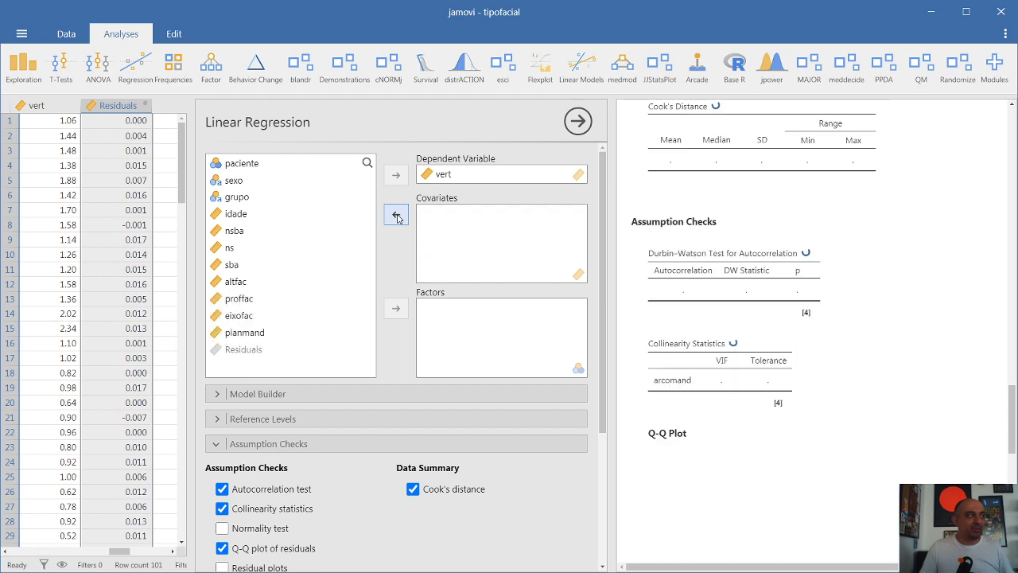
Step: Set sexo and grupo as factors and idade as the only covariate of the regression
{"action": "left_click", "coordinate": [233, 181]}
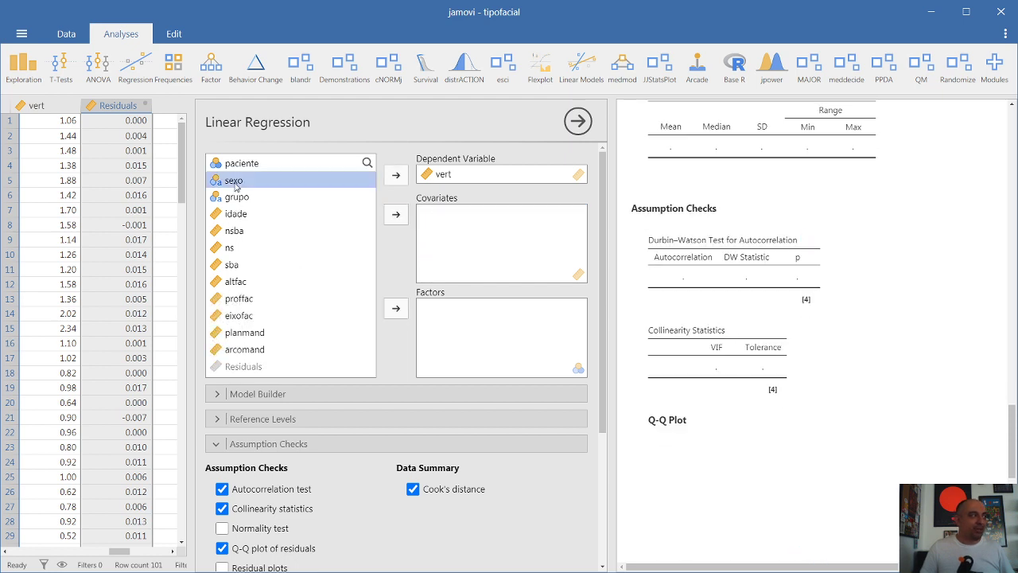
{"action": "left_click", "coordinate": [395, 307]}
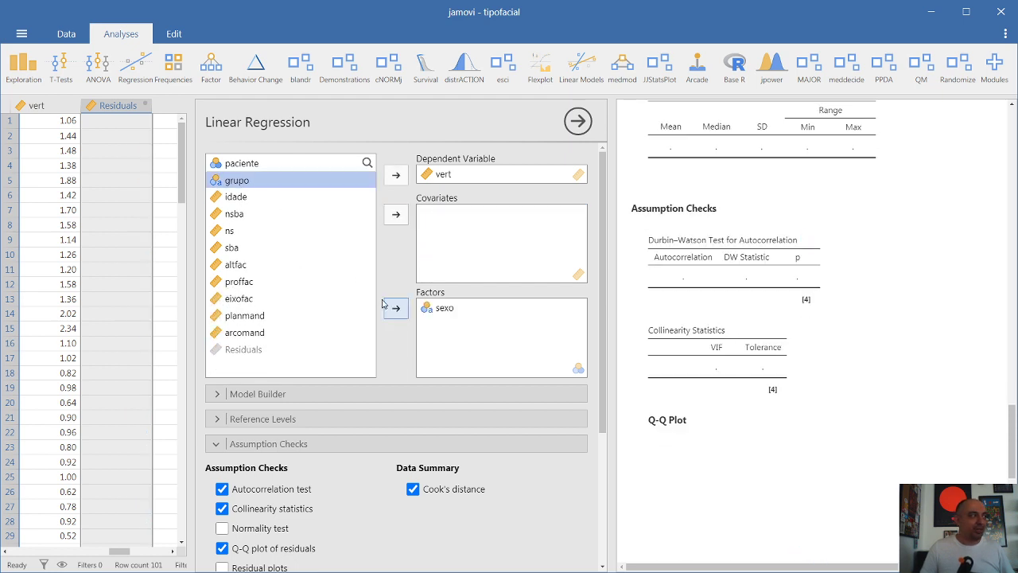
{"action": "left_click", "coordinate": [395, 308]}
{"action": "left_click", "coordinate": [396, 214]}
{"action": "left_click", "coordinate": [257, 316]}
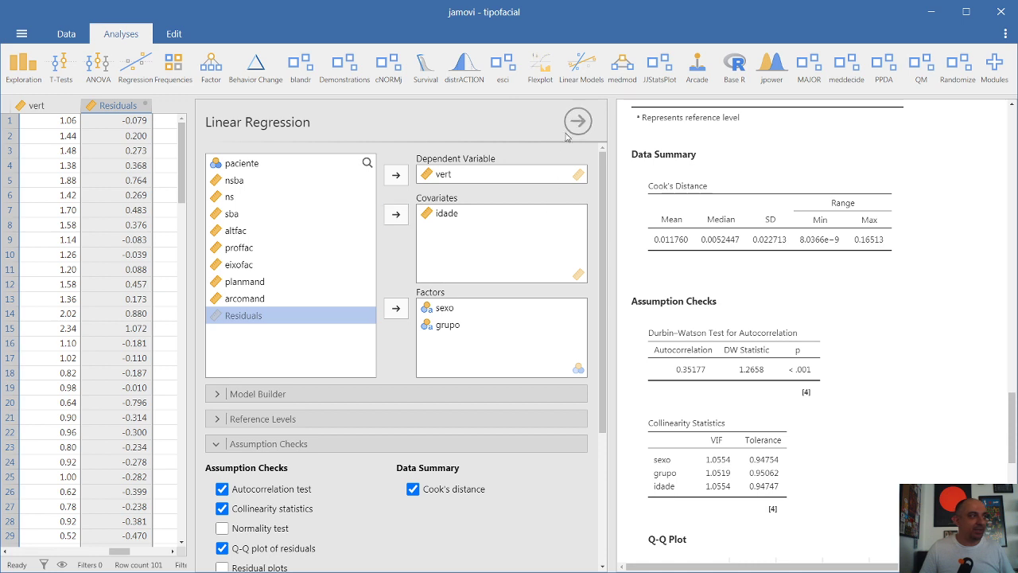
Step: Create a new linear regression with vert as the dependent variable and sexo and grupo as factors
{"action": "left_click", "coordinate": [144, 72]}
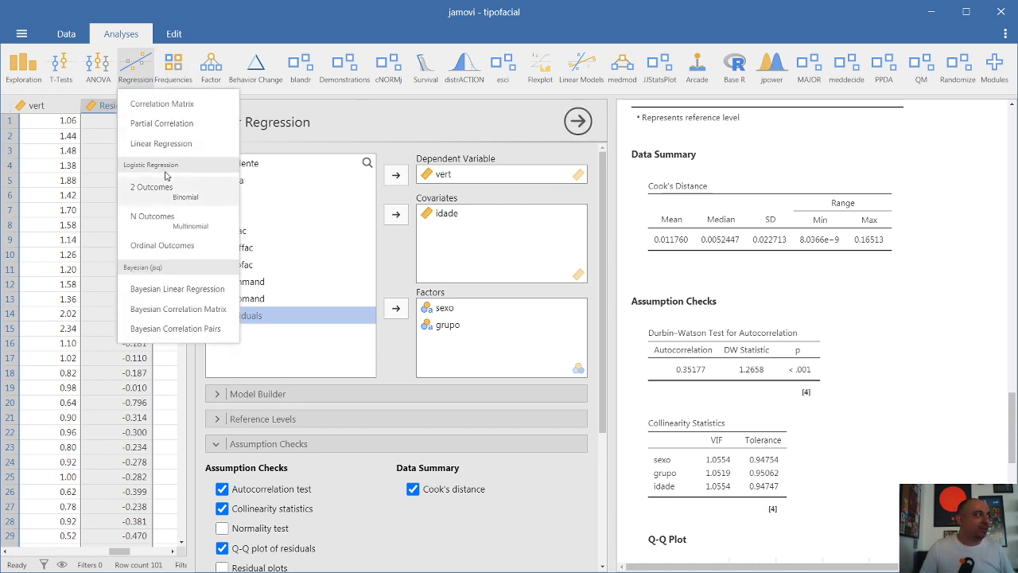
{"action": "left_click", "coordinate": [165, 144]}
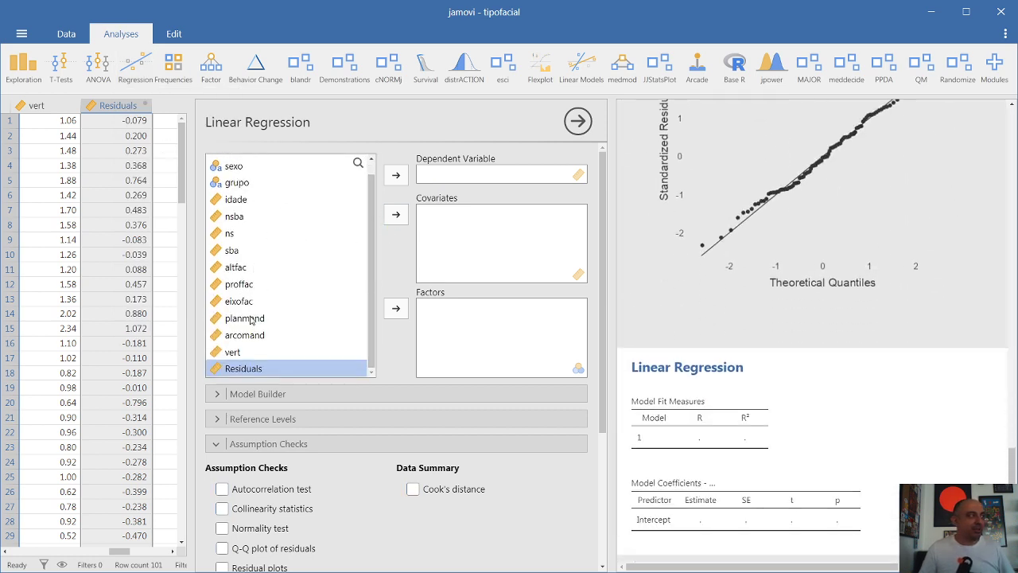
{"action": "left_click", "coordinate": [235, 352]}
{"action": "left_click", "coordinate": [395, 175]}
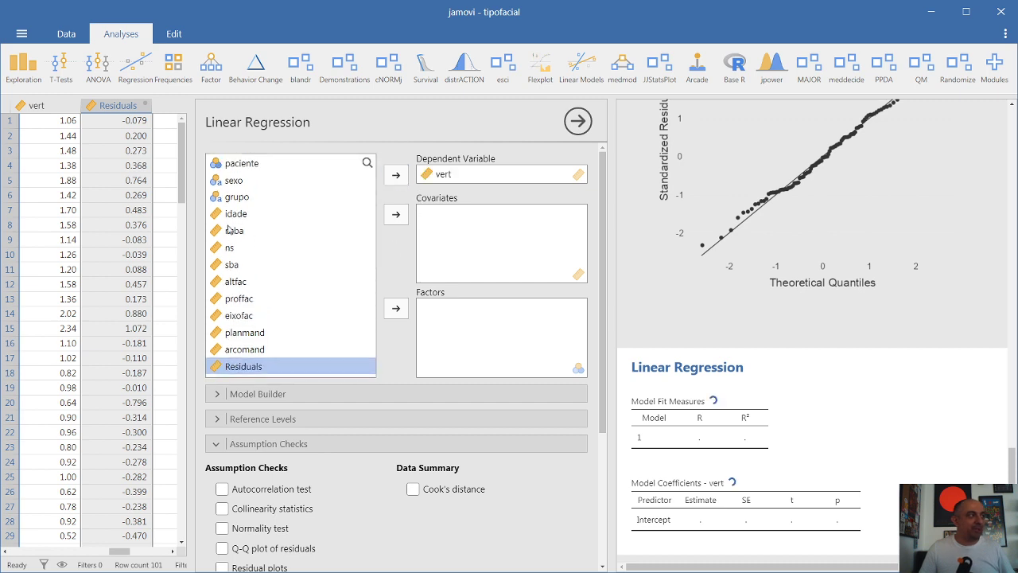
{"action": "left_click", "coordinate": [233, 187]}
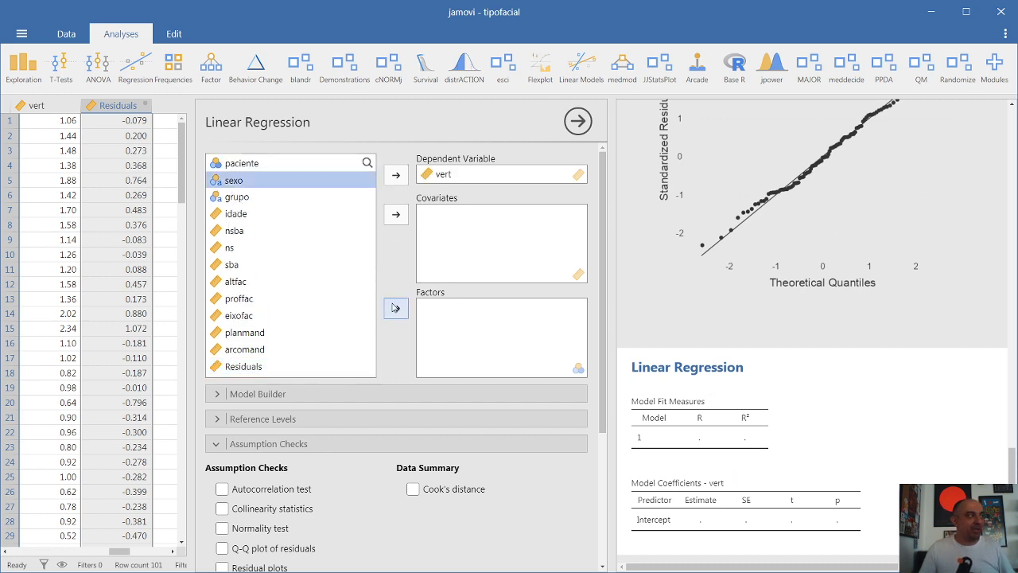
{"action": "left_click", "coordinate": [396, 308]}
{"action": "left_click", "coordinate": [395, 308]}
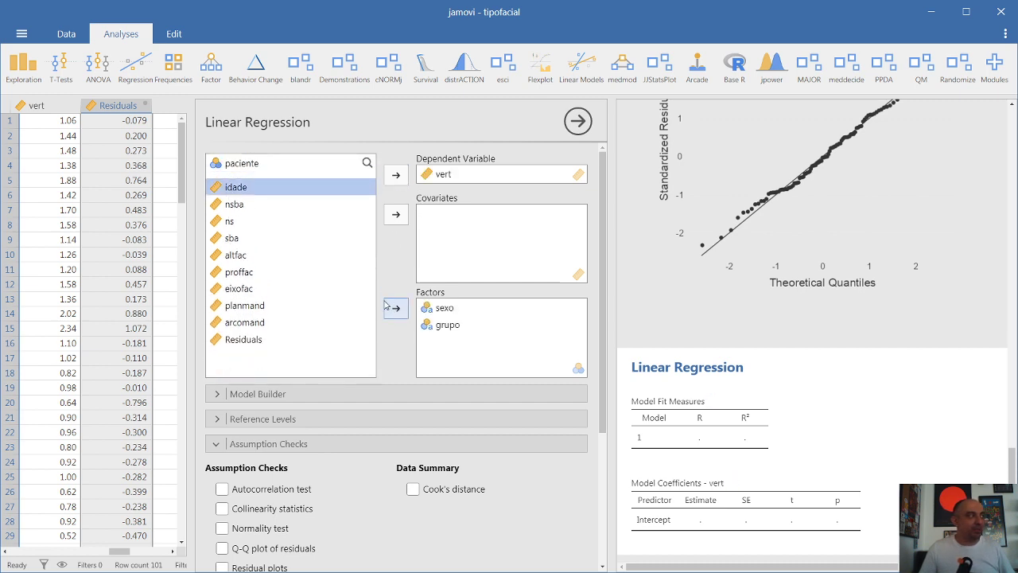
Step: Add idade and the saved Residuals variable as covariates of the new regression on vert
{"action": "left_click", "coordinate": [392, 218]}
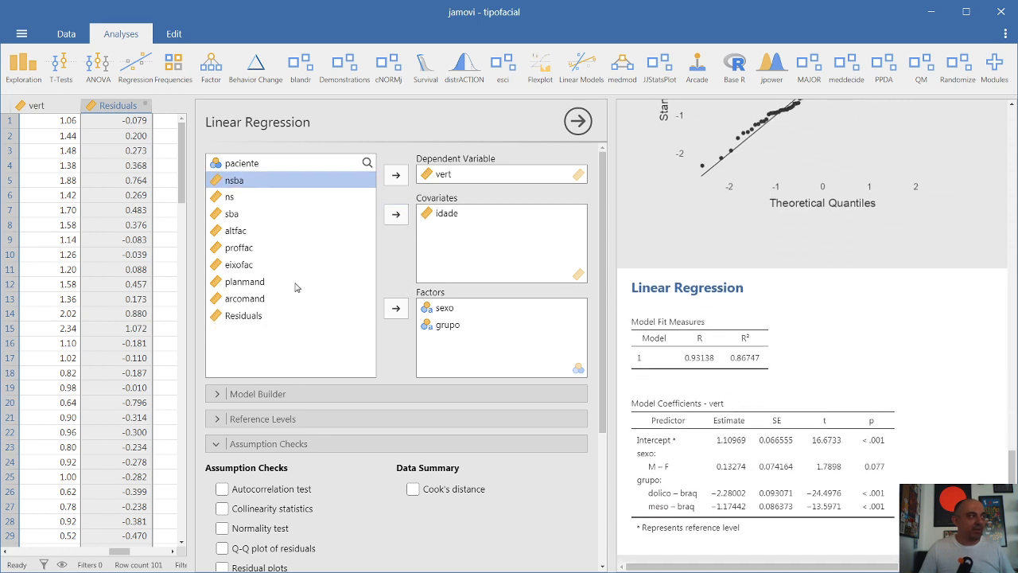
{"action": "left_click", "coordinate": [245, 319]}
{"action": "left_click", "coordinate": [397, 216]}
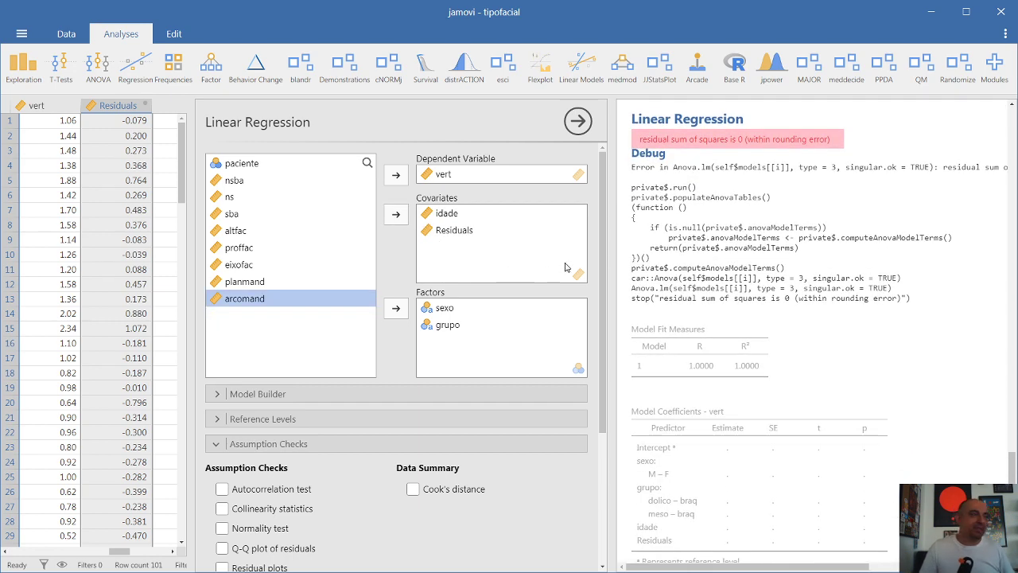
Step: Remove Residuals from the covariates of the new regression, keeping only idade
{"action": "left_click", "coordinate": [461, 230]}
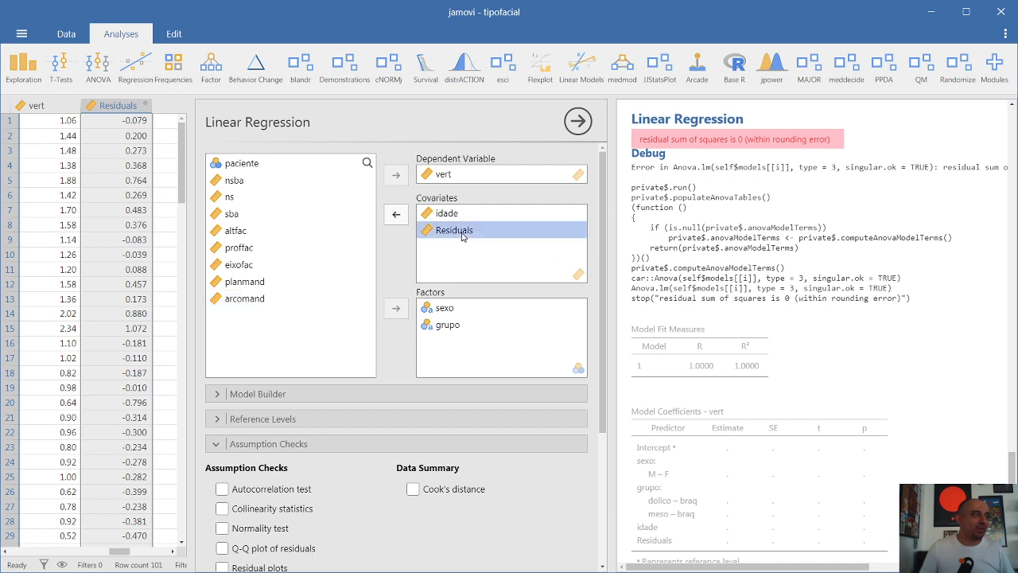
{"action": "left_click", "coordinate": [397, 216]}
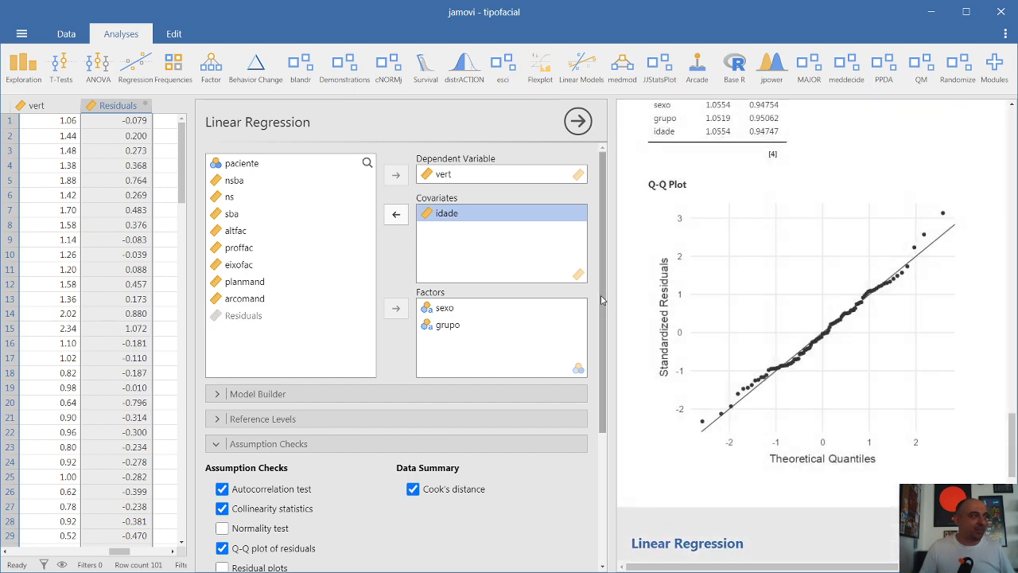
Step: In the previous regression with the saved residuals, replace idade with nsba, ns, sba, altfac, proffac, eixofac, planmand and arcomand as covariates
{"action": "mouse_move", "coordinate": [602, 300]}
{"action": "left_mouse_down"}
{"action": "mouse_move", "coordinate": [596, 409]}
{"action": "mouse_move", "coordinate": [606, 280]}
{"action": "left_mouse_up"}
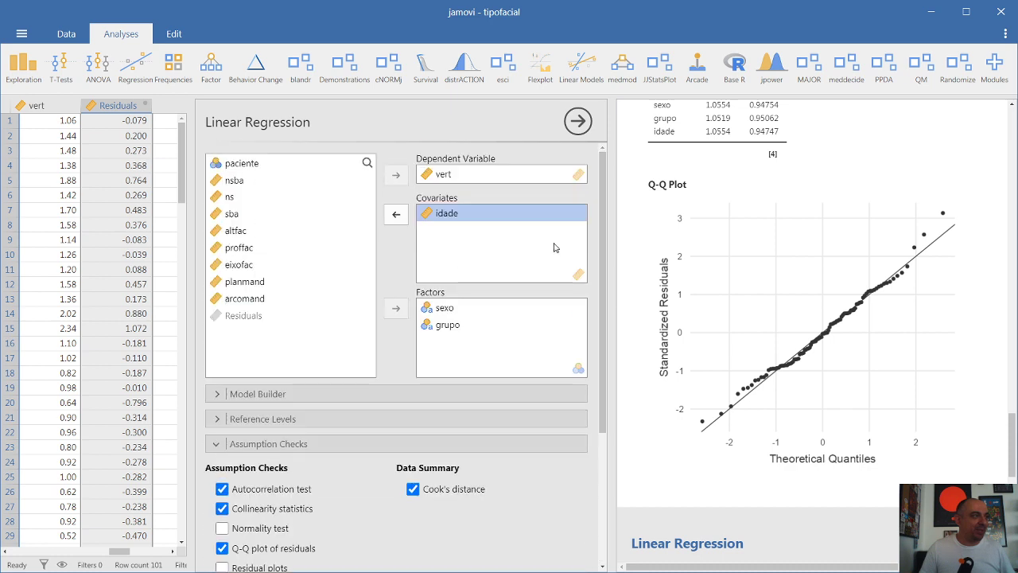
{"action": "left_click", "coordinate": [396, 214]}
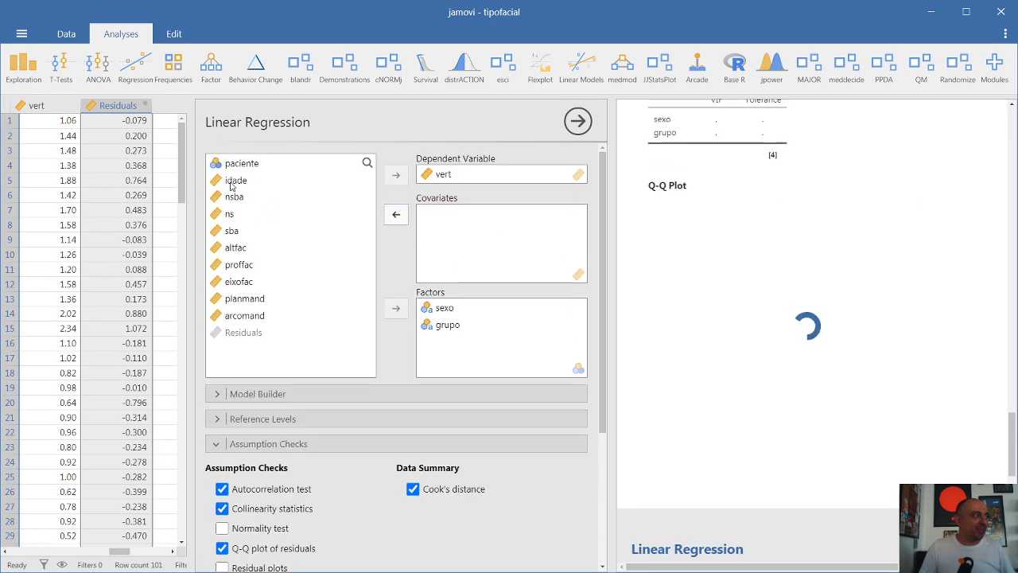
{"action": "left_click", "coordinate": [234, 196]}
{"action": "left_click", "coordinate": [395, 215]}
{"action": "left_click", "coordinate": [395, 215]}
{"action": "left_click", "coordinate": [395, 216]}
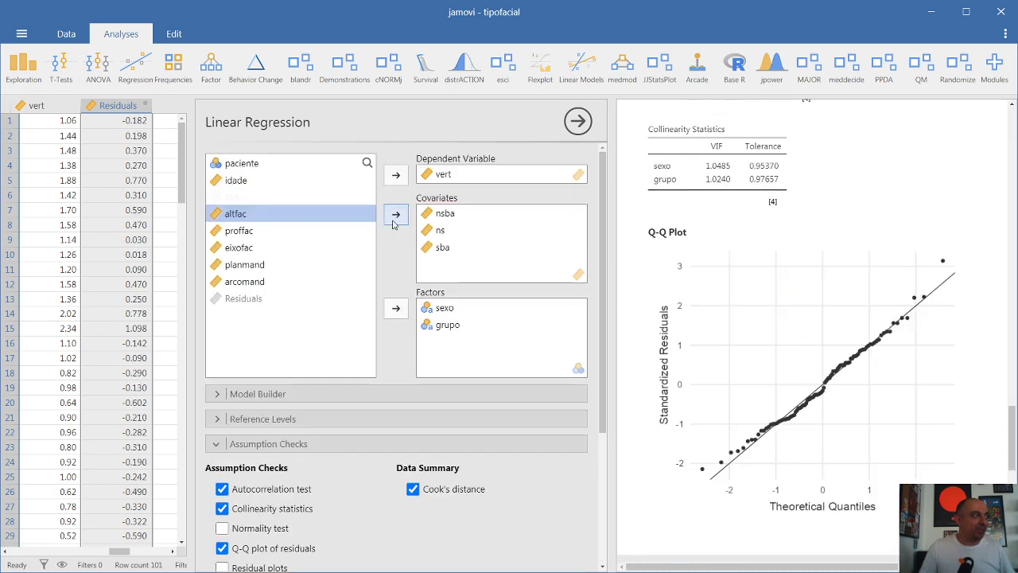
{"action": "left_click", "coordinate": [395, 215]}
{"action": "left_click", "coordinate": [395, 215]}
{"action": "left_click", "coordinate": [395, 216]}
{"action": "left_click", "coordinate": [395, 216]}
{"action": "left_click", "coordinate": [395, 215]}
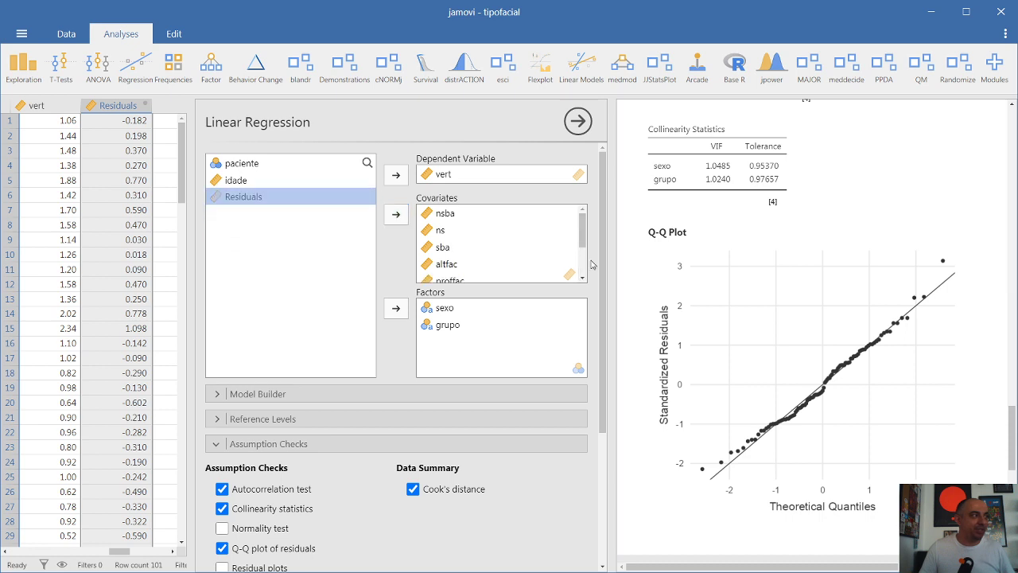
Step: Save this regression's predicted values as a new dataset column alongside the residuals and select that column to view it
{"action": "scroll", "coordinate": [592, 264], "scroll_direction": "down", "scroll_amount": 5}
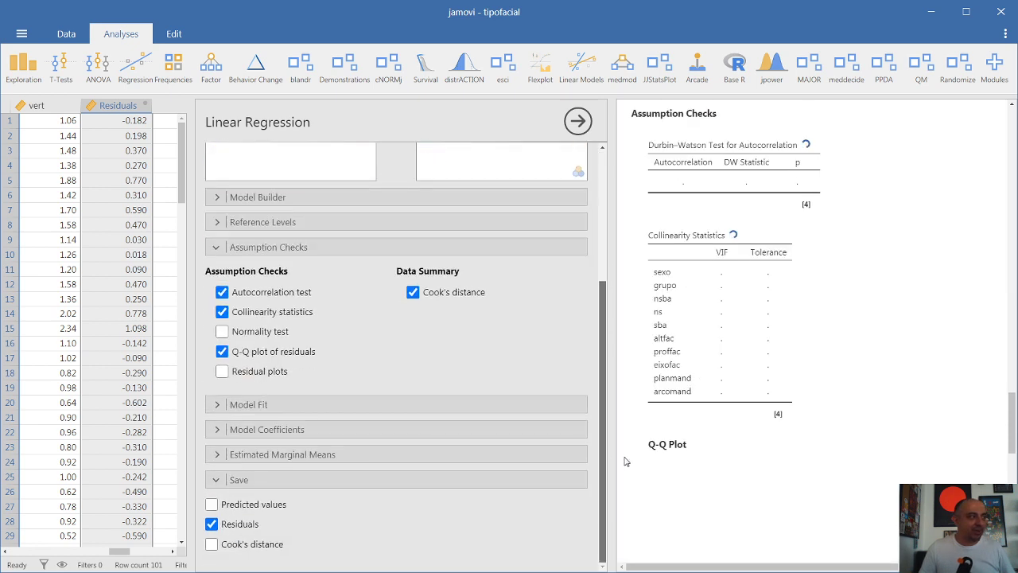
{"action": "left_click", "coordinate": [211, 506]}
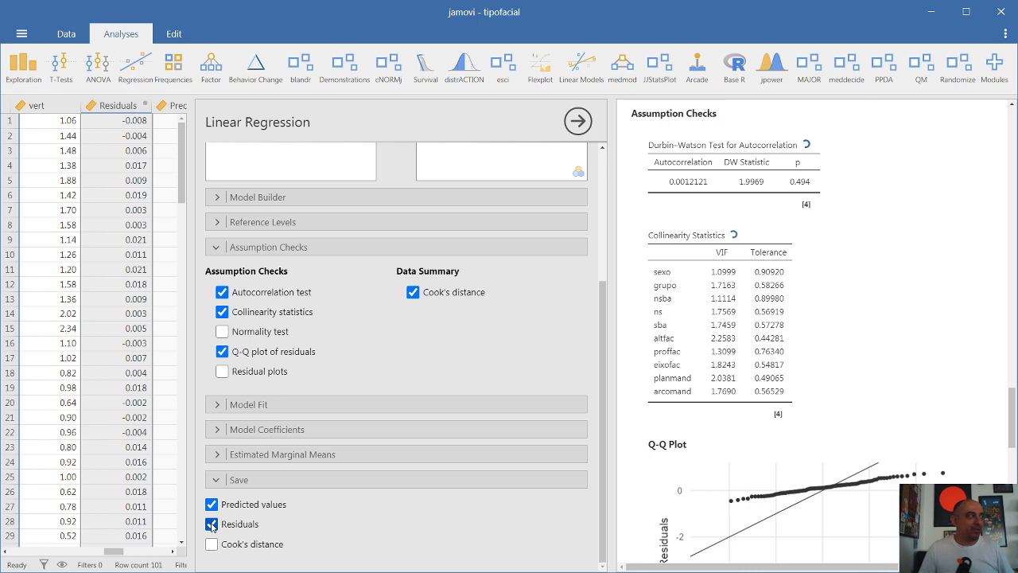
{"action": "left_click_drag", "start_coordinate": [114, 551], "coordinate": [124, 554]}
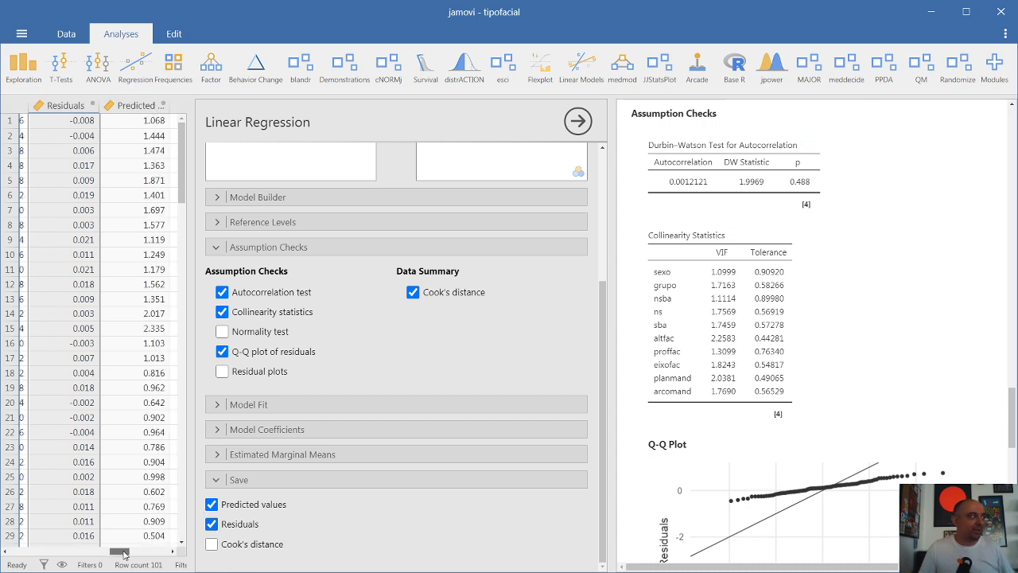
{"action": "left_click", "coordinate": [132, 111]}
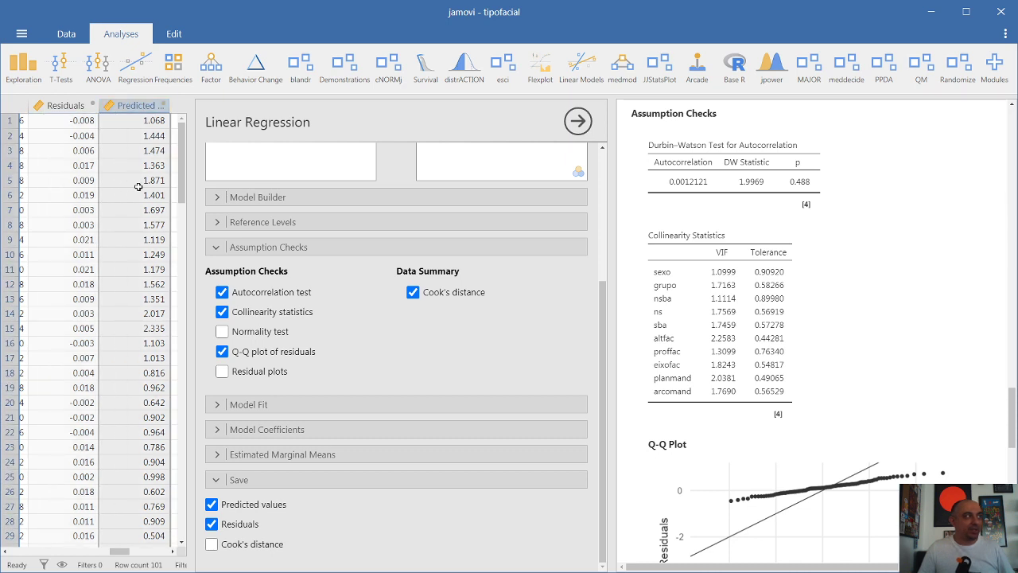
{"action": "scroll", "coordinate": [416, 413], "scroll_direction": "up", "scroll_amount": 3}
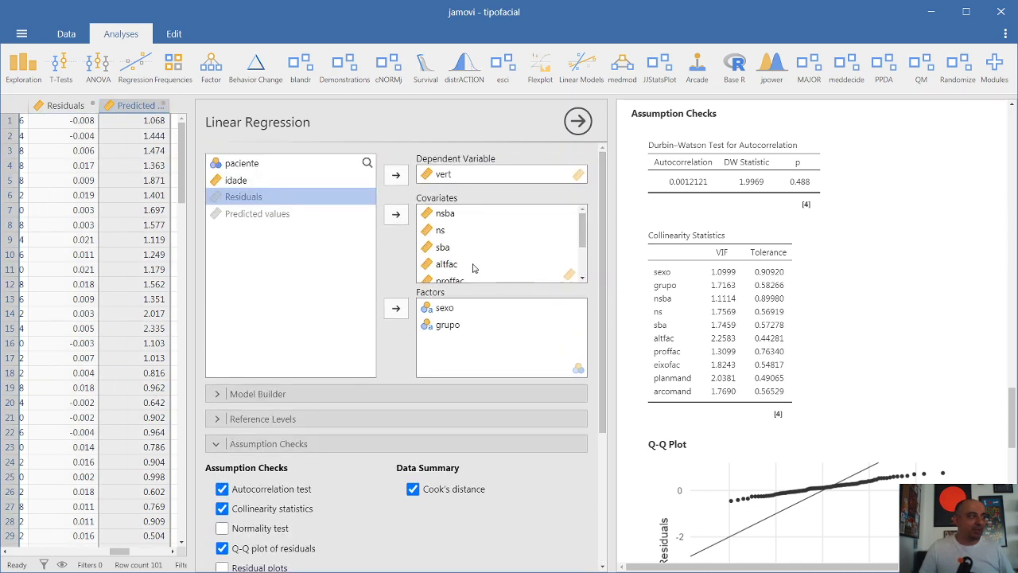
Step: Reopen the last regression, add Predicted values as a covariate beside idade, and review the resulting coefficients
{"action": "scroll", "coordinate": [800, 461], "scroll_direction": "down", "scroll_amount": 3}
{"action": "scroll", "coordinate": [803, 460], "scroll_direction": "down", "scroll_amount": 3}
{"action": "left_click", "coordinate": [803, 462]}
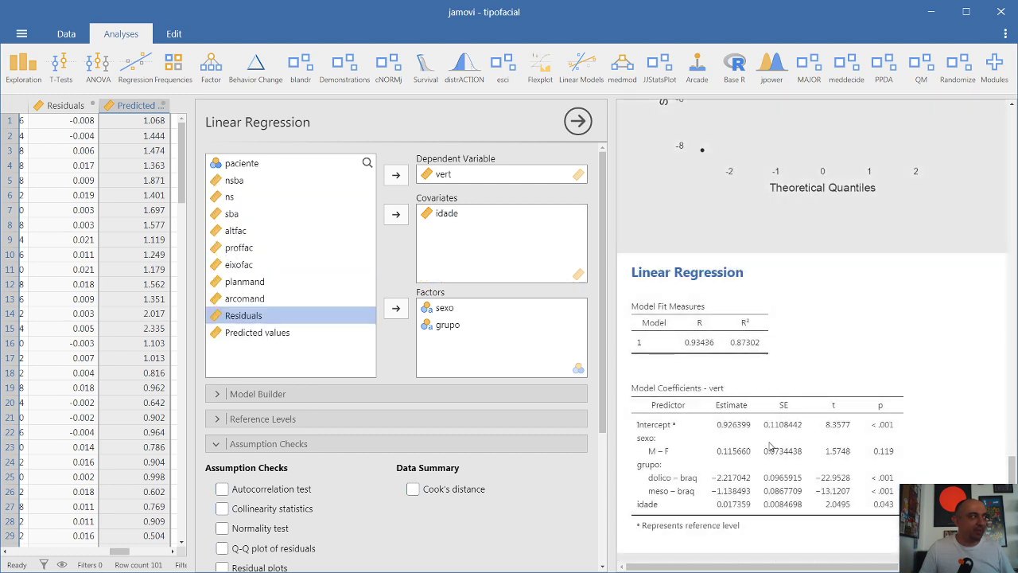
{"action": "left_click", "coordinate": [252, 334]}
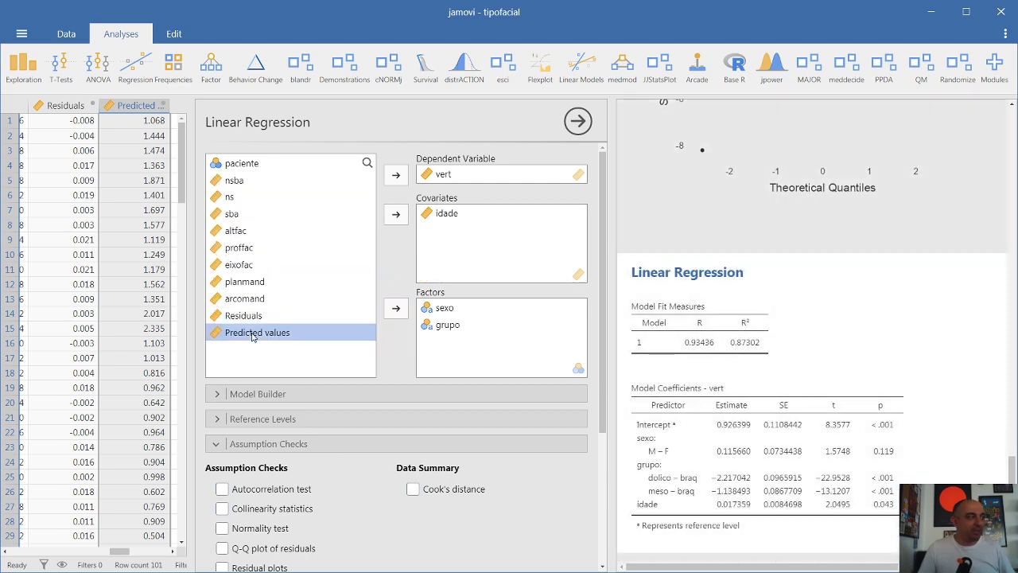
{"action": "left_click", "coordinate": [395, 214]}
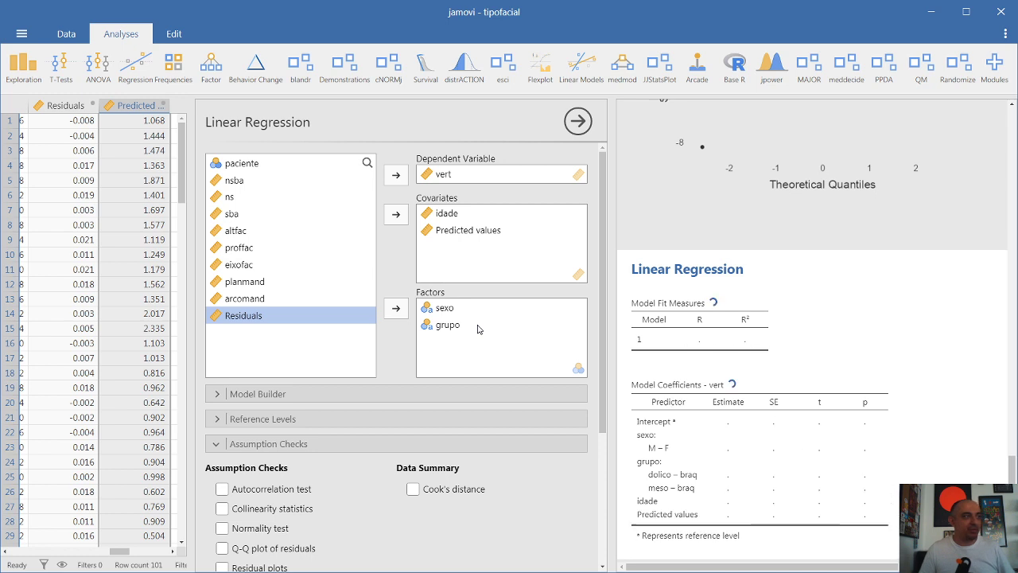
{"action": "scroll", "coordinate": [784, 384], "scroll_direction": "down", "scroll_amount": 1}
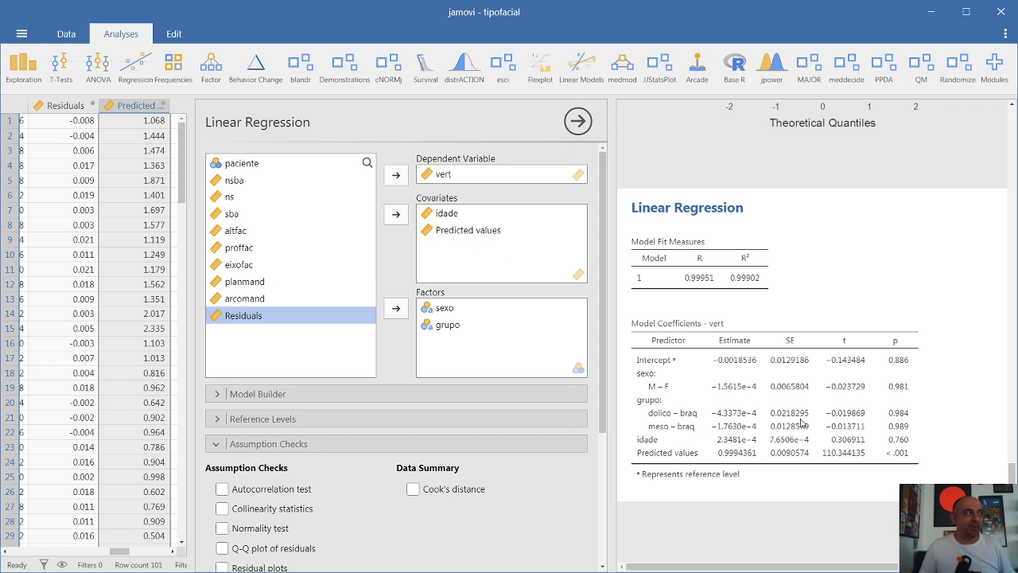
{"action": "scroll", "coordinate": [823, 432], "scroll_direction": "down", "scroll_amount": 2}
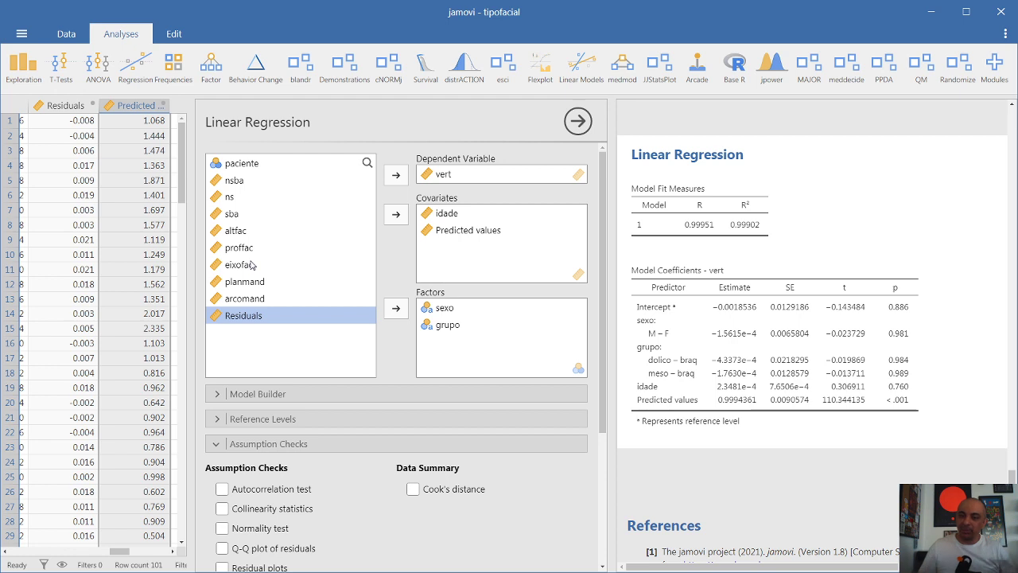
Step: Display the Q-Q plot of residuals for the regression with Predicted values, examine it, and turn it off again
{"action": "left_click", "coordinate": [467, 230]}
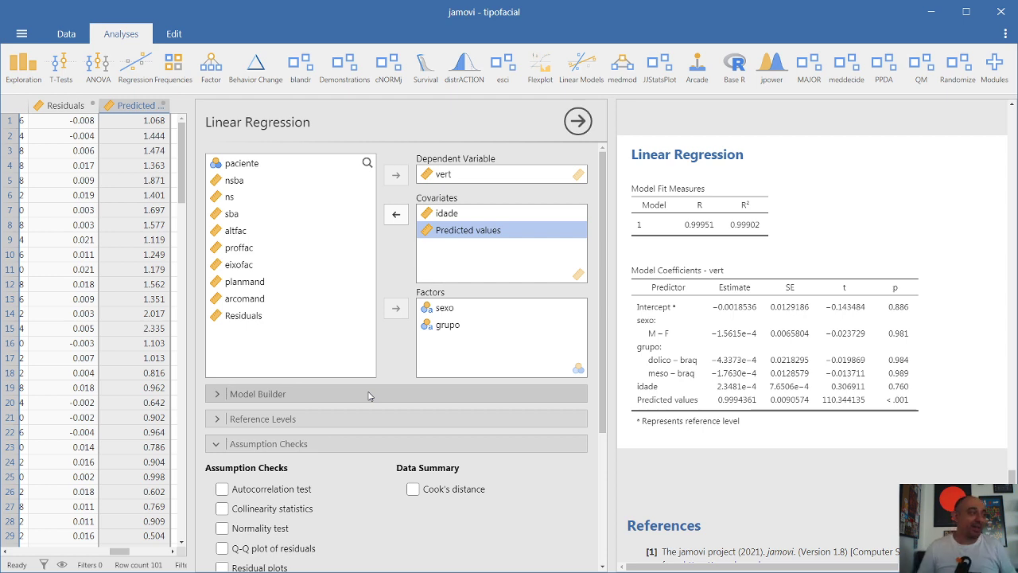
{"action": "left_click", "coordinate": [284, 549]}
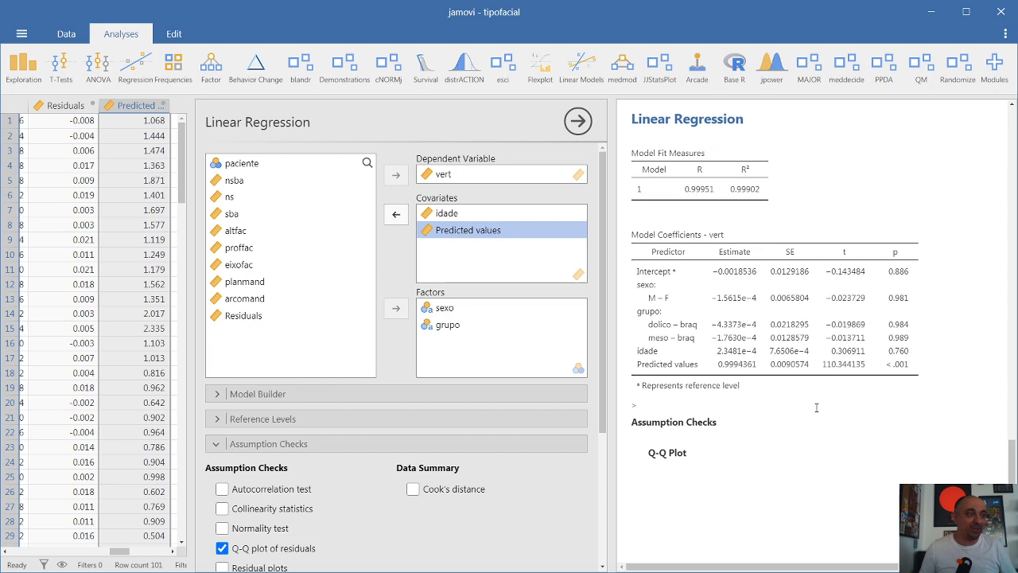
{"action": "scroll", "coordinate": [794, 420], "scroll_direction": "down", "scroll_amount": 3}
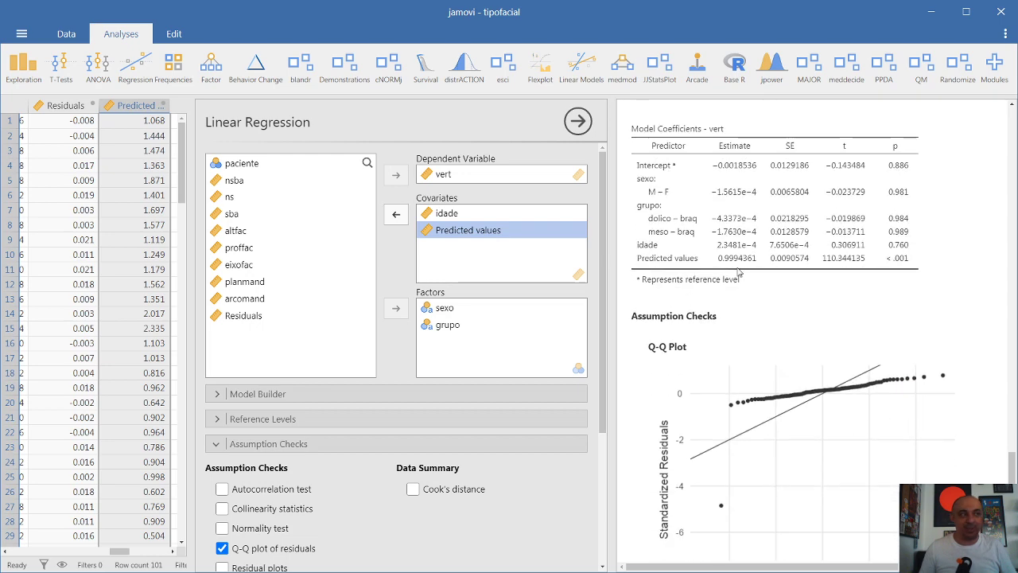
{"action": "scroll", "coordinate": [781, 364], "scroll_direction": "up", "scroll_amount": 3}
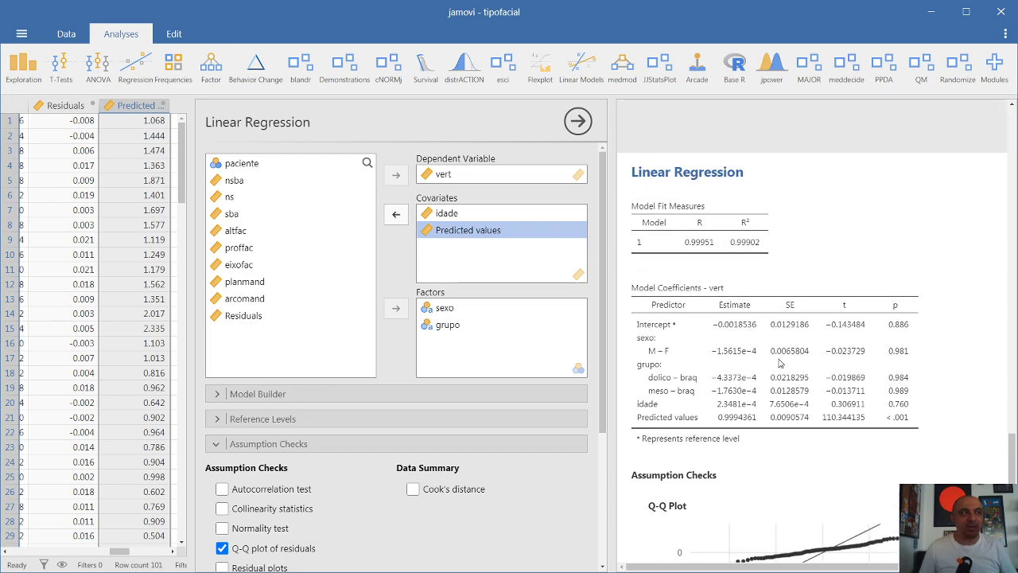
{"action": "left_click", "coordinate": [222, 548]}
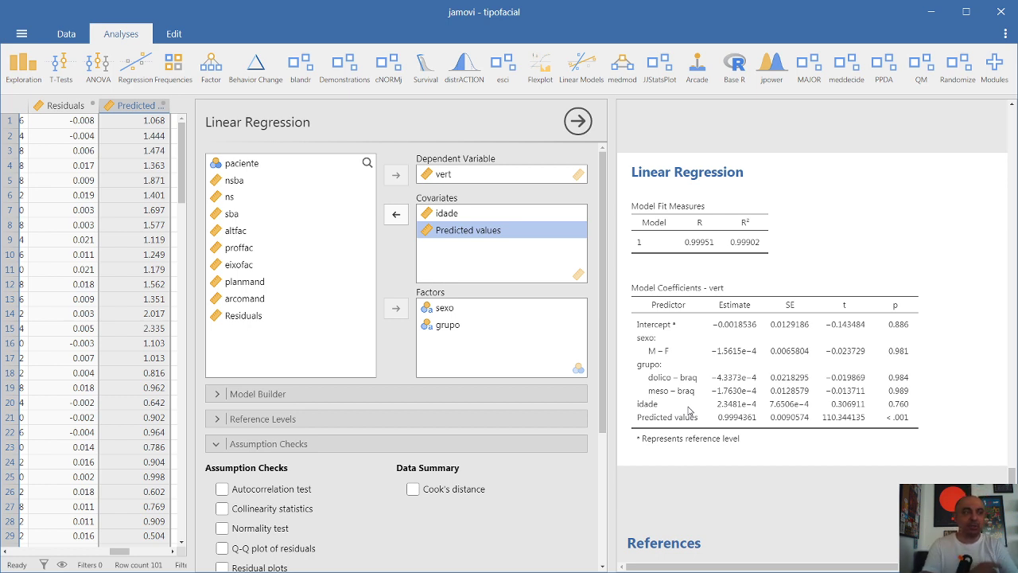
Step: Remove Predicted values from the covariates of the last regression
{"action": "left_click", "coordinate": [450, 232]}
{"action": "left_click", "coordinate": [449, 234]}
{"action": "left_click", "coordinate": [396, 215]}
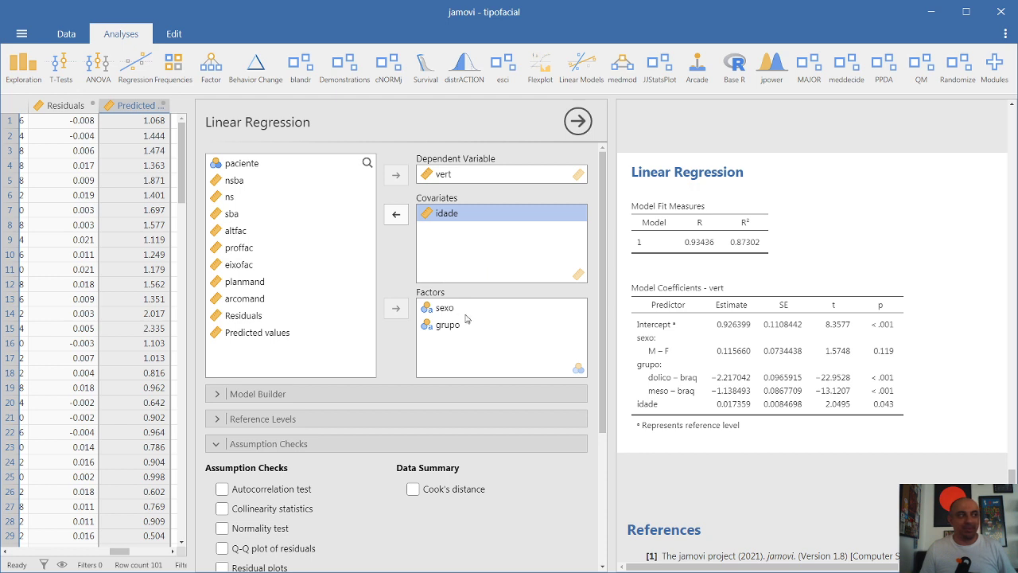
{"action": "left_click", "coordinate": [448, 182]}
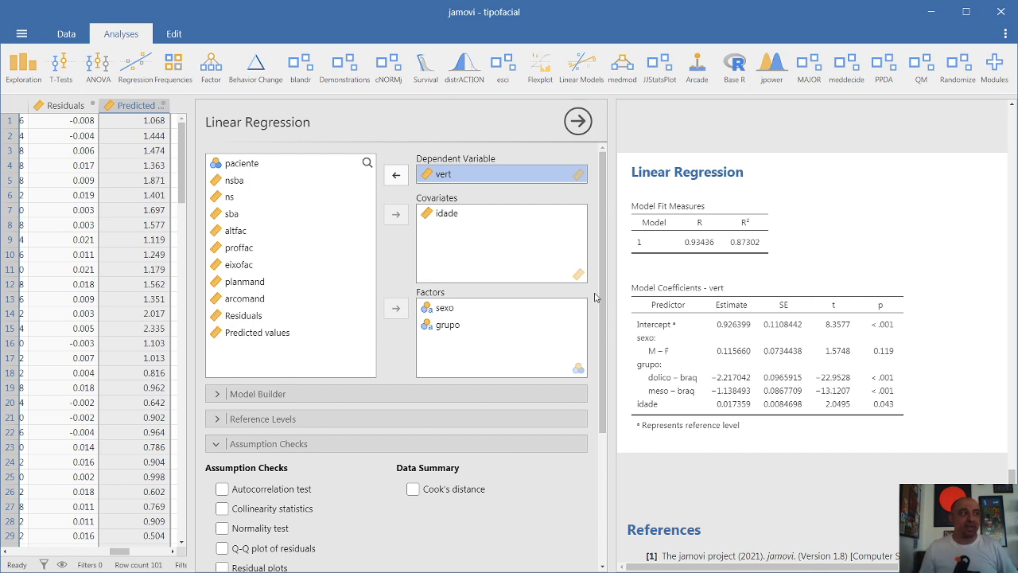
{"action": "mouse_move", "coordinate": [602, 340]}
{"action": "left_mouse_down"}
{"action": "mouse_move", "coordinate": [604, 419]}
{"action": "mouse_move", "coordinate": [598, 337]}
{"action": "left_mouse_up"}
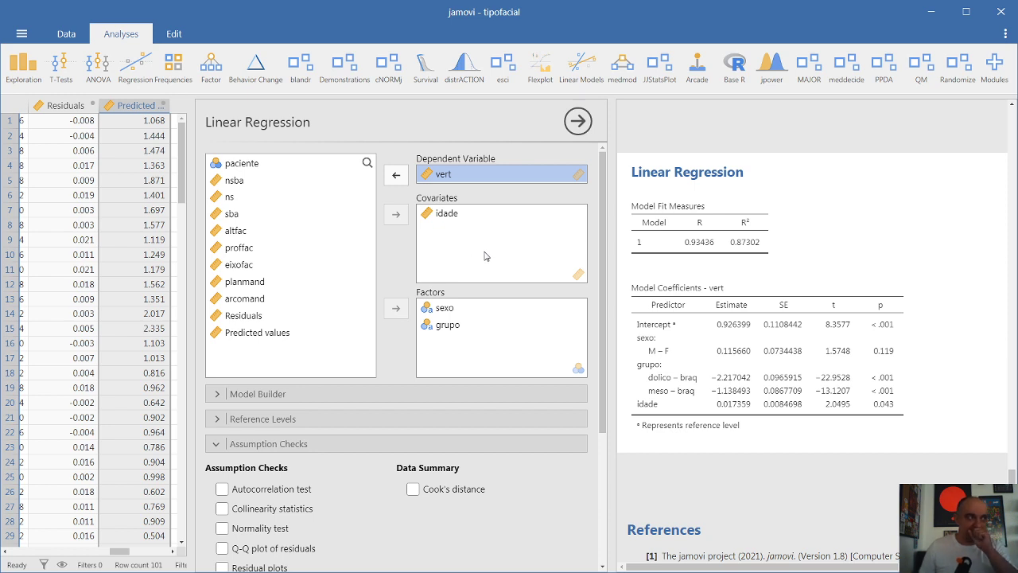
{"action": "left_click_drag", "start_coordinate": [602, 275], "coordinate": [602, 403]}
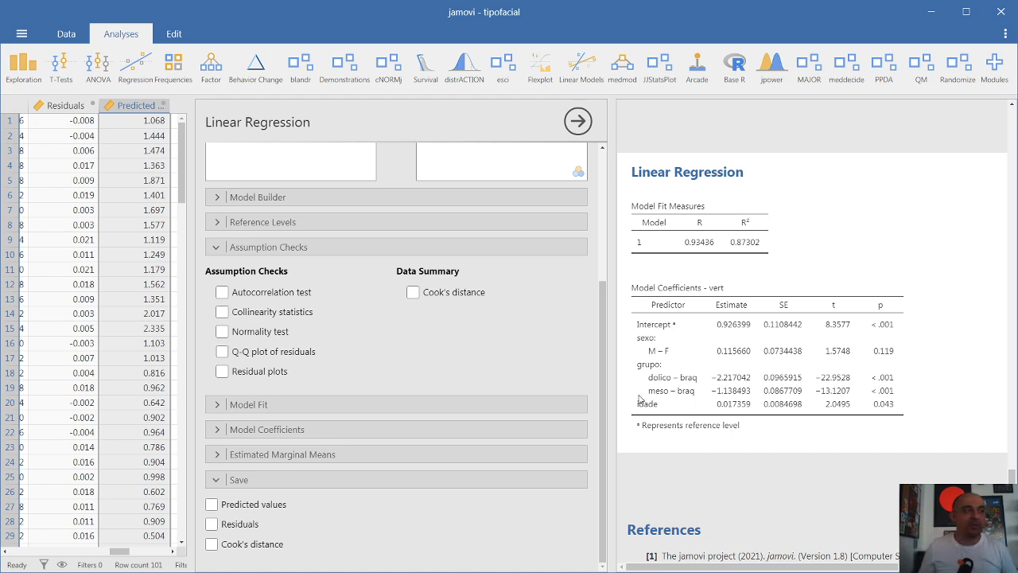
{"action": "left_click_drag", "start_coordinate": [604, 387], "coordinate": [598, 244]}
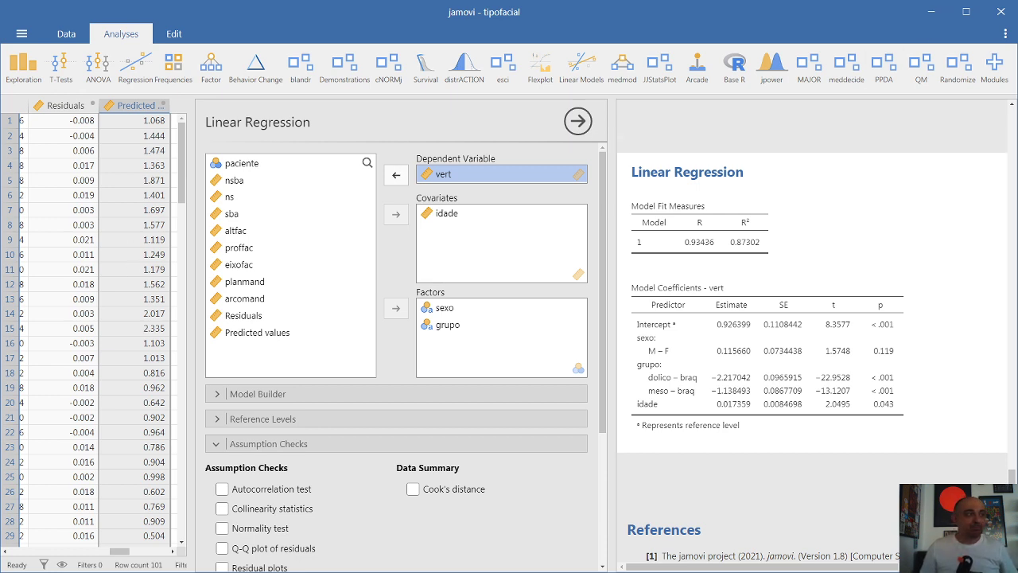
Step: Switch to Autodesk SketchBook and start a new blank canvas, discarding the unsaved changes to the current notes
{"action": "key", "text": "alt+Tab"}
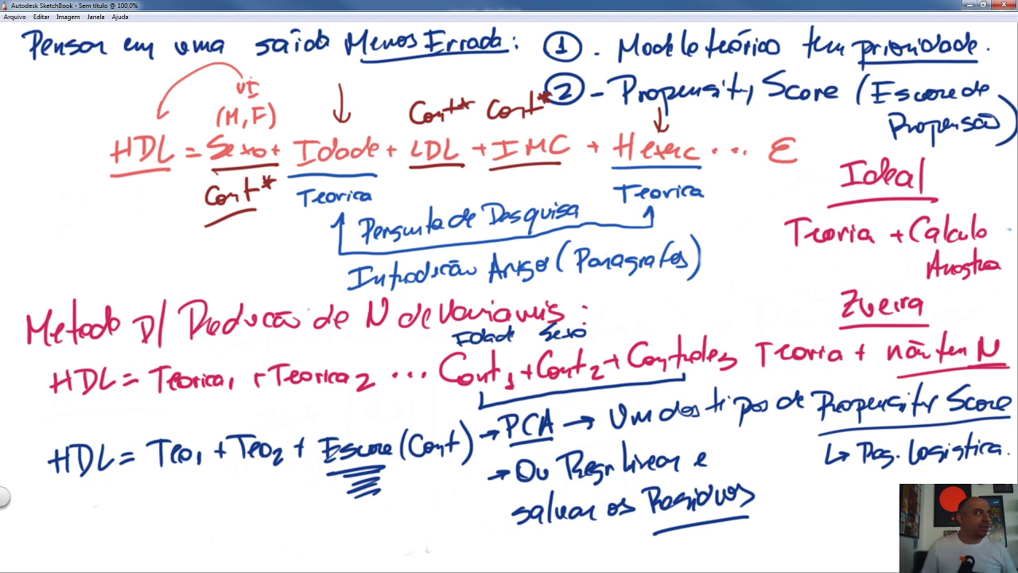
{"action": "left_click", "coordinate": [15, 16]}
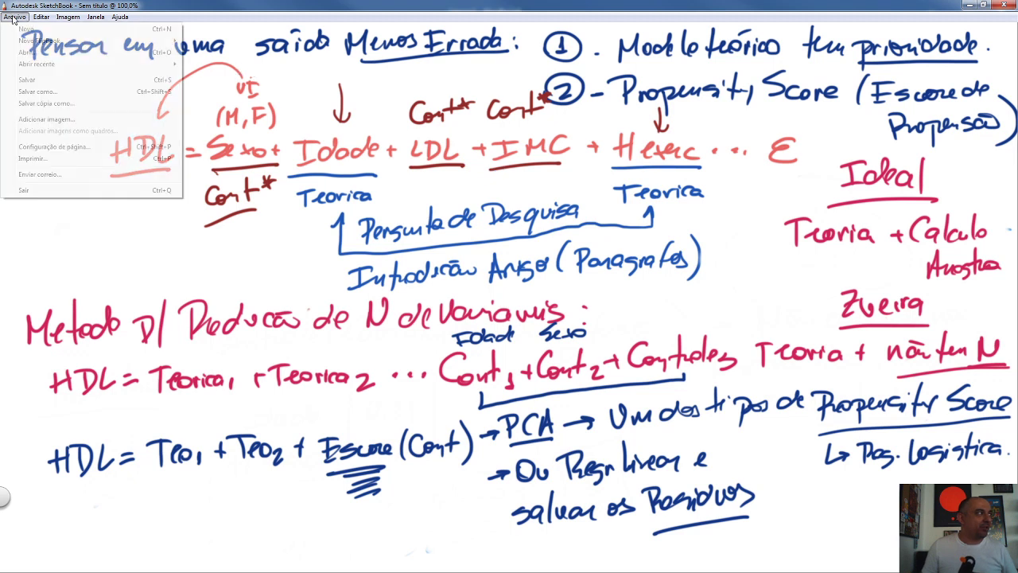
{"action": "left_click", "coordinate": [24, 30]}
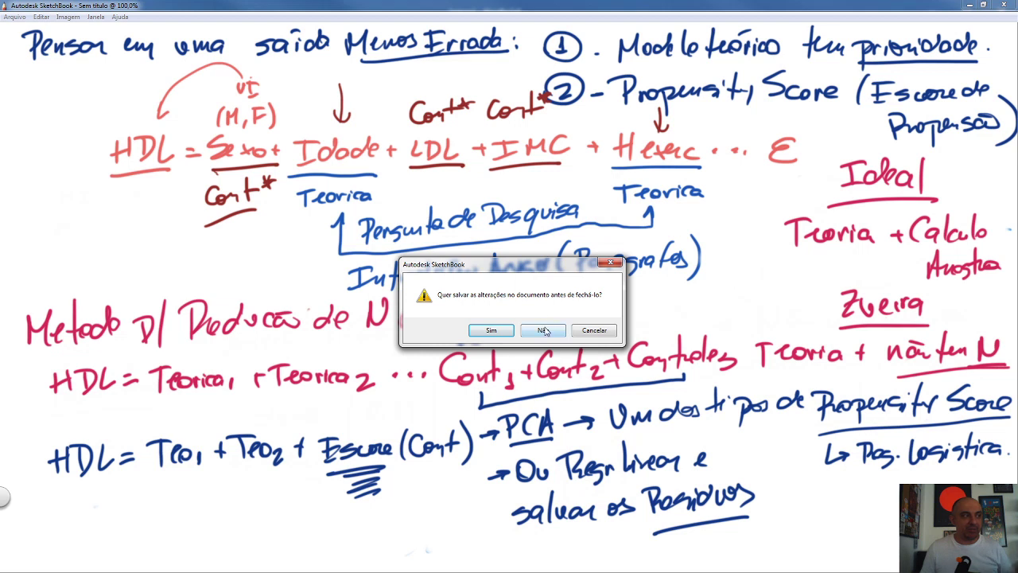
{"action": "left_click", "coordinate": [544, 330]}
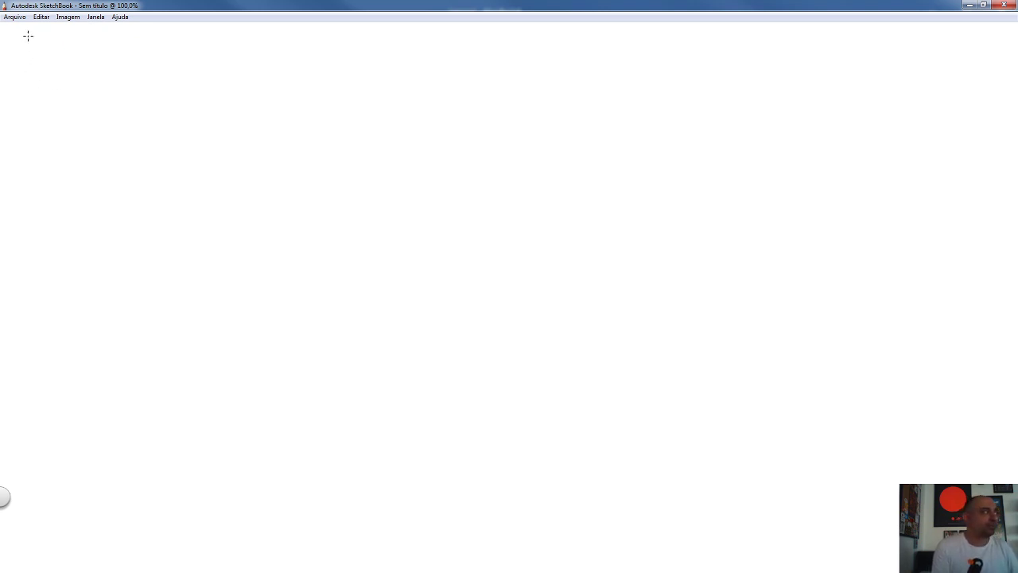
Step: Handwrite the heading "Diferença entre Modelos Preditivos, Descritivos e Explicativos" across the upper canvas and underline the three model types
{"action": "mouse_move", "coordinate": [13, 35]}
{"action": "left_mouse_down"}
{"action": "mouse_move", "coordinate": [48, 35]}
{"action": "mouse_move", "coordinate": [60, 58]}
{"action": "mouse_move", "coordinate": [73, 36]}
{"action": "mouse_move", "coordinate": [111, 47]}
{"action": "mouse_move", "coordinate": [130, 40]}
{"action": "mouse_move", "coordinate": [128, 59]}
{"action": "mouse_move", "coordinate": [169, 34]}
{"action": "mouse_move", "coordinate": [248, 54]}
{"action": "mouse_move", "coordinate": [267, 30]}
{"action": "mouse_move", "coordinate": [277, 51]}
{"action": "mouse_move", "coordinate": [311, 34]}
{"action": "mouse_move", "coordinate": [338, 43]}
{"action": "mouse_move", "coordinate": [348, 34]}
{"action": "mouse_move", "coordinate": [383, 55]}
{"action": "mouse_move", "coordinate": [450, 51]}
{"action": "mouse_move", "coordinate": [498, 38]}
{"action": "left_mouse_up"}
{"action": "left_click", "coordinate": [49, 33]}
{"action": "mouse_move", "coordinate": [505, 45]}
{"action": "left_mouse_down"}
{"action": "mouse_move", "coordinate": [501, 54]}
{"action": "mouse_move", "coordinate": [525, 56]}
{"action": "left_mouse_up"}
{"action": "mouse_move", "coordinate": [513, 30]}
{"action": "left_mouse_down"}
{"action": "mouse_move", "coordinate": [538, 36]}
{"action": "mouse_move", "coordinate": [661, 41]}
{"action": "left_mouse_up"}
{"action": "left_click_drag", "start_coordinate": [669, 42], "coordinate": [719, 30]}
{"action": "mouse_move", "coordinate": [700, 32]}
{"action": "left_mouse_down"}
{"action": "mouse_move", "coordinate": [700, 44]}
{"action": "mouse_move", "coordinate": [736, 47]}
{"action": "mouse_move", "coordinate": [744, 58]}
{"action": "mouse_move", "coordinate": [766, 35]}
{"action": "mouse_move", "coordinate": [784, 48]}
{"action": "mouse_move", "coordinate": [809, 23]}
{"action": "mouse_move", "coordinate": [846, 47]}
{"action": "left_mouse_up"}
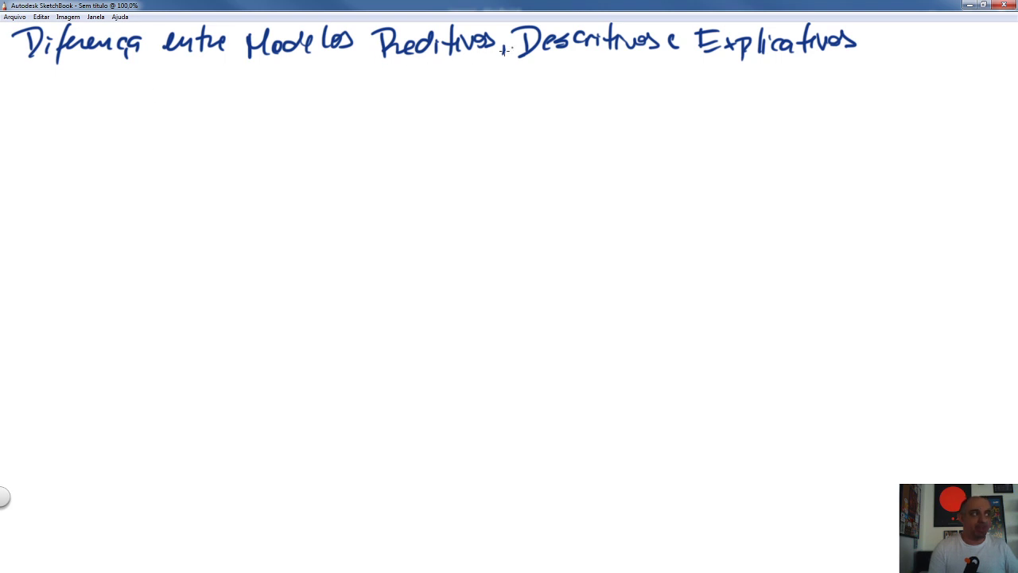
{"action": "mouse_move", "coordinate": [389, 67]}
{"action": "left_mouse_down"}
{"action": "mouse_move", "coordinate": [485, 56]}
{"action": "mouse_move", "coordinate": [641, 61]}
{"action": "left_mouse_up"}
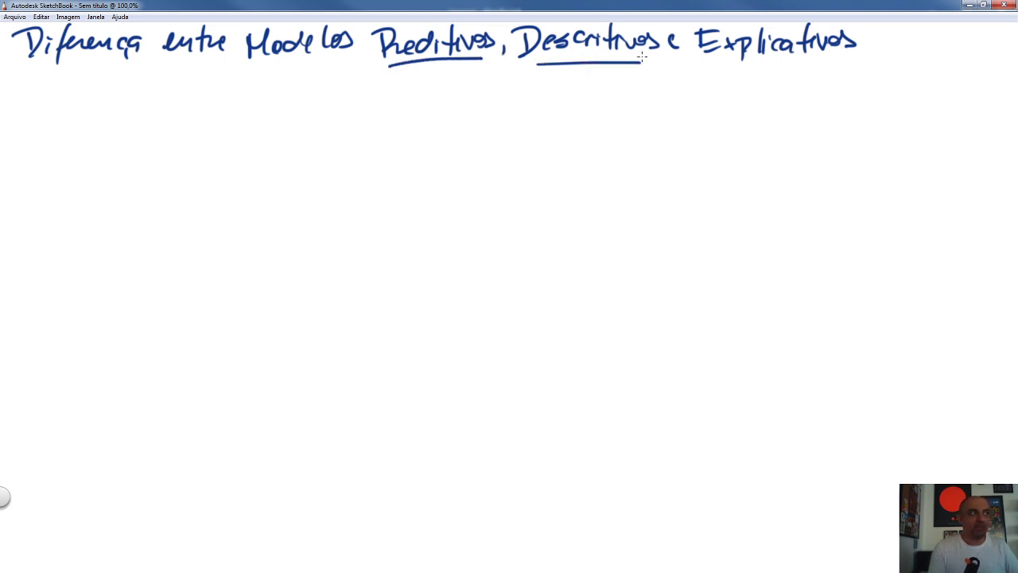
{"action": "left_click_drag", "start_coordinate": [722, 62], "coordinate": [849, 58]}
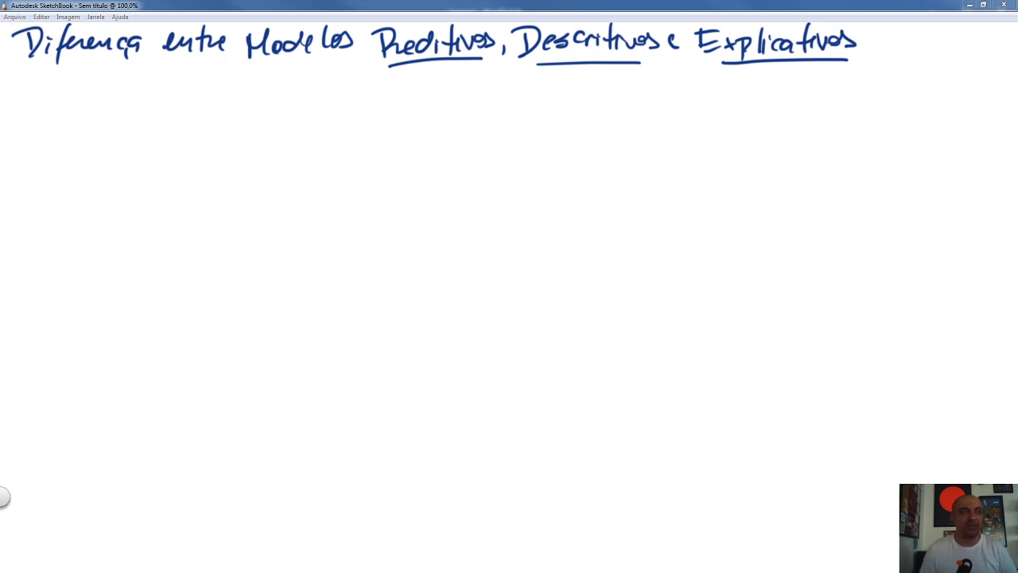
Step: Handwrite the note "Obs: Paradoxo do Sorveteiro" in blue below the heading, with "Obs:" underlined
{"action": "left_click", "coordinate": [417, 202]}
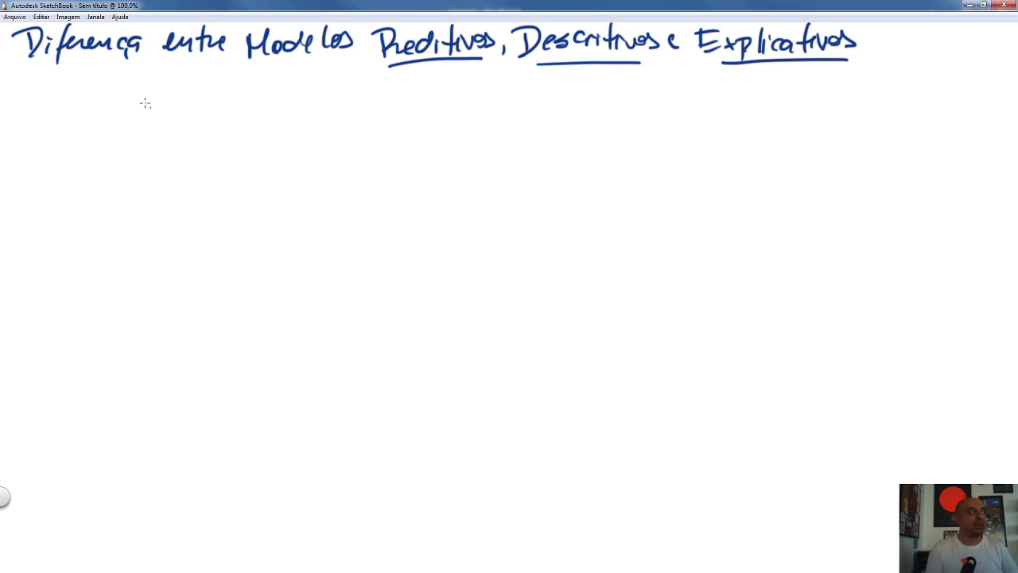
{"action": "mouse_move", "coordinate": [36, 93]}
{"action": "left_mouse_down"}
{"action": "mouse_move", "coordinate": [54, 112]}
{"action": "mouse_move", "coordinate": [82, 101]}
{"action": "mouse_move", "coordinate": [91, 110]}
{"action": "mouse_move", "coordinate": [72, 124]}
{"action": "mouse_move", "coordinate": [113, 117]}
{"action": "left_mouse_up"}
{"action": "left_click", "coordinate": [91, 99]}
{"action": "left_click", "coordinate": [92, 113]}
{"action": "mouse_move", "coordinate": [102, 94]}
{"action": "left_mouse_down"}
{"action": "mouse_move", "coordinate": [151, 114]}
{"action": "mouse_move", "coordinate": [181, 93]}
{"action": "left_mouse_up"}
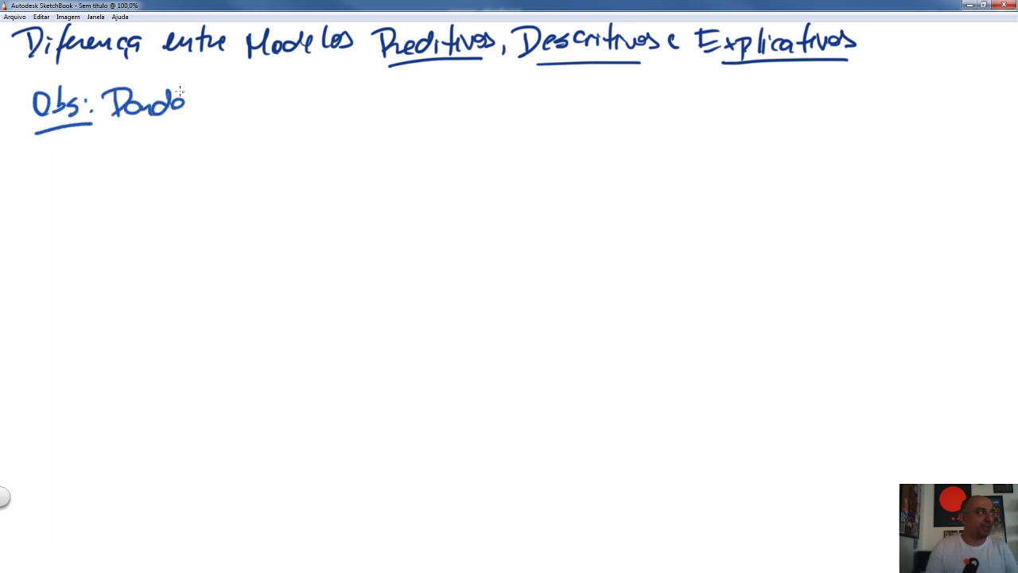
{"action": "key", "text": "e"}
{"action": "mouse_move", "coordinate": [112, 99]}
{"action": "left_mouse_down"}
{"action": "mouse_move", "coordinate": [131, 85]}
{"action": "mouse_move", "coordinate": [138, 99]}
{"action": "mouse_move", "coordinate": [170, 92]}
{"action": "mouse_move", "coordinate": [163, 111]}
{"action": "mouse_move", "coordinate": [104, 86]}
{"action": "mouse_move", "coordinate": [130, 102]}
{"action": "mouse_move", "coordinate": [123, 108]}
{"action": "mouse_move", "coordinate": [411, 97]}
{"action": "left_mouse_up"}
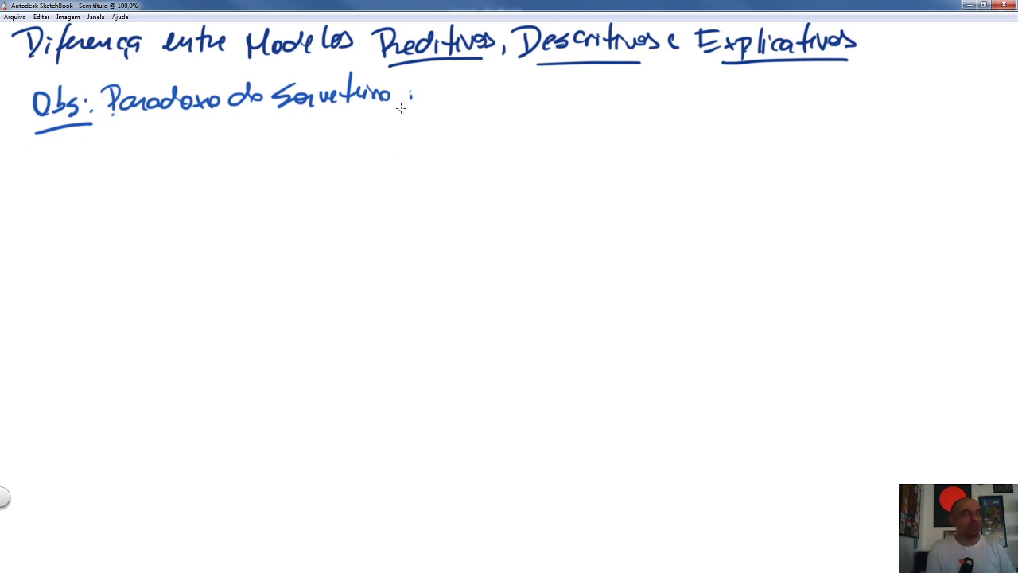
Step: Draw an arrow pointing right after "Paradoxo do Sorveteiro", erasing the first version and redrawing it more cleanly
{"action": "mouse_move", "coordinate": [408, 96]}
{"action": "left_mouse_down"}
{"action": "mouse_move", "coordinate": [446, 96]}
{"action": "mouse_move", "coordinate": [436, 102]}
{"action": "left_mouse_up"}
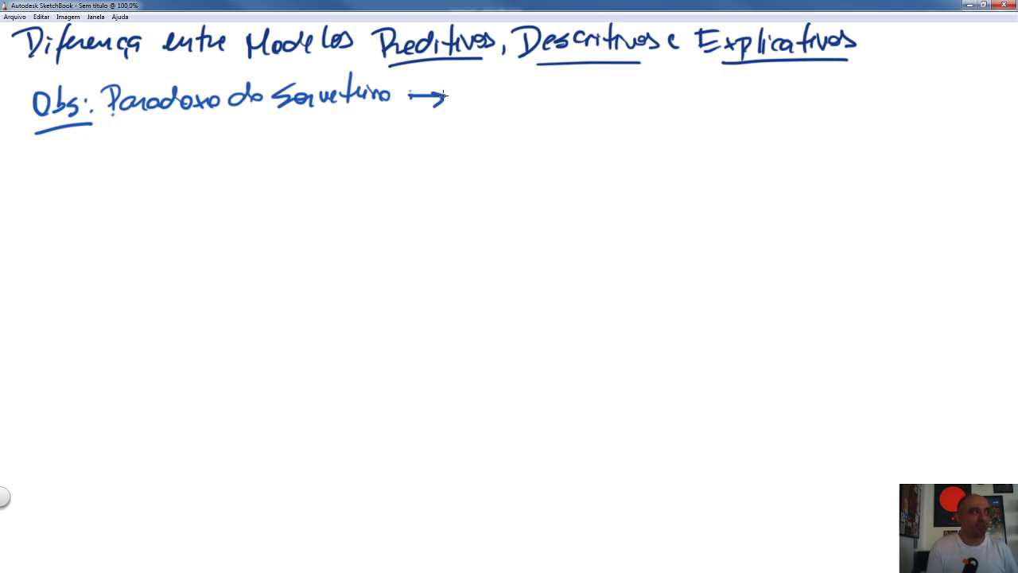
{"action": "mouse_move", "coordinate": [444, 96]}
{"action": "left_mouse_down"}
{"action": "mouse_move", "coordinate": [411, 94]}
{"action": "mouse_move", "coordinate": [442, 101]}
{"action": "left_mouse_up"}
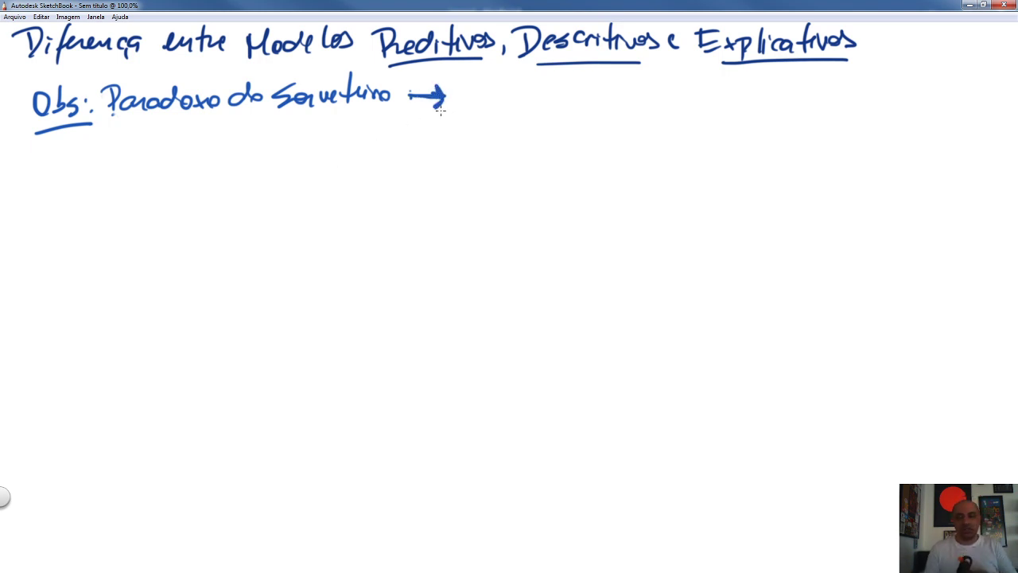
{"action": "left_click_drag", "start_coordinate": [411, 109], "coordinate": [432, 101]}
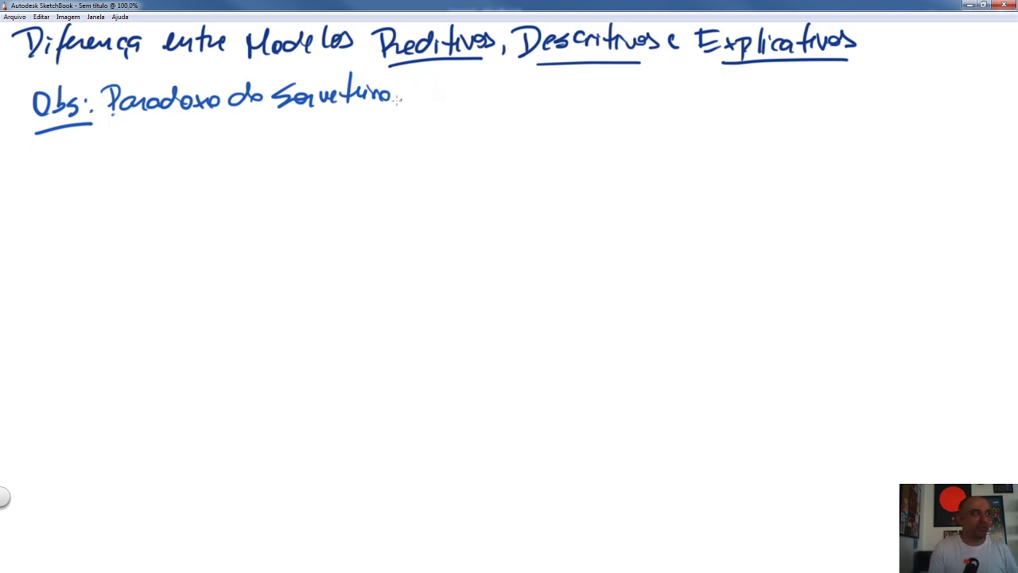
{"action": "mouse_move", "coordinate": [402, 96]}
{"action": "left_mouse_down"}
{"action": "mouse_move", "coordinate": [438, 84]}
{"action": "mouse_move", "coordinate": [454, 90]}
{"action": "left_mouse_up"}
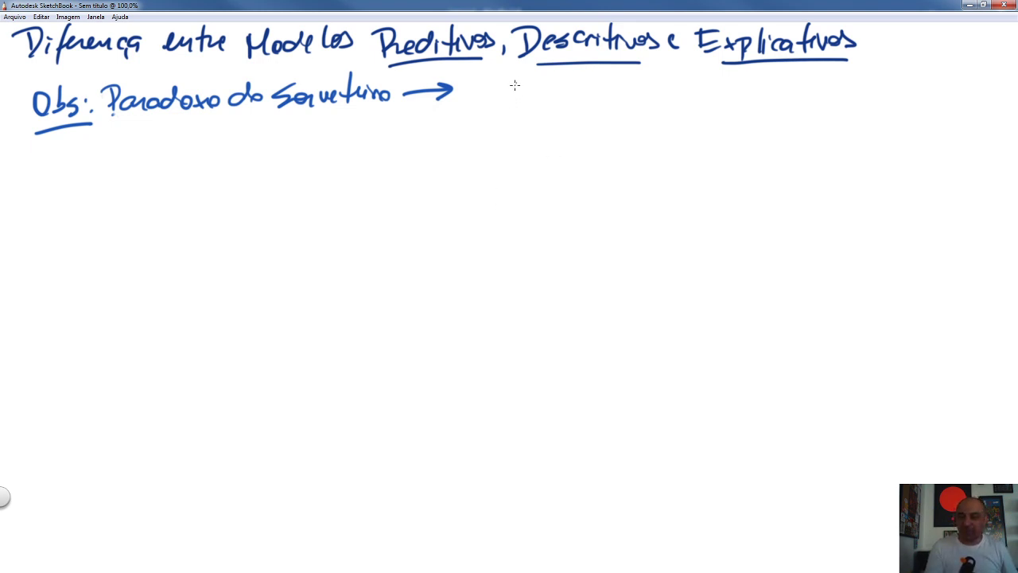
Step: Handwrite the table headings "Sorvetes", "Temp" and "Afogamento" after the arrow, separated by two vertical divider lines
{"action": "mouse_move", "coordinate": [505, 75]}
{"action": "left_mouse_down"}
{"action": "mouse_move", "coordinate": [509, 94]}
{"action": "mouse_move", "coordinate": [577, 81]}
{"action": "mouse_move", "coordinate": [582, 91]}
{"action": "left_mouse_up"}
{"action": "left_click_drag", "start_coordinate": [529, 116], "coordinate": [545, 113]}
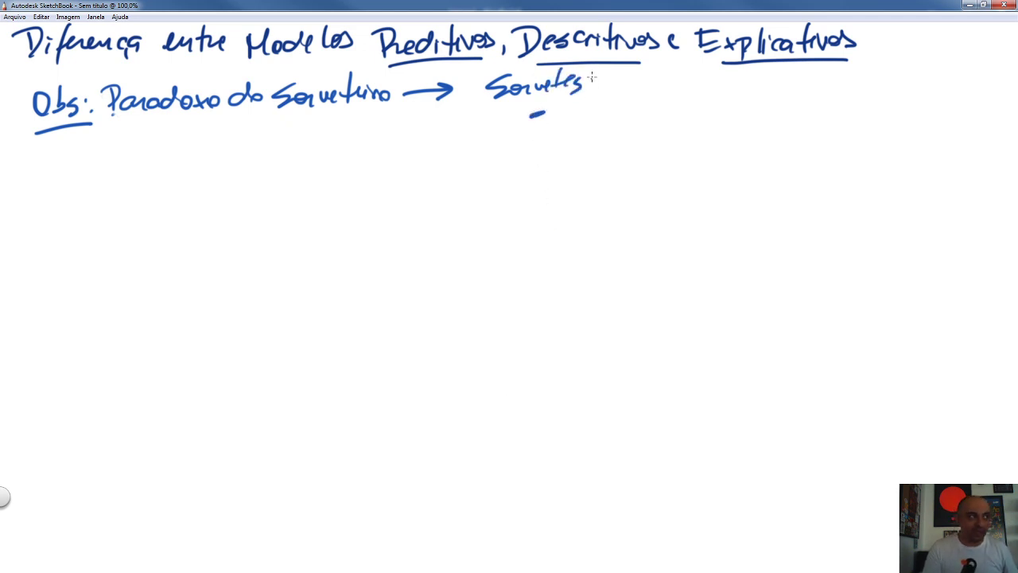
{"action": "left_click_drag", "start_coordinate": [592, 74], "coordinate": [592, 166]}
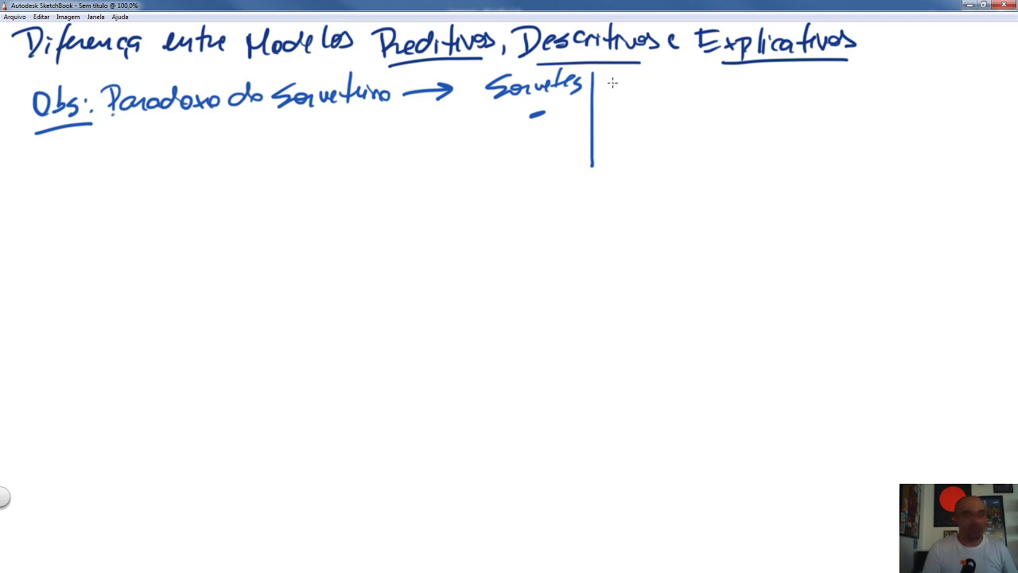
{"action": "mouse_move", "coordinate": [606, 73]}
{"action": "left_mouse_down"}
{"action": "mouse_move", "coordinate": [606, 94]}
{"action": "mouse_move", "coordinate": [649, 85]}
{"action": "mouse_move", "coordinate": [622, 110]}
{"action": "mouse_move", "coordinate": [633, 109]}
{"action": "left_mouse_up"}
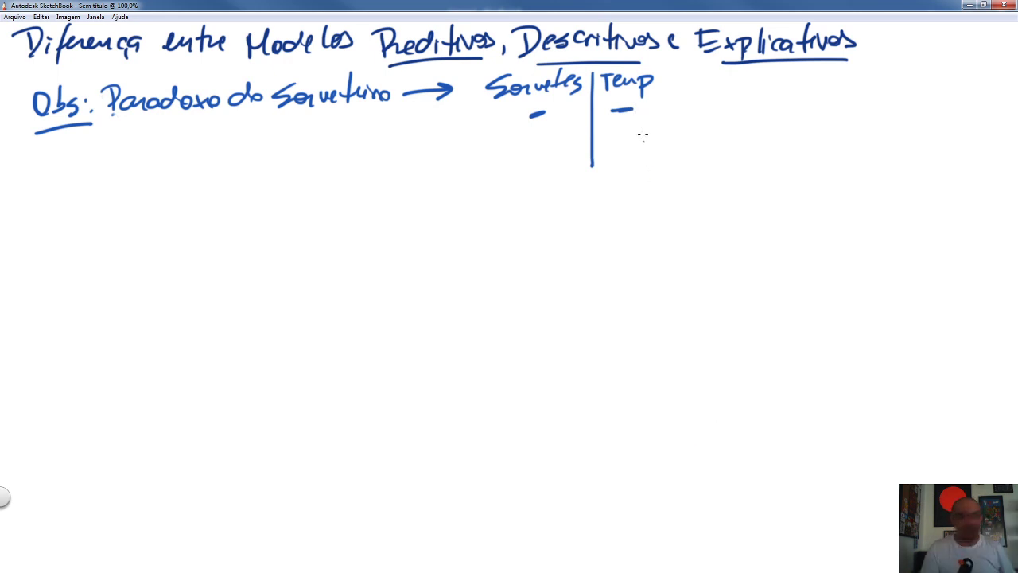
{"action": "left_click_drag", "start_coordinate": [671, 73], "coordinate": [675, 165]}
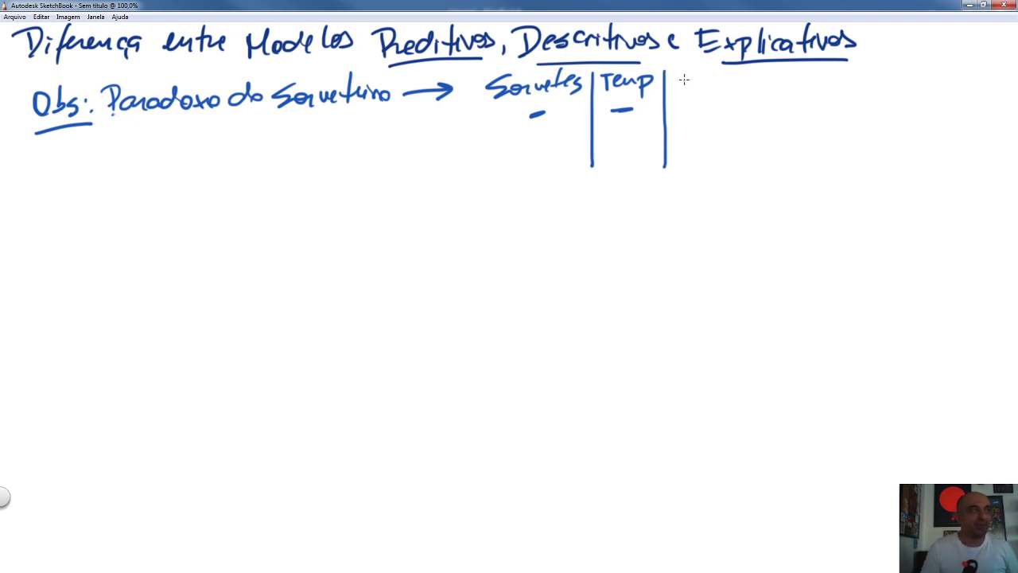
{"action": "left_click_drag", "start_coordinate": [677, 96], "coordinate": [689, 92]}
{"action": "mouse_move", "coordinate": [675, 84]}
{"action": "left_mouse_down"}
{"action": "mouse_move", "coordinate": [763, 81]}
{"action": "mouse_move", "coordinate": [778, 69]}
{"action": "mouse_move", "coordinate": [773, 85]}
{"action": "mouse_move", "coordinate": [801, 83]}
{"action": "left_mouse_up"}
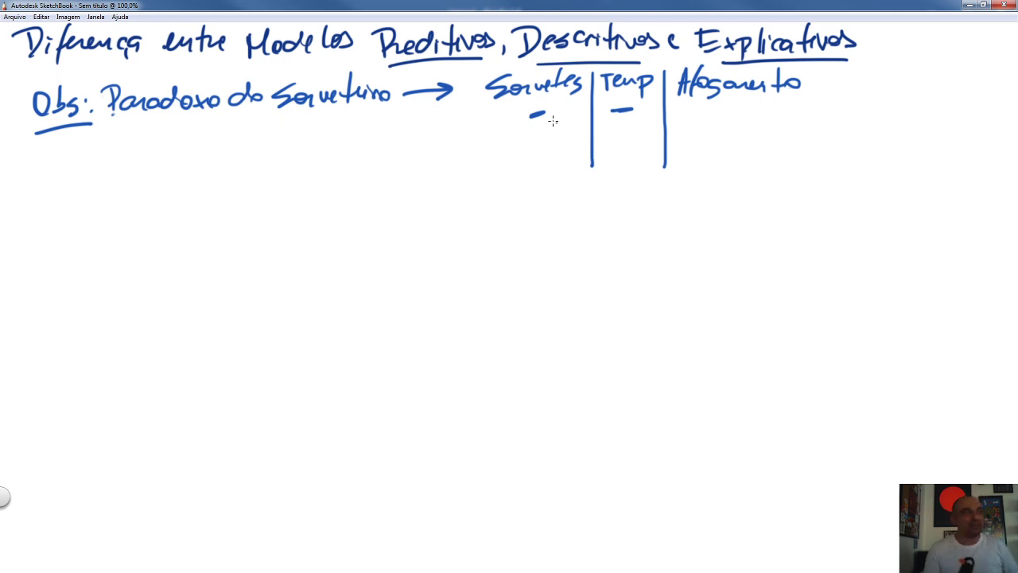
Step: Erase the dashes under the headings and fill the first table row with 10, 37 and 0
{"action": "left_click_drag", "start_coordinate": [531, 114], "coordinate": [541, 111]}
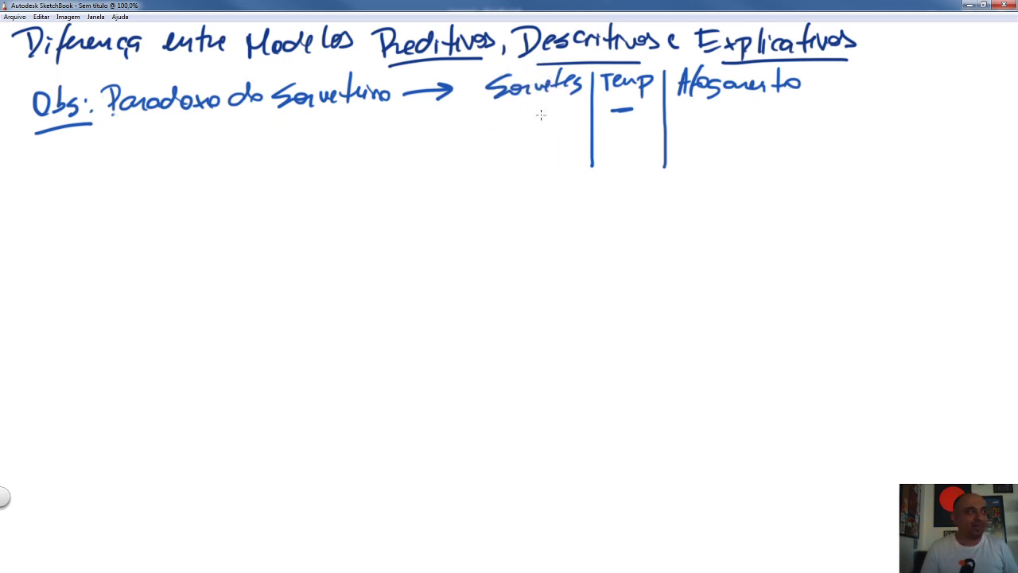
{"action": "left_click_drag", "start_coordinate": [617, 111], "coordinate": [623, 116]}
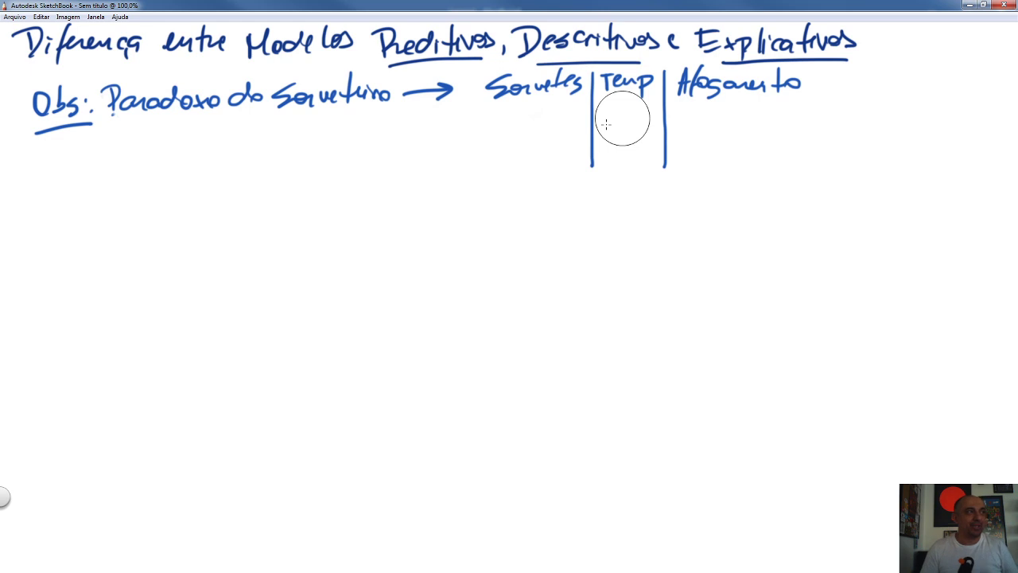
{"action": "left_click_drag", "start_coordinate": [525, 102], "coordinate": [525, 118]}
{"action": "mouse_move", "coordinate": [539, 103]}
{"action": "left_mouse_down"}
{"action": "mouse_move", "coordinate": [531, 113]}
{"action": "mouse_move", "coordinate": [539, 104]}
{"action": "left_mouse_up"}
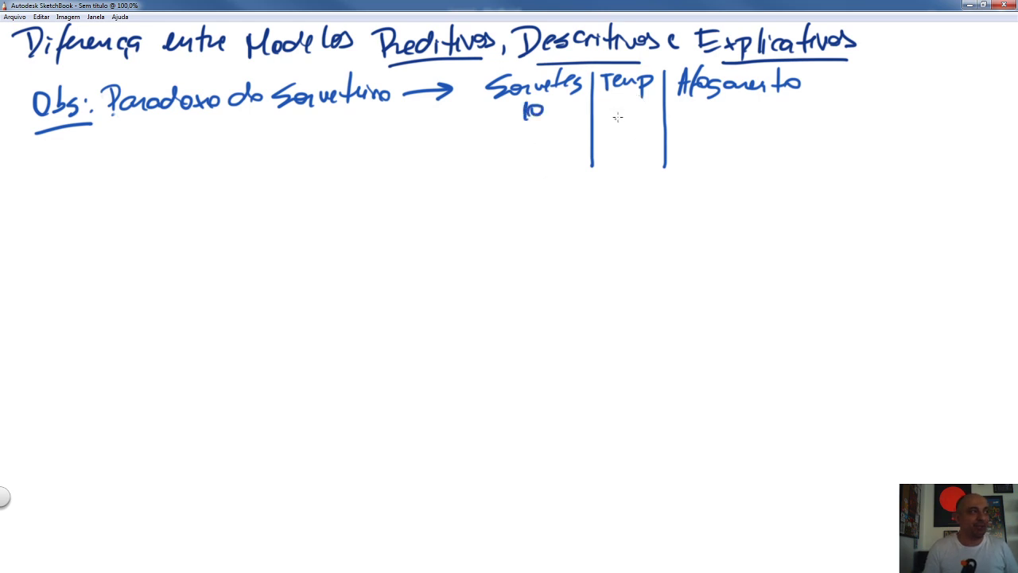
{"action": "mouse_move", "coordinate": [610, 104]}
{"action": "left_mouse_down"}
{"action": "mouse_move", "coordinate": [621, 98]}
{"action": "mouse_move", "coordinate": [618, 118]}
{"action": "mouse_move", "coordinate": [637, 116]}
{"action": "left_mouse_up"}
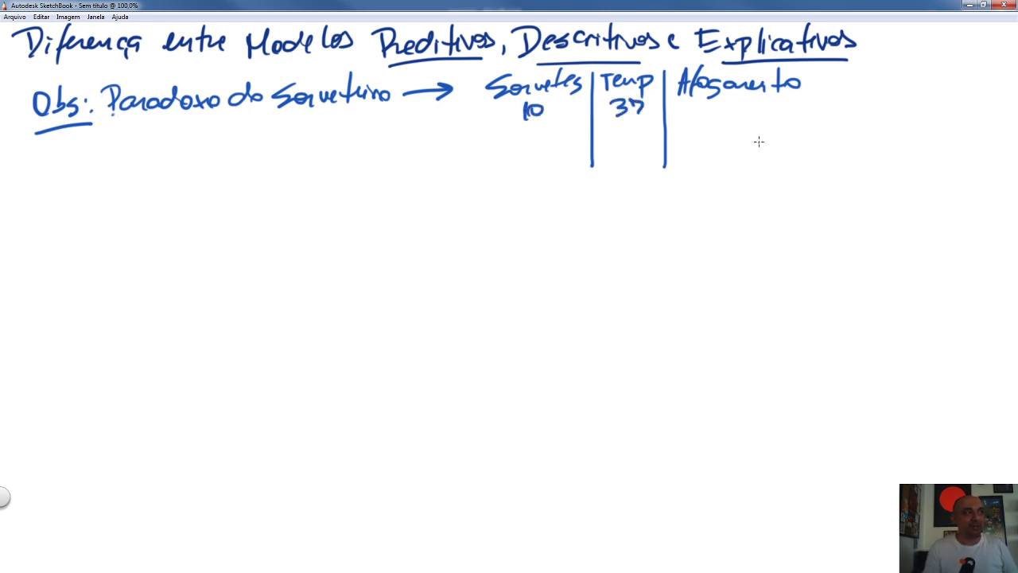
{"action": "left_click_drag", "start_coordinate": [729, 108], "coordinate": [725, 106]}
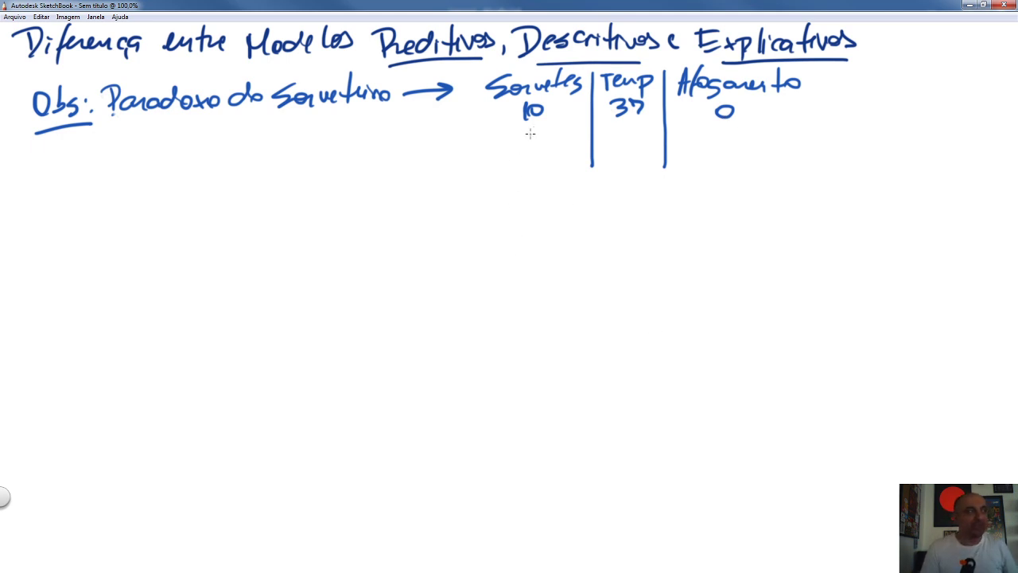
Step: Handwrite the second table row with 5 for Sorvetes, 35 for Temp and 1 for Afogamento
{"action": "mouse_move", "coordinate": [527, 127]}
{"action": "left_mouse_down"}
{"action": "mouse_move", "coordinate": [527, 147]}
{"action": "mouse_move", "coordinate": [538, 125]}
{"action": "left_mouse_up"}
{"action": "mouse_move", "coordinate": [608, 134]}
{"action": "left_mouse_down"}
{"action": "mouse_move", "coordinate": [619, 136]}
{"action": "mouse_move", "coordinate": [611, 150]}
{"action": "left_mouse_up"}
{"action": "left_click_drag", "start_coordinate": [633, 133], "coordinate": [630, 150]}
{"action": "left_click_drag", "start_coordinate": [632, 134], "coordinate": [643, 132]}
{"action": "left_click", "coordinate": [691, 139]}
{"action": "left_click_drag", "start_coordinate": [724, 129], "coordinate": [729, 147]}
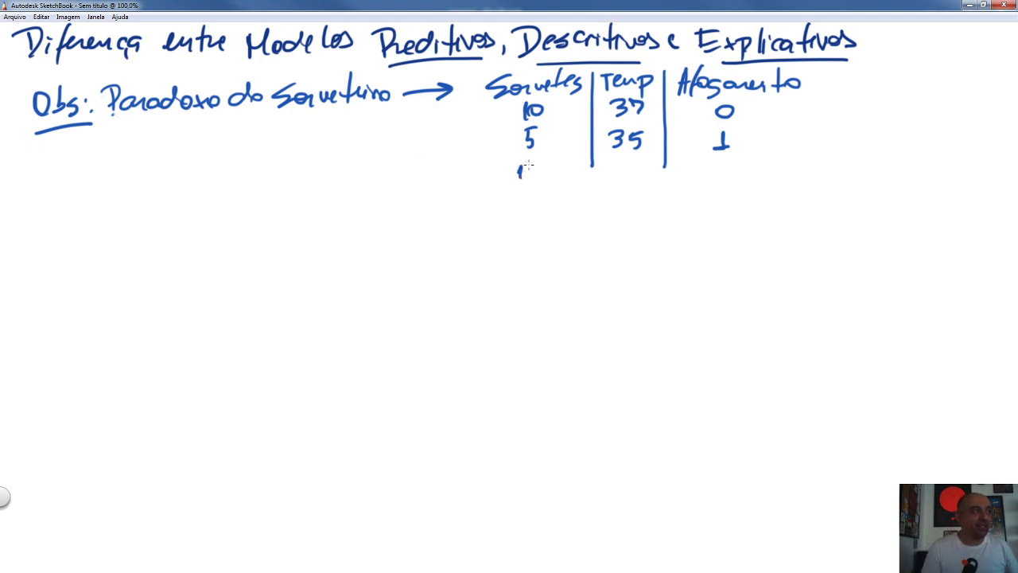
Step: Handwrite the third table row with 15, 39 and 3, extending both dividers and adding continuation dots below the columns
{"action": "left_click_drag", "start_coordinate": [530, 163], "coordinate": [522, 179]}
{"action": "left_click_drag", "start_coordinate": [531, 162], "coordinate": [542, 161]}
{"action": "mouse_move", "coordinate": [608, 167]}
{"action": "left_mouse_down"}
{"action": "mouse_move", "coordinate": [612, 183]}
{"action": "mouse_move", "coordinate": [633, 184]}
{"action": "left_mouse_up"}
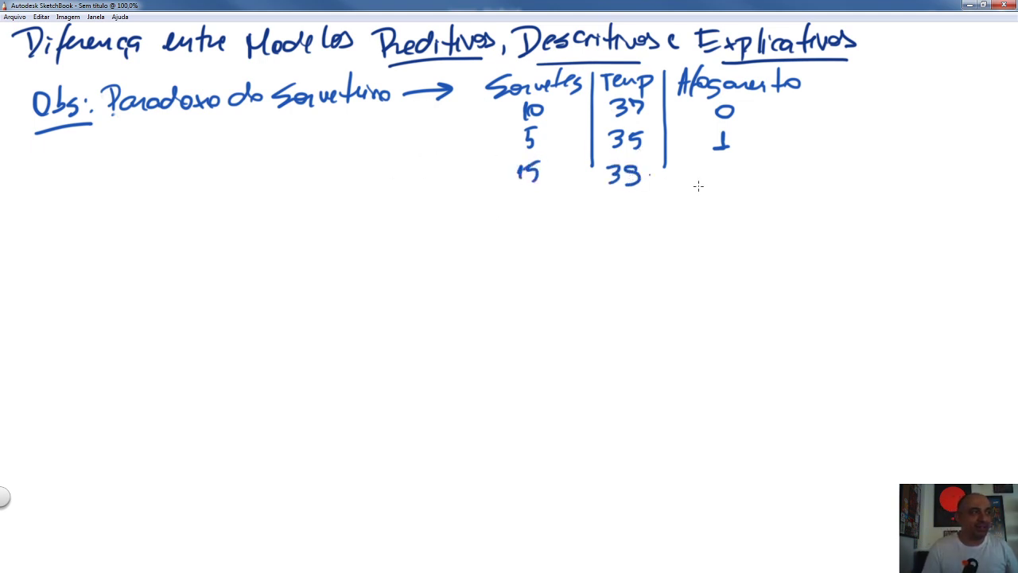
{"action": "left_click_drag", "start_coordinate": [713, 170], "coordinate": [726, 179]}
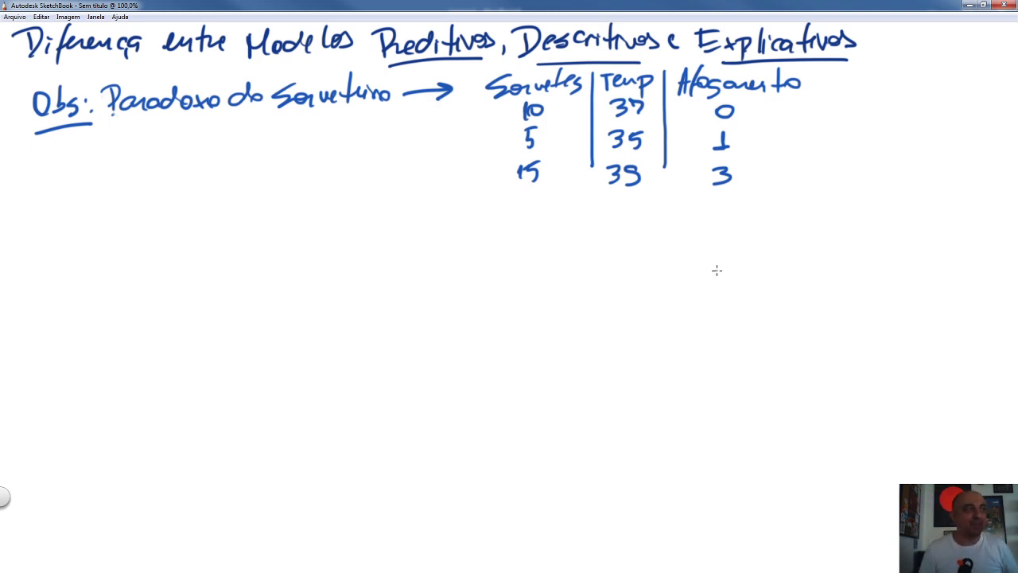
{"action": "left_click_drag", "start_coordinate": [664, 158], "coordinate": [663, 191]}
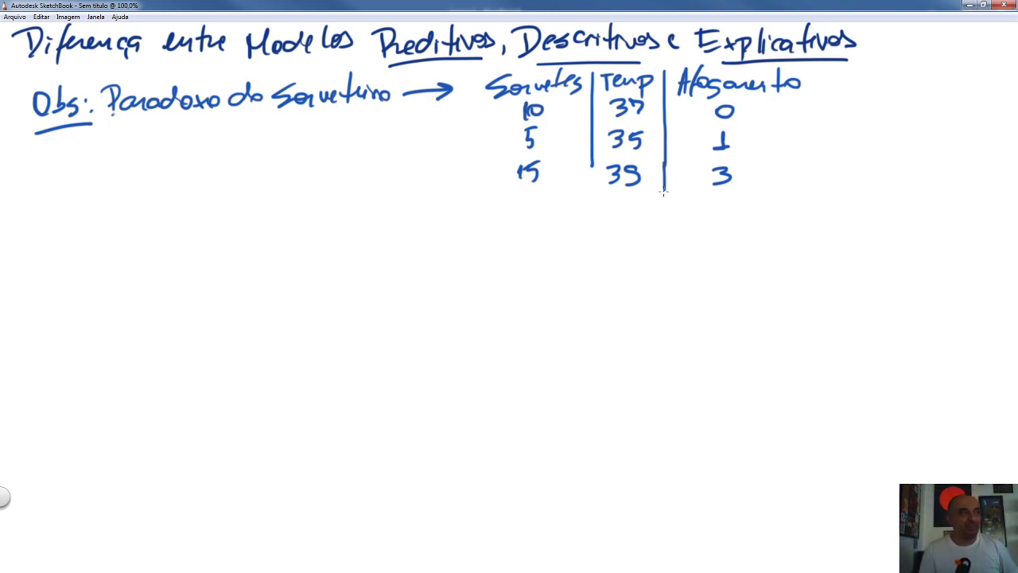
{"action": "left_click_drag", "start_coordinate": [591, 162], "coordinate": [591, 189]}
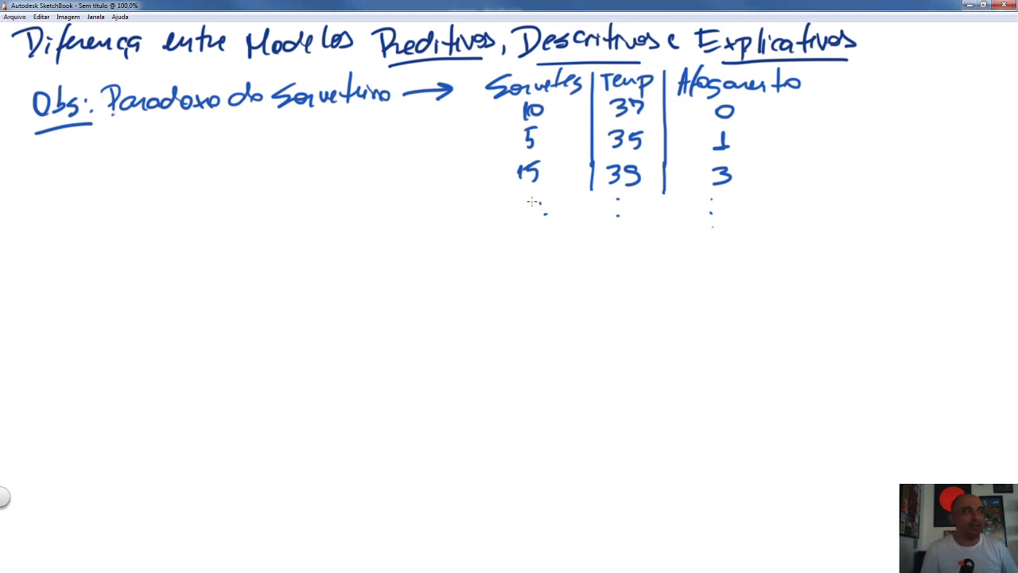
{"action": "mouse_move", "coordinate": [531, 201]}
{"action": "left_mouse_down"}
{"action": "mouse_move", "coordinate": [539, 188]}
{"action": "mouse_move", "coordinate": [538, 236]}
{"action": "mouse_move", "coordinate": [712, 224]}
{"action": "mouse_move", "coordinate": [710, 201]}
{"action": "left_mouse_up"}
Step: Sketch a green scatter plot of Afog against Sorv with a rising fitted line, and annotate it "R~1"
{"action": "mouse_move", "coordinate": [811, 143]}
{"action": "left_mouse_down"}
{"action": "mouse_move", "coordinate": [810, 230]}
{"action": "mouse_move", "coordinate": [910, 226]}
{"action": "left_mouse_up"}
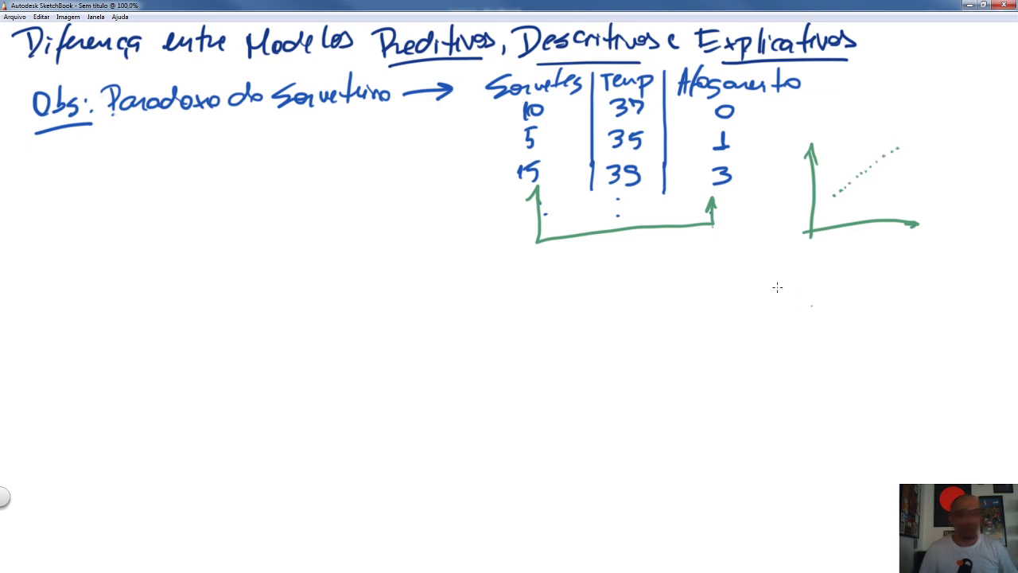
{"action": "left_click_drag", "start_coordinate": [801, 216], "coordinate": [901, 145]}
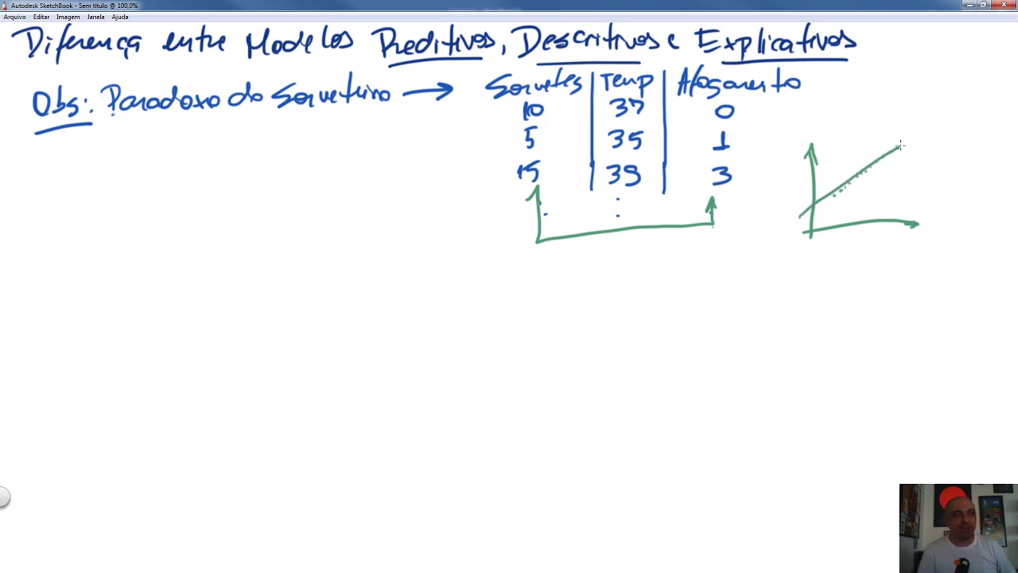
{"action": "mouse_move", "coordinate": [926, 232]}
{"action": "left_mouse_down"}
{"action": "mouse_move", "coordinate": [908, 247]}
{"action": "mouse_move", "coordinate": [935, 241]}
{"action": "mouse_move", "coordinate": [950, 253]}
{"action": "left_mouse_up"}
{"action": "mouse_move", "coordinate": [772, 135]}
{"action": "left_mouse_down"}
{"action": "mouse_move", "coordinate": [768, 150]}
{"action": "mouse_move", "coordinate": [810, 141]}
{"action": "left_mouse_up"}
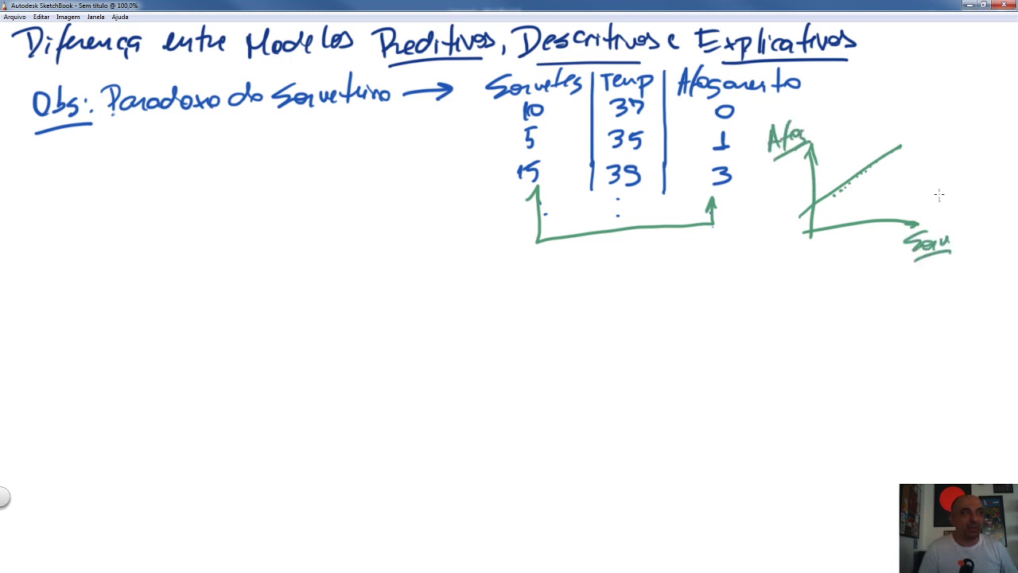
{"action": "mouse_move", "coordinate": [859, 98]}
{"action": "left_mouse_down"}
{"action": "mouse_move", "coordinate": [883, 118]}
{"action": "mouse_move", "coordinate": [924, 116]}
{"action": "left_mouse_up"}
{"action": "left_click_drag", "start_coordinate": [915, 116], "coordinate": [935, 114]}
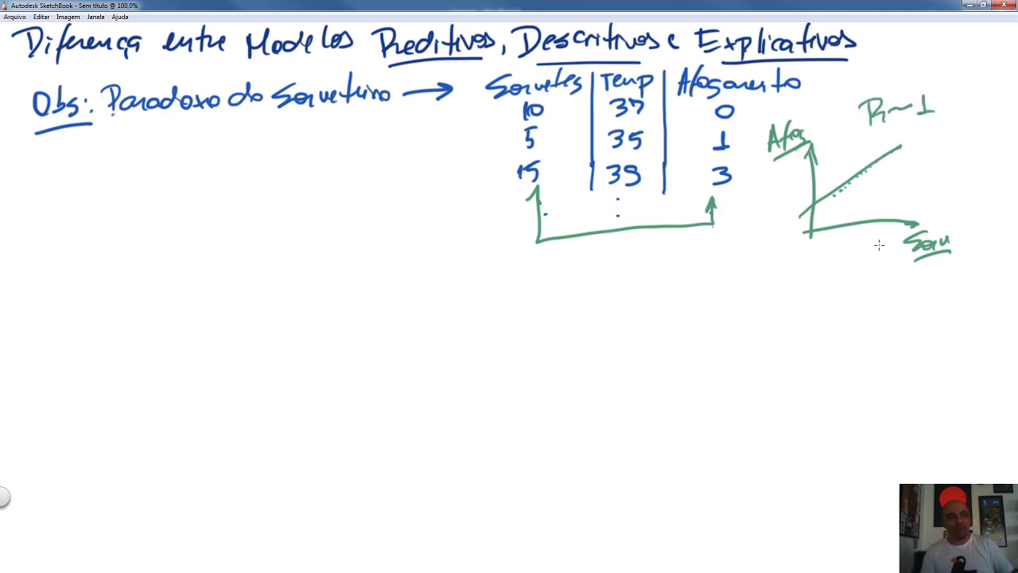
{"action": "key", "text": "e"}
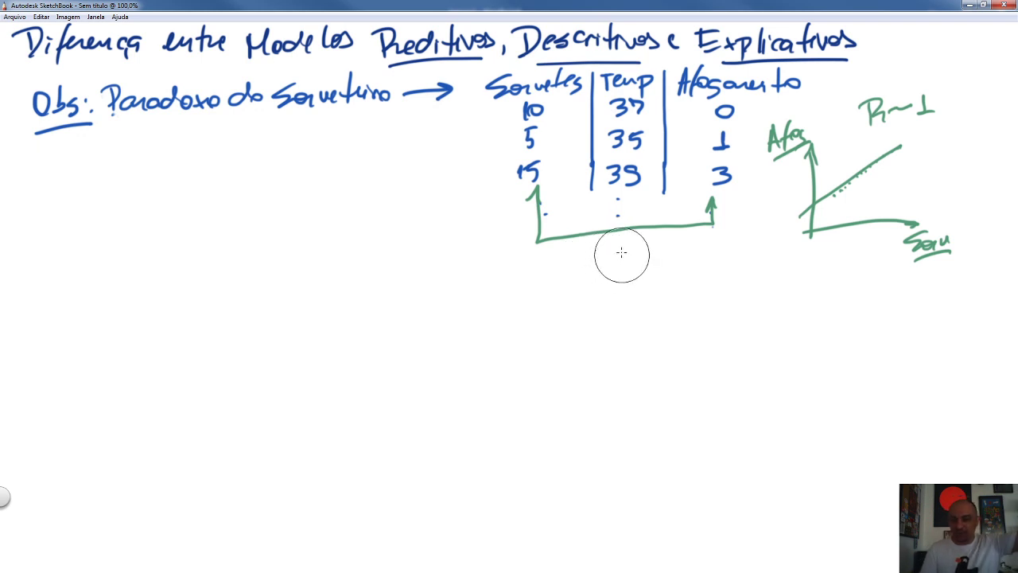
{"action": "left_click_drag", "start_coordinate": [618, 252], "coordinate": [617, 245]}
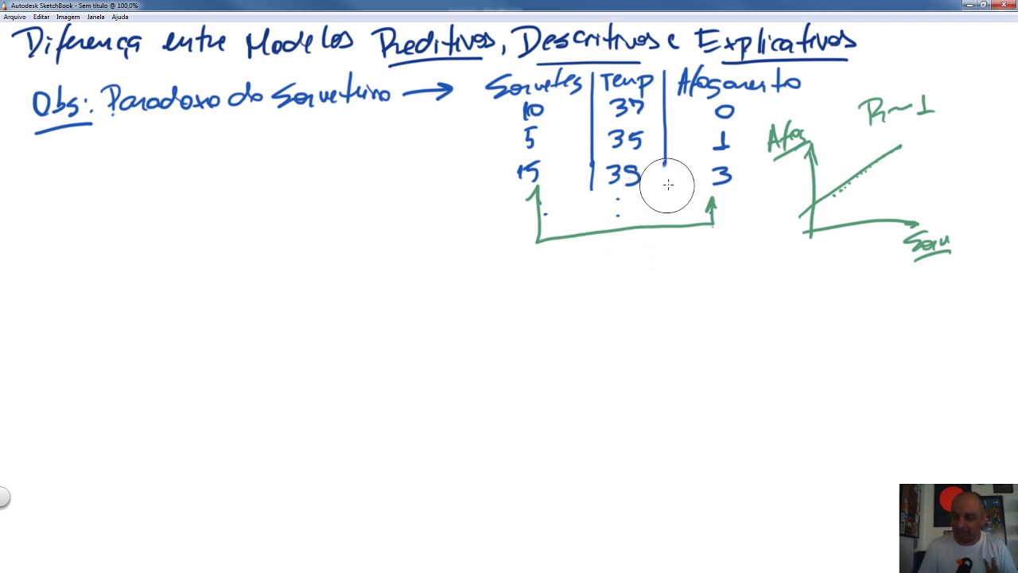
{"action": "left_click_drag", "start_coordinate": [666, 186], "coordinate": [664, 177]}
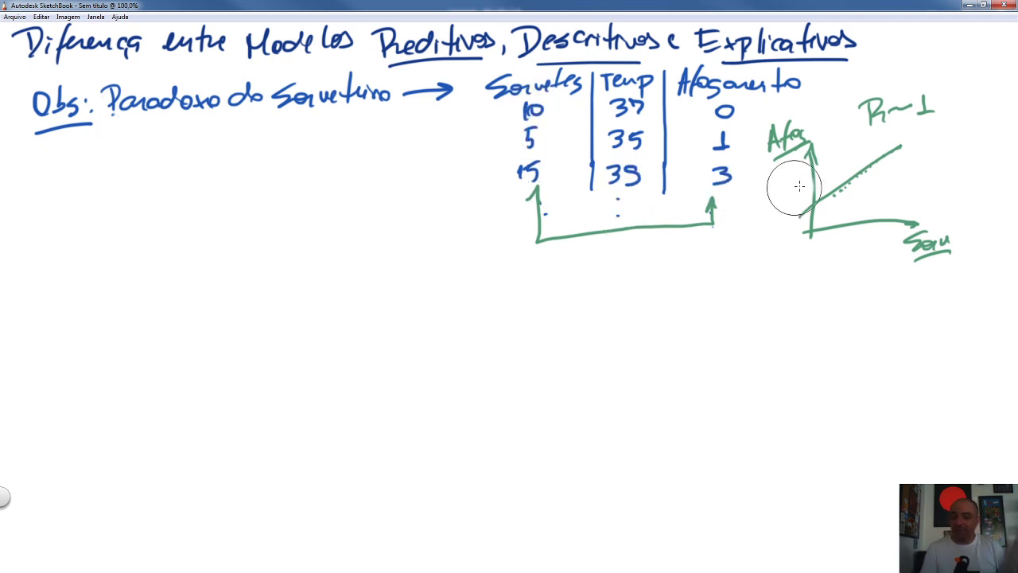
Step: Draw a green check mark beside the fitted line and write an underlined "ok!" next to it
{"action": "mouse_move", "coordinate": [882, 180]}
{"action": "left_mouse_down"}
{"action": "mouse_move", "coordinate": [938, 159]}
{"action": "mouse_move", "coordinate": [898, 152]}
{"action": "mouse_move", "coordinate": [906, 175]}
{"action": "left_mouse_up"}
{"action": "key", "text": "e"}
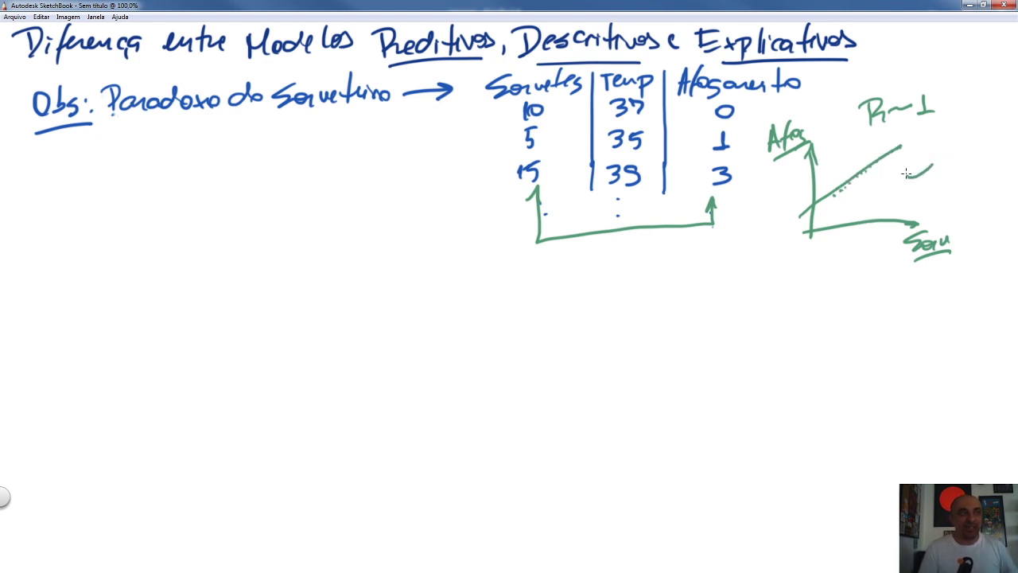
{"action": "left_click_drag", "start_coordinate": [951, 143], "coordinate": [973, 143]}
{"action": "left_click", "coordinate": [973, 147]}
{"action": "left_click_drag", "start_coordinate": [950, 172], "coordinate": [976, 167]}
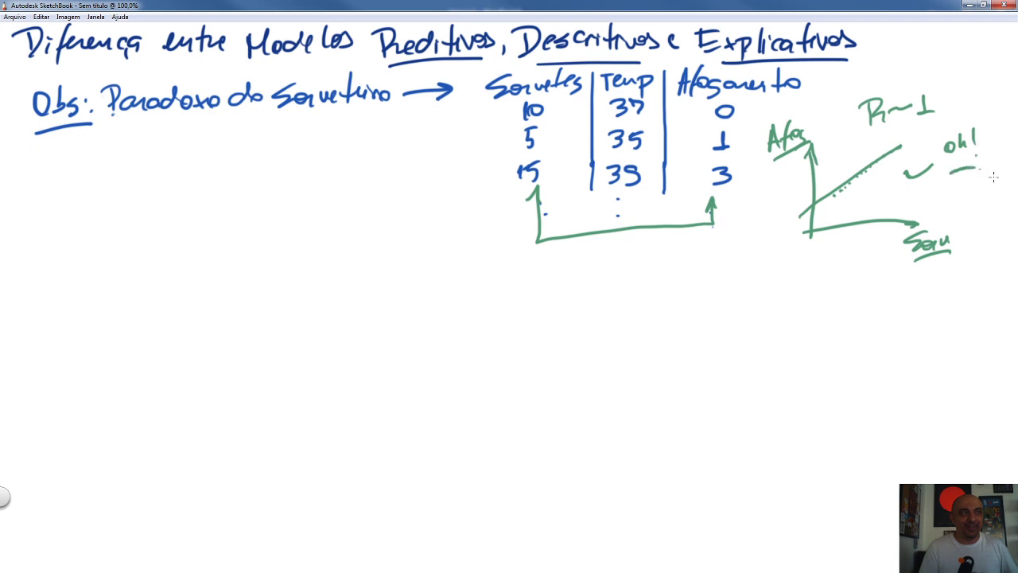
{"action": "key", "text": "e"}
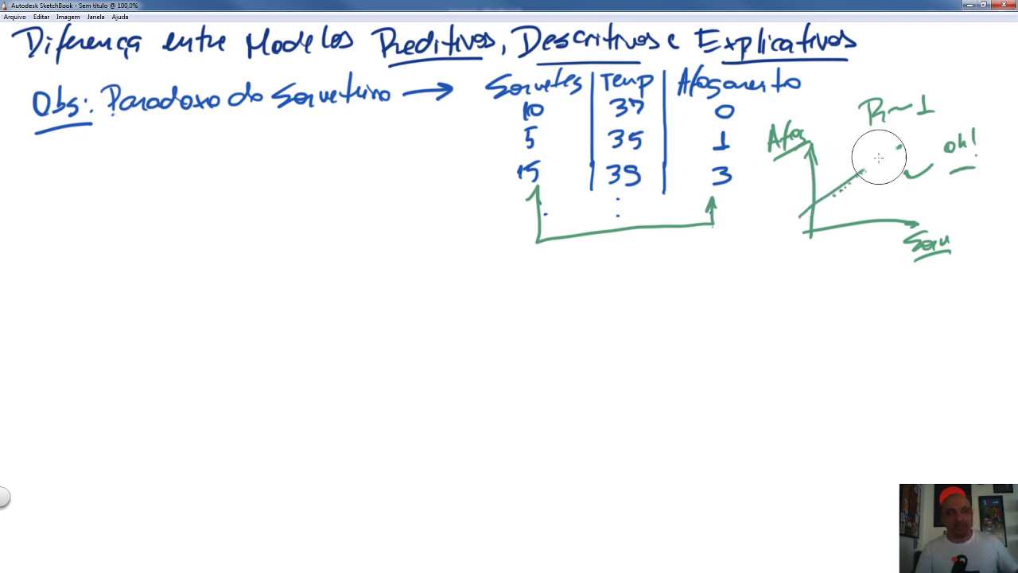
{"action": "left_click_drag", "start_coordinate": [722, 164], "coordinate": [733, 184]}
{"action": "key", "text": "ctrl+z"}
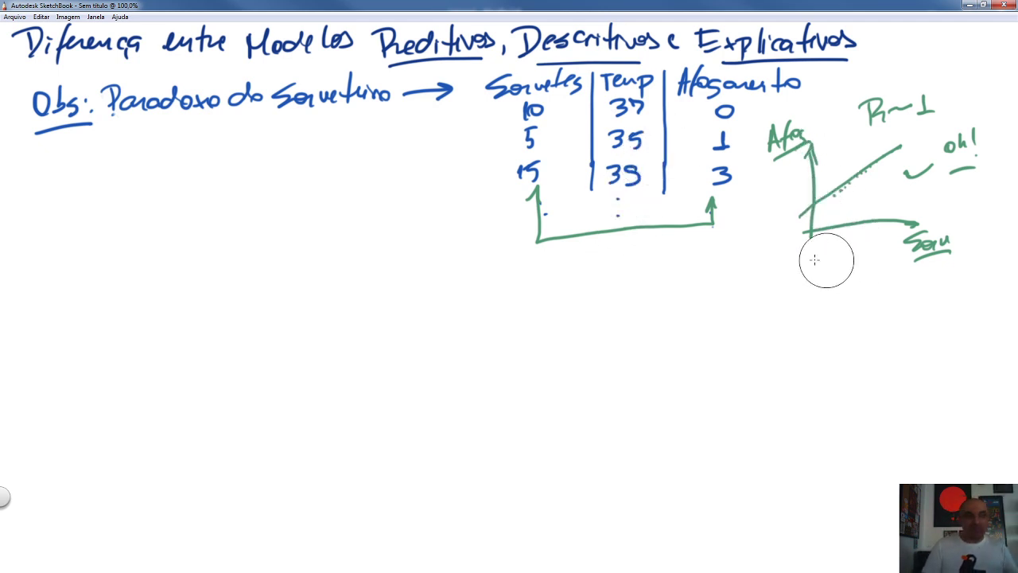
{"action": "left_click_drag", "start_coordinate": [790, 230], "coordinate": [807, 214]}
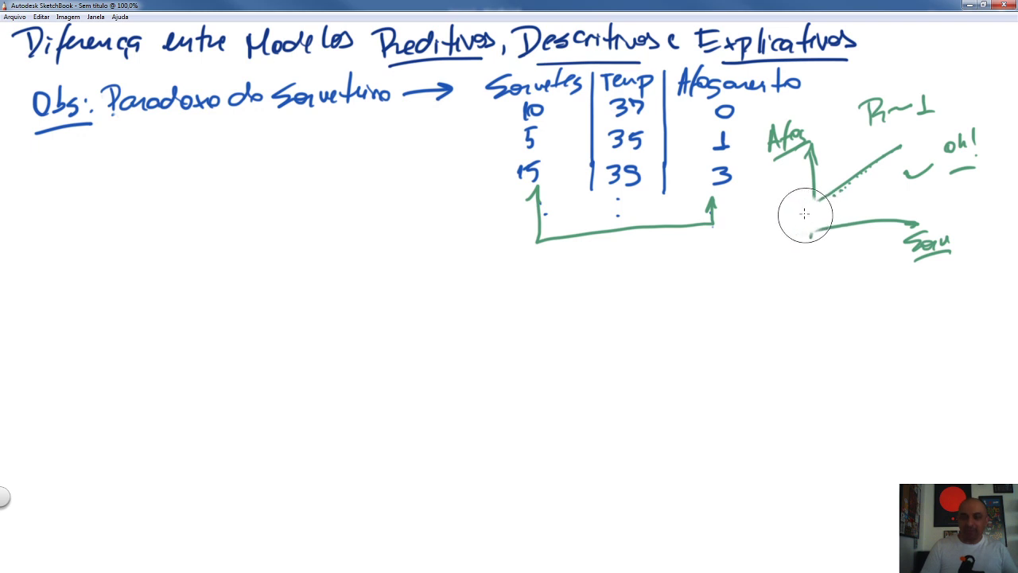
{"action": "key", "text": "ctrl+z"}
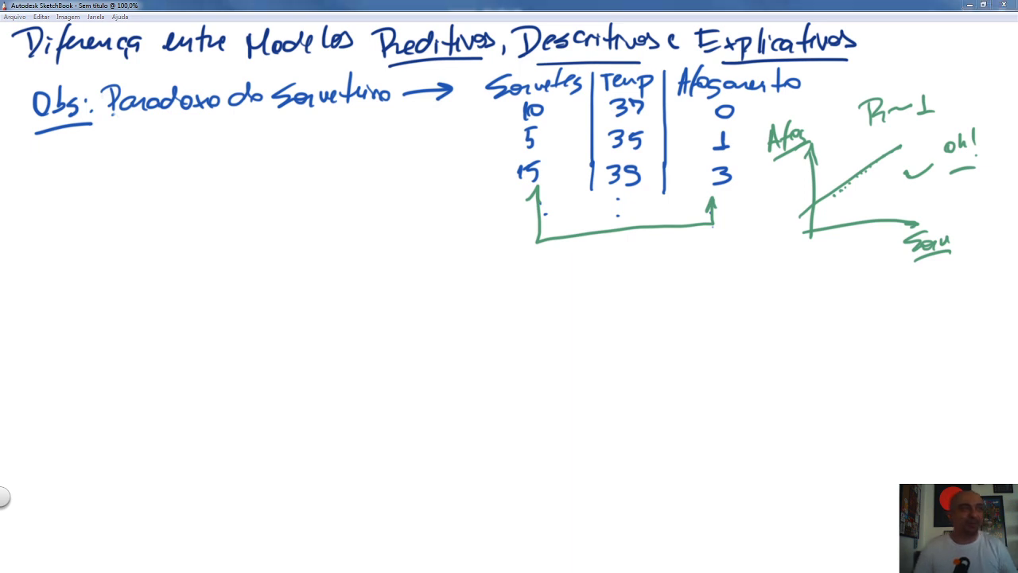
{"action": "left_click", "coordinate": [873, 226]}
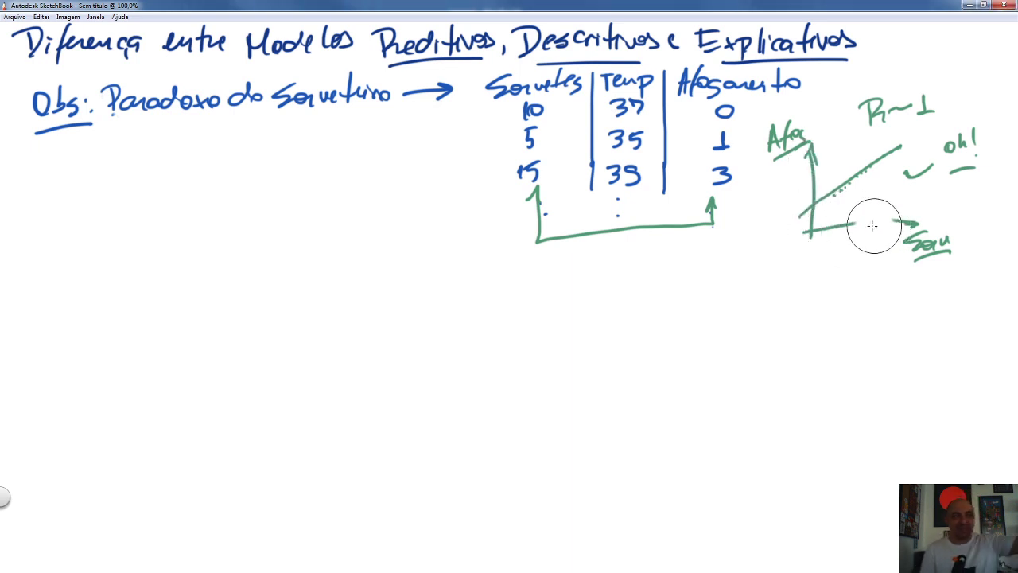
{"action": "key", "text": "ctrl+z"}
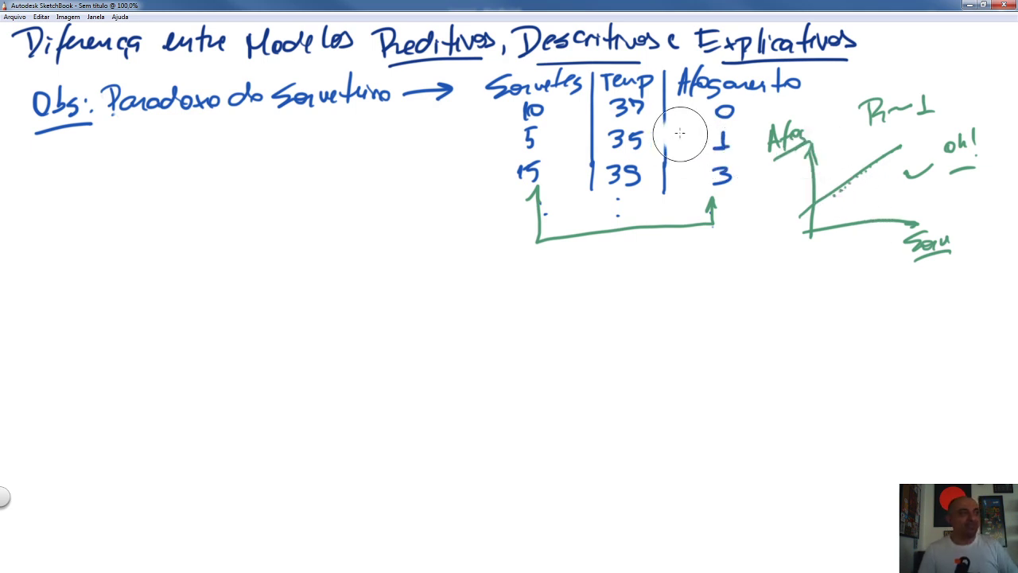
{"action": "left_click_drag", "start_coordinate": [677, 136], "coordinate": [716, 126]}
{"action": "key", "text": "ctrl+z"}
{"action": "mouse_move", "coordinate": [665, 163]}
{"action": "left_mouse_down"}
{"action": "mouse_move", "coordinate": [731, 215]}
{"action": "mouse_move", "coordinate": [719, 212]}
{"action": "left_mouse_up"}
{"action": "key", "text": "ctrl+z"}
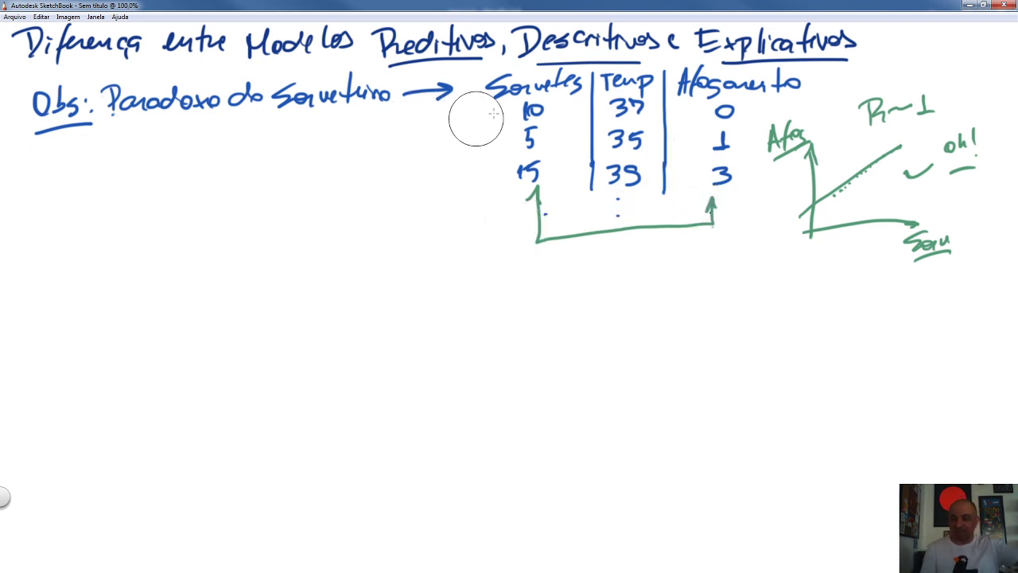
{"action": "mouse_move", "coordinate": [556, 175]}
{"action": "left_mouse_down"}
{"action": "mouse_move", "coordinate": [546, 163]}
{"action": "mouse_move", "coordinate": [552, 140]}
{"action": "left_mouse_up"}
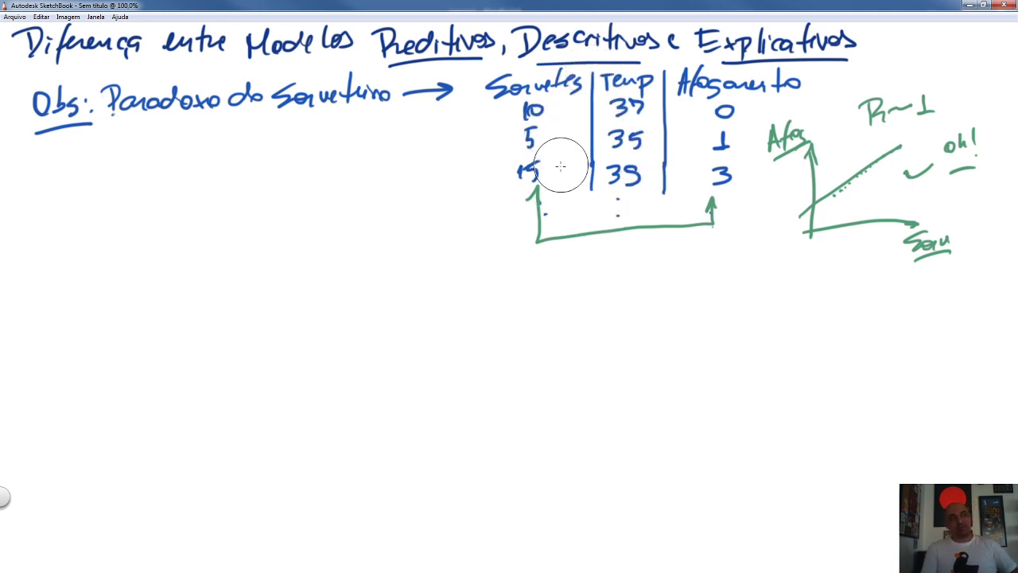
{"action": "left_click_drag", "start_coordinate": [723, 120], "coordinate": [713, 125]}
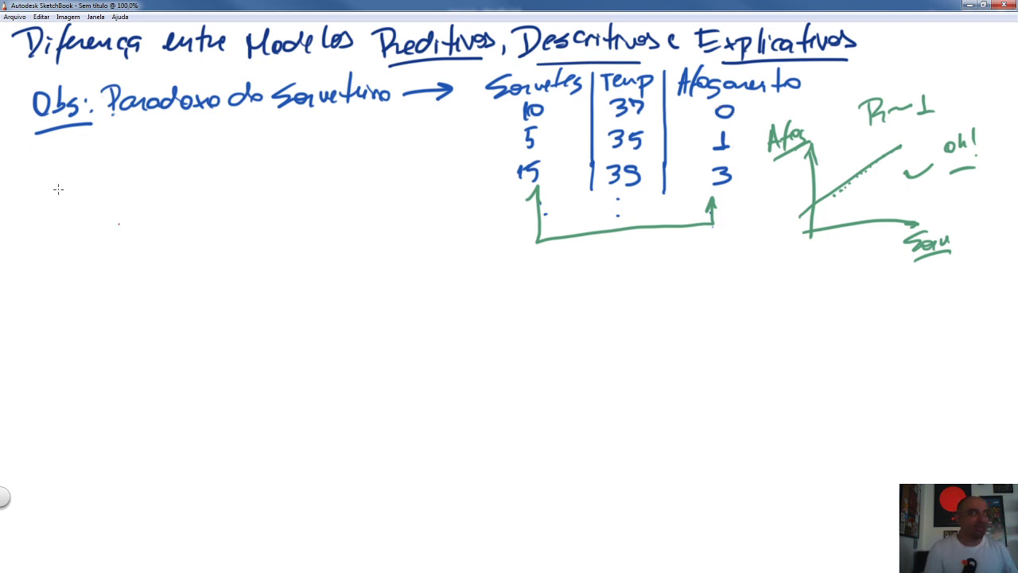
Step: Draw a red arrow below "Paradoxo do Sorveteiro" and handwrite the question "Porque 2 variáveis são correlacionadas?" beside it
{"action": "mouse_move", "coordinate": [114, 124]}
{"action": "left_mouse_down"}
{"action": "mouse_move", "coordinate": [105, 157]}
{"action": "mouse_move", "coordinate": [133, 148]}
{"action": "left_mouse_up"}
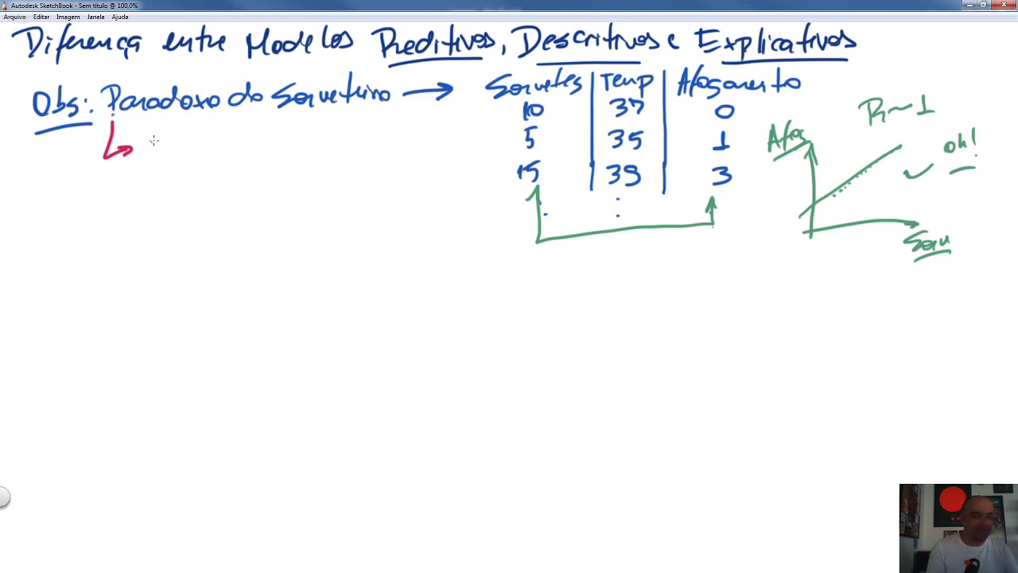
{"action": "mouse_move", "coordinate": [154, 140]}
{"action": "left_mouse_down"}
{"action": "mouse_move", "coordinate": [148, 162]}
{"action": "mouse_move", "coordinate": [211, 145]}
{"action": "mouse_move", "coordinate": [238, 155]}
{"action": "mouse_move", "coordinate": [259, 137]}
{"action": "mouse_move", "coordinate": [363, 146]}
{"action": "mouse_move", "coordinate": [395, 136]}
{"action": "left_mouse_up"}
{"action": "mouse_move", "coordinate": [230, 183]}
{"action": "left_mouse_down"}
{"action": "mouse_move", "coordinate": [350, 169]}
{"action": "mouse_move", "coordinate": [366, 178]}
{"action": "mouse_move", "coordinate": [418, 166]}
{"action": "mouse_move", "coordinate": [409, 178]}
{"action": "mouse_move", "coordinate": [435, 175]}
{"action": "left_mouse_up"}
{"action": "left_click", "coordinate": [438, 182]}
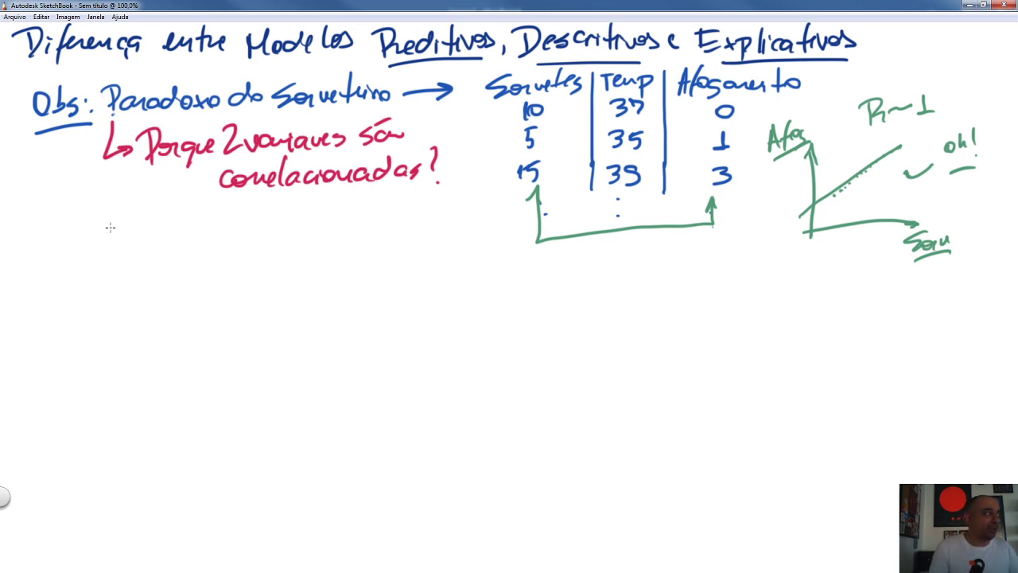
Step: Handwrite the first hypothesis in red below the question: "H1 → Por um vínculo teórico (mecanismo)"
{"action": "left_click_drag", "start_coordinate": [31, 216], "coordinate": [24, 248]}
{"action": "mouse_move", "coordinate": [19, 232]}
{"action": "left_mouse_down"}
{"action": "mouse_move", "coordinate": [41, 214]}
{"action": "mouse_move", "coordinate": [41, 246]}
{"action": "left_mouse_up"}
{"action": "mouse_move", "coordinate": [48, 234]}
{"action": "left_mouse_down"}
{"action": "mouse_move", "coordinate": [51, 250]}
{"action": "mouse_move", "coordinate": [117, 222]}
{"action": "mouse_move", "coordinate": [116, 248]}
{"action": "left_mouse_up"}
{"action": "mouse_move", "coordinate": [111, 215]}
{"action": "left_mouse_down"}
{"action": "mouse_move", "coordinate": [149, 233]}
{"action": "mouse_move", "coordinate": [215, 217]}
{"action": "mouse_move", "coordinate": [224, 230]}
{"action": "mouse_move", "coordinate": [275, 220]}
{"action": "mouse_move", "coordinate": [281, 229]}
{"action": "mouse_move", "coordinate": [325, 212]}
{"action": "mouse_move", "coordinate": [354, 224]}
{"action": "mouse_move", "coordinate": [365, 212]}
{"action": "mouse_move", "coordinate": [371, 224]}
{"action": "mouse_move", "coordinate": [467, 208]}
{"action": "mouse_move", "coordinate": [515, 229]}
{"action": "left_mouse_up"}
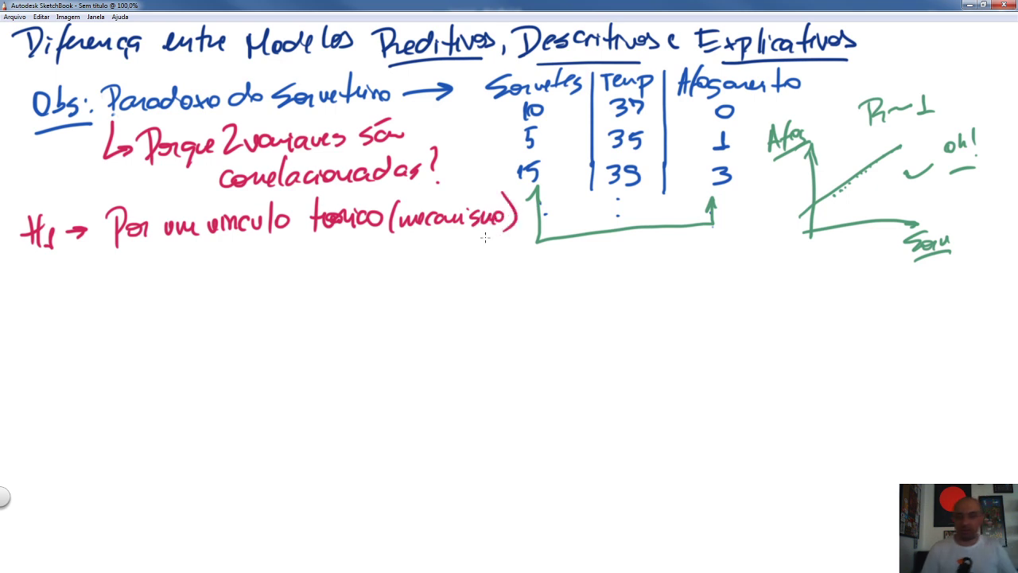
{"action": "key", "text": "e"}
{"action": "mouse_move", "coordinate": [563, 136]}
{"action": "left_mouse_down"}
{"action": "mouse_move", "coordinate": [548, 106]}
{"action": "mouse_move", "coordinate": [552, 118]}
{"action": "mouse_move", "coordinate": [557, 104]}
{"action": "mouse_move", "coordinate": [554, 129]}
{"action": "left_mouse_up"}
{"action": "left_click_drag", "start_coordinate": [700, 36], "coordinate": [709, 52]}
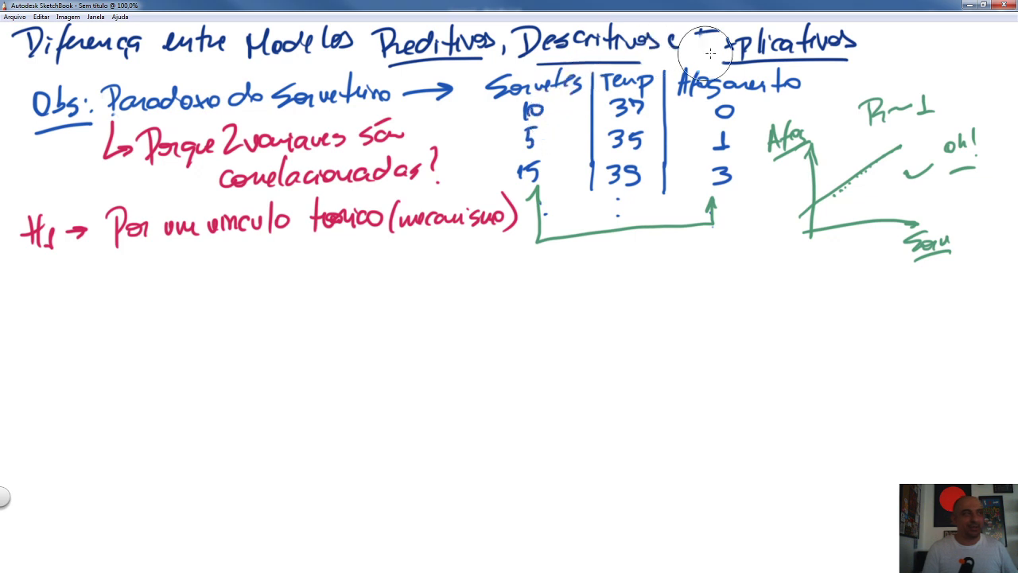
{"action": "key", "text": "ctrl+z"}
{"action": "left_click_drag", "start_coordinate": [745, 100], "coordinate": [734, 103]}
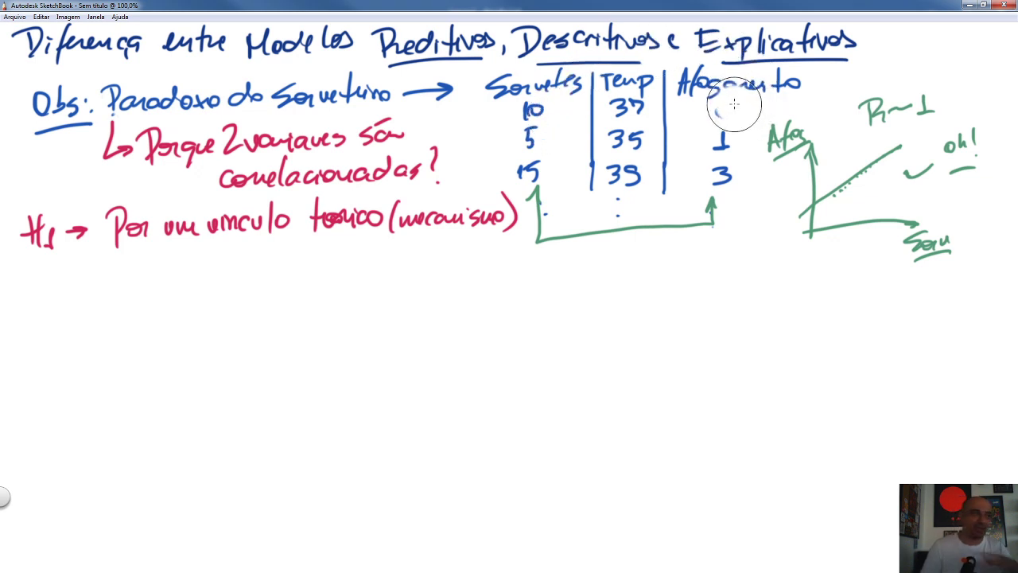
{"action": "key", "text": "ctrl+z"}
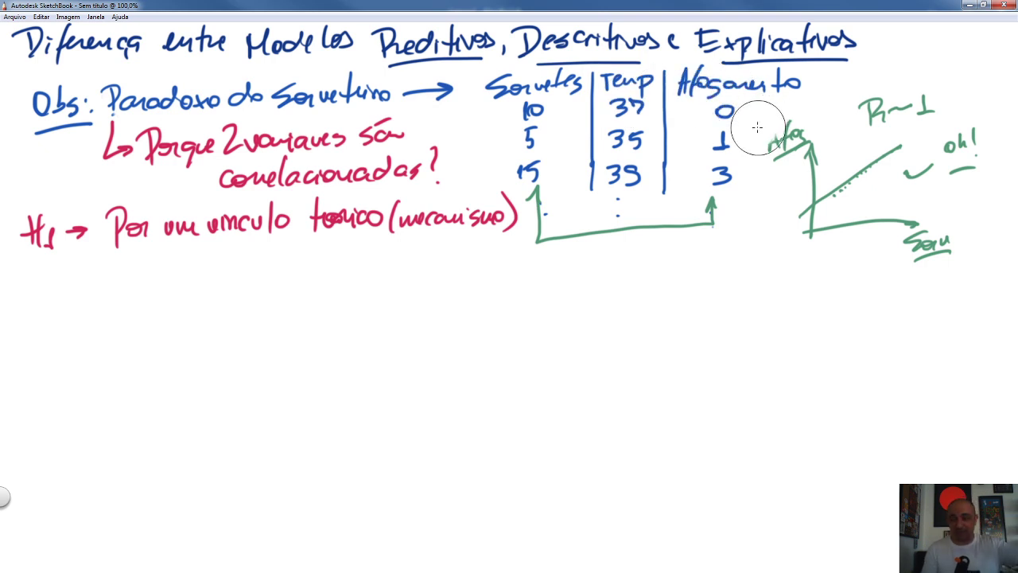
{"action": "left_click_drag", "start_coordinate": [741, 105], "coordinate": [724, 124]}
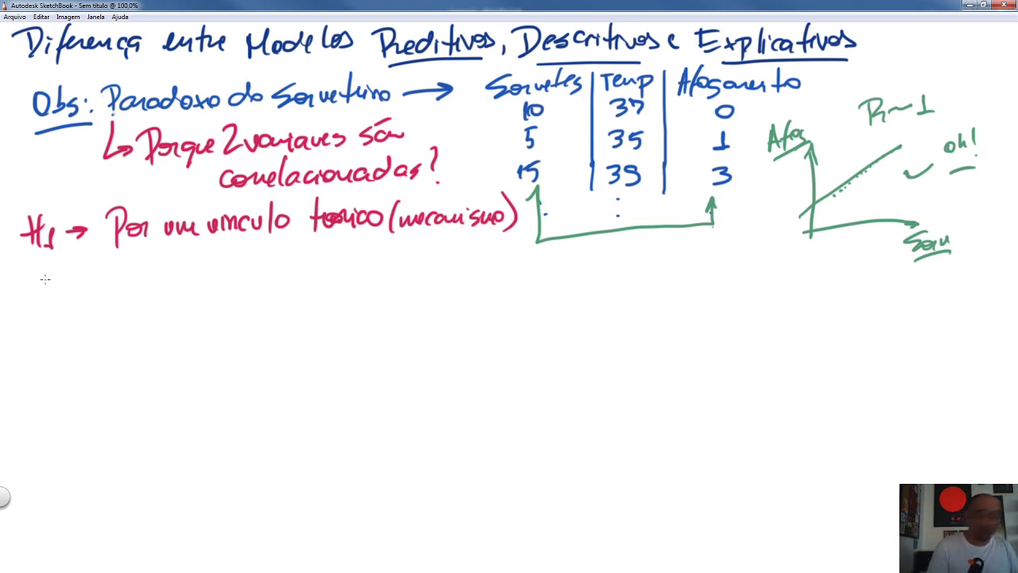
Step: Start the second hypothesis in red below H1 by handwriting "H2 → Porque as variáveis"
{"action": "left_click_drag", "start_coordinate": [30, 265], "coordinate": [28, 297]}
{"action": "mouse_move", "coordinate": [24, 283]}
{"action": "left_mouse_down"}
{"action": "mouse_move", "coordinate": [43, 280]}
{"action": "mouse_move", "coordinate": [40, 297]}
{"action": "left_mouse_up"}
{"action": "left_click_drag", "start_coordinate": [49, 284], "coordinate": [62, 296]}
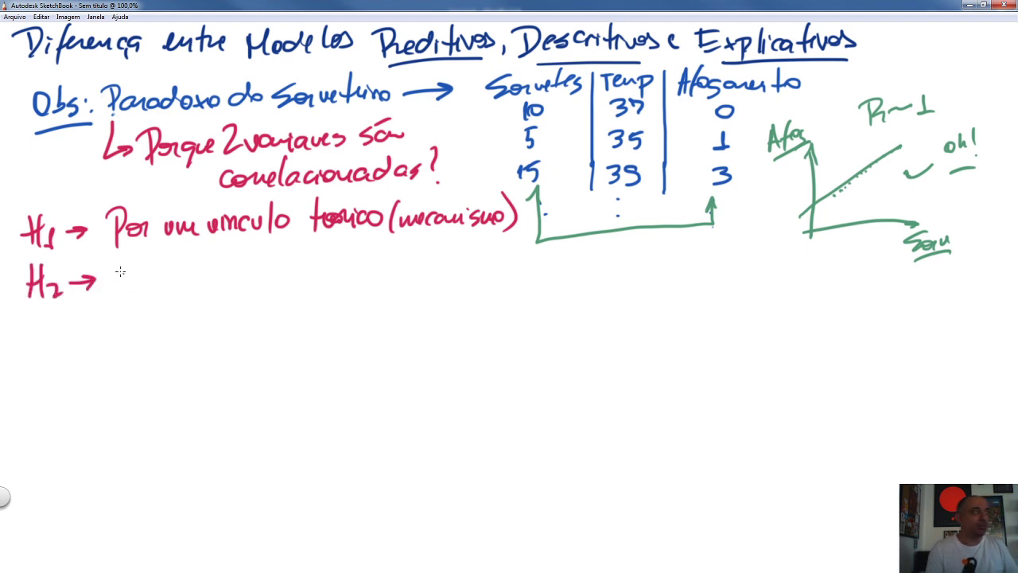
{"action": "mouse_move", "coordinate": [118, 264]}
{"action": "left_mouse_down"}
{"action": "mouse_move", "coordinate": [119, 296]}
{"action": "mouse_move", "coordinate": [131, 271]}
{"action": "mouse_move", "coordinate": [123, 294]}
{"action": "left_mouse_up"}
{"action": "key", "text": "e"}
{"action": "key", "text": "e"}
{"action": "mouse_move", "coordinate": [118, 271]}
{"action": "left_mouse_down"}
{"action": "mouse_move", "coordinate": [128, 287]}
{"action": "mouse_move", "coordinate": [161, 276]}
{"action": "mouse_move", "coordinate": [313, 273]}
{"action": "left_mouse_up"}
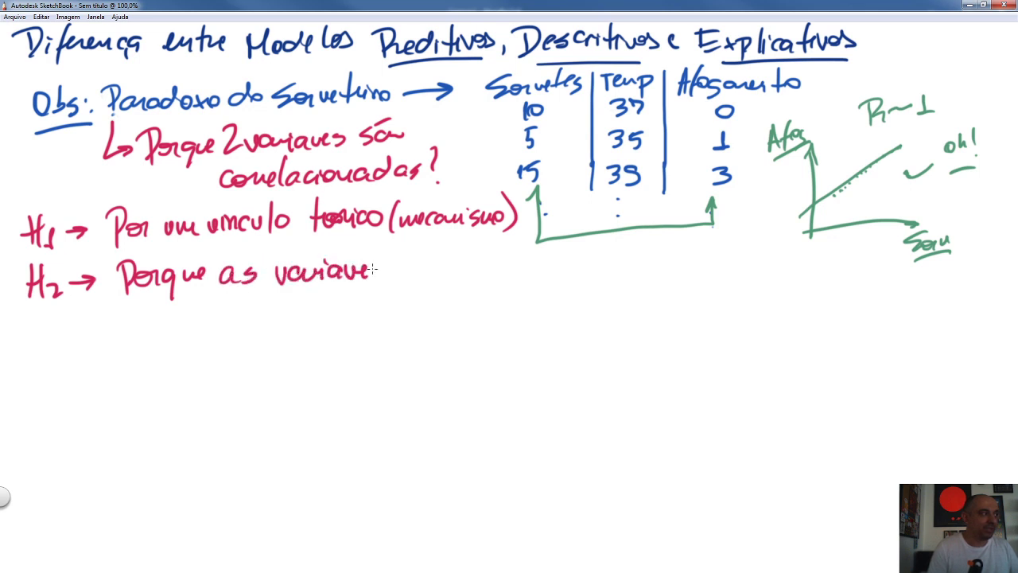
Step: Complete the H2 line with "têm correlação c/ uma 3ª variável" and underline the word "variável"
{"action": "mouse_move", "coordinate": [388, 264]}
{"action": "left_mouse_down"}
{"action": "mouse_move", "coordinate": [385, 277]}
{"action": "mouse_move", "coordinate": [408, 282]}
{"action": "mouse_move", "coordinate": [420, 264]}
{"action": "left_mouse_up"}
{"action": "mouse_move", "coordinate": [418, 272]}
{"action": "left_mouse_down"}
{"action": "mouse_move", "coordinate": [463, 279]}
{"action": "mouse_move", "coordinate": [520, 263]}
{"action": "mouse_move", "coordinate": [588, 268]}
{"action": "mouse_move", "coordinate": [572, 256]}
{"action": "mouse_move", "coordinate": [625, 272]}
{"action": "left_mouse_up"}
{"action": "mouse_move", "coordinate": [641, 245]}
{"action": "left_mouse_down"}
{"action": "mouse_move", "coordinate": [636, 272]}
{"action": "mouse_move", "coordinate": [729, 263]}
{"action": "mouse_move", "coordinate": [721, 274]}
{"action": "left_mouse_up"}
{"action": "left_click_drag", "start_coordinate": [748, 251], "coordinate": [781, 256]}
{"action": "mouse_move", "coordinate": [796, 263]}
{"action": "left_mouse_down"}
{"action": "mouse_move", "coordinate": [802, 271]}
{"action": "mouse_move", "coordinate": [861, 256]}
{"action": "mouse_move", "coordinate": [869, 274]}
{"action": "left_mouse_up"}
{"action": "left_click_drag", "start_coordinate": [740, 297], "coordinate": [869, 277]}
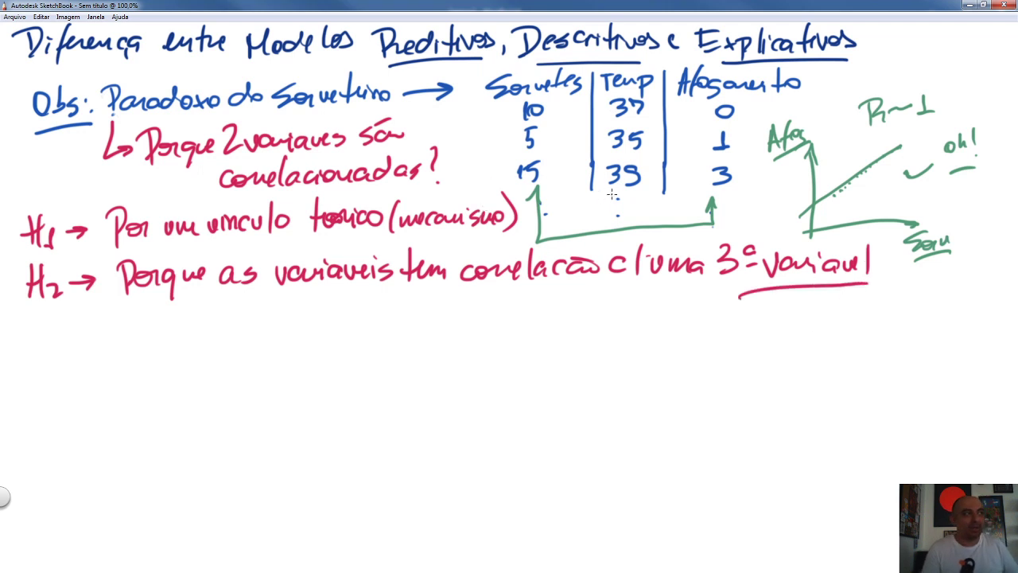
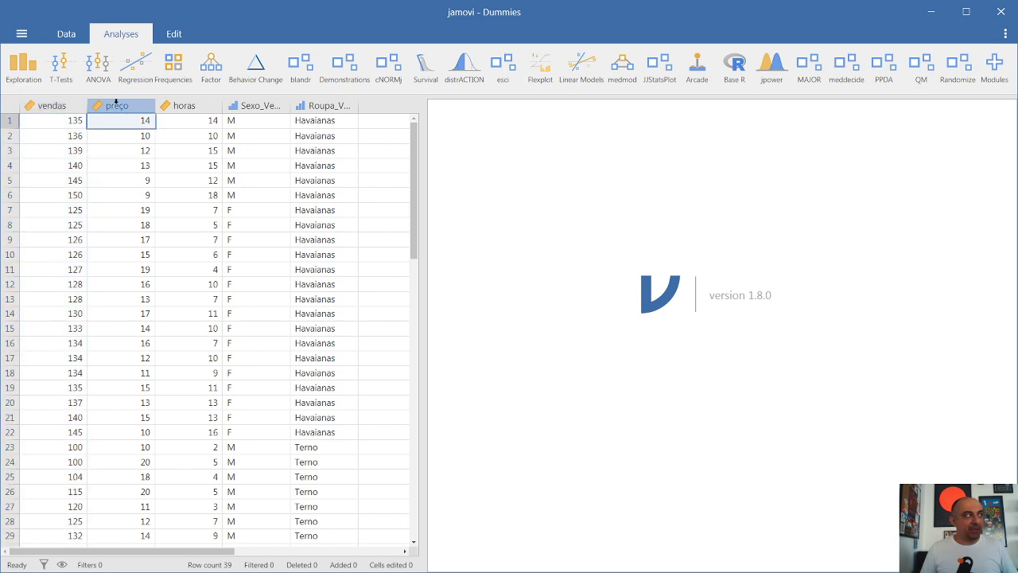
Step: Examine the horas, Sexo_Vendedor, Roupa_Vendedor and vendas columns of the Dummies dataset in jamovi
{"action": "left_click", "coordinate": [186, 104]}
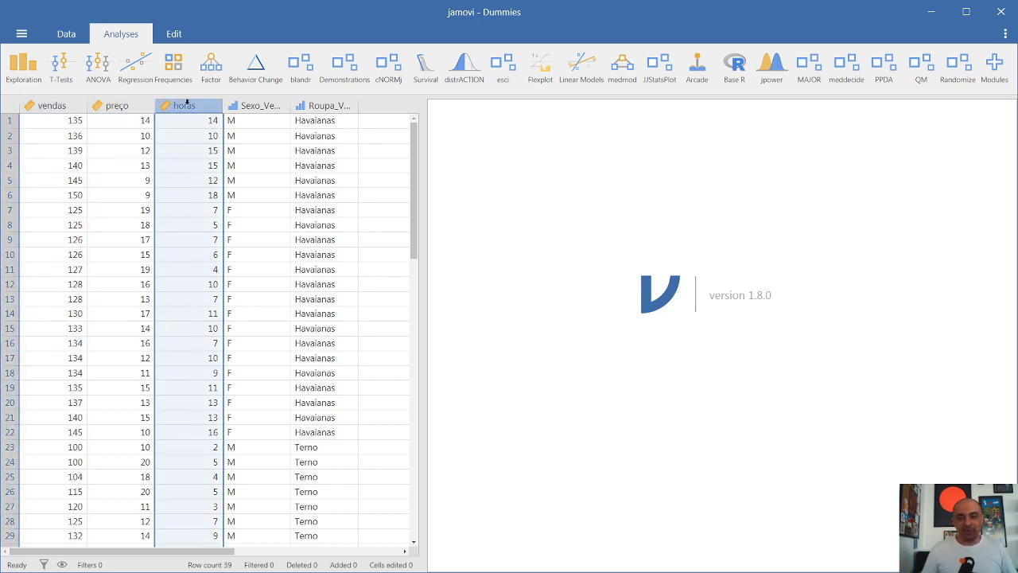
{"action": "left_click", "coordinate": [259, 106]}
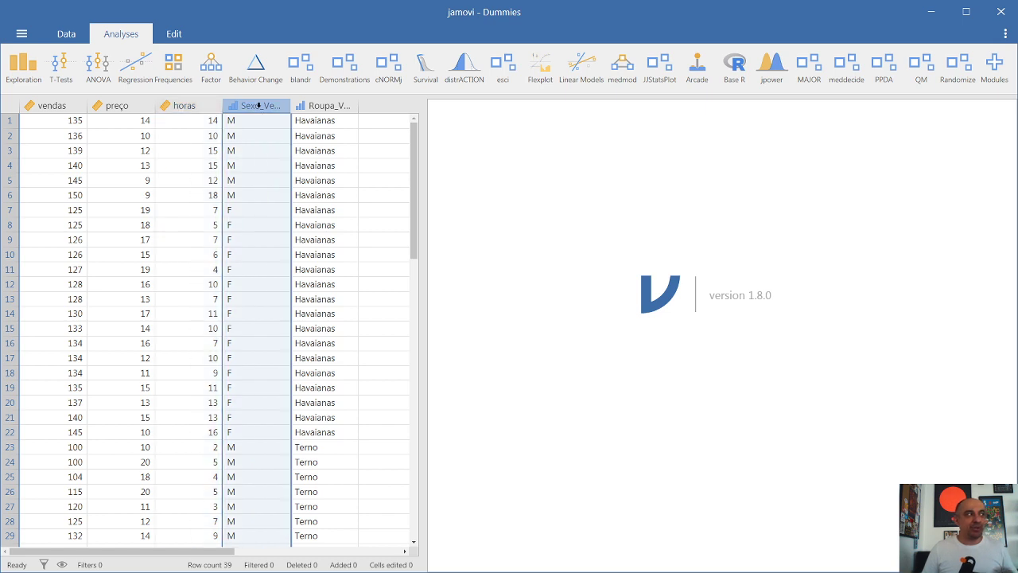
{"action": "left_click", "coordinate": [322, 105]}
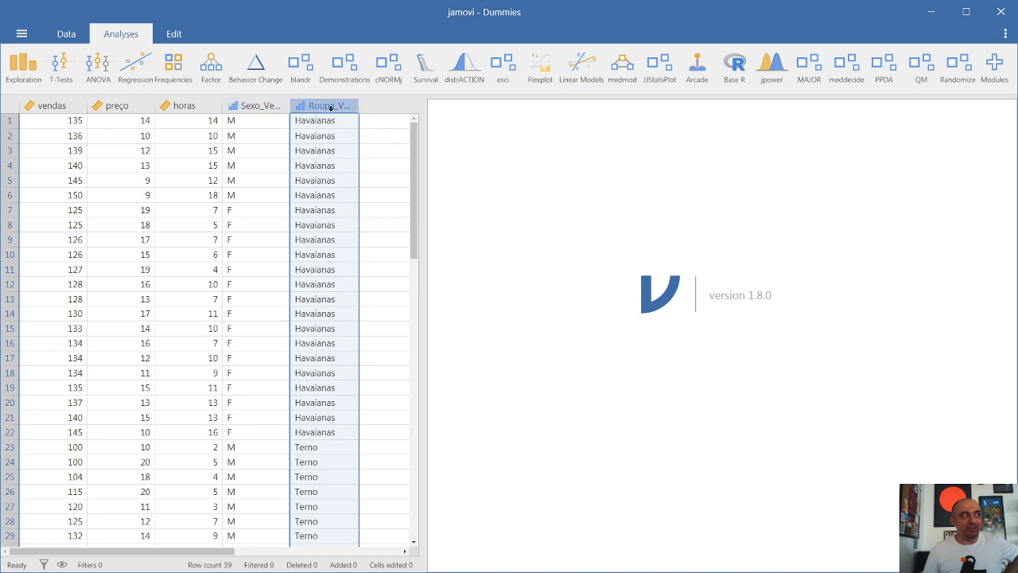
{"action": "left_click", "coordinate": [51, 106]}
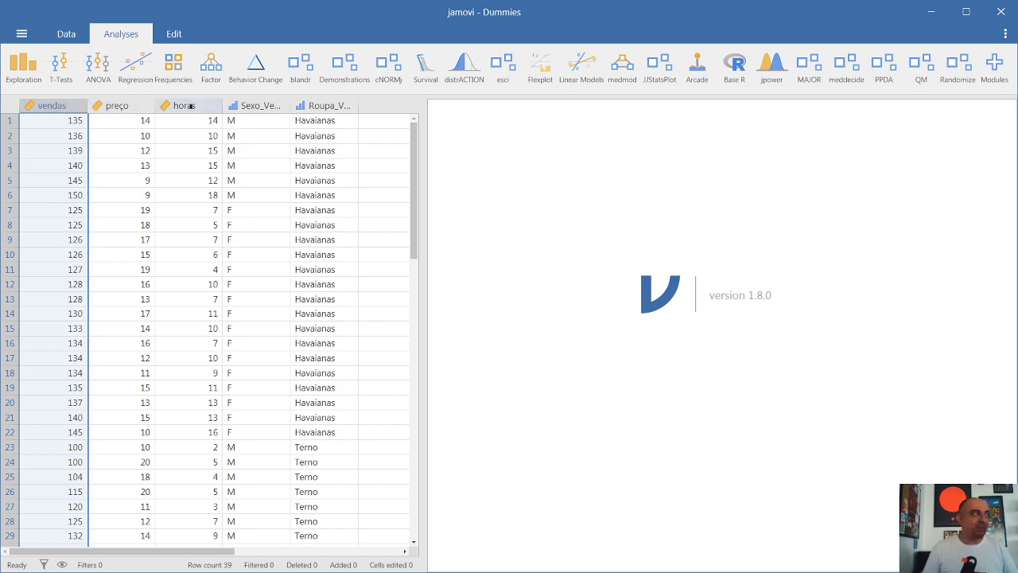
Step: Create a linear regression analysis with vendas as the dependent variable
{"action": "left_click", "coordinate": [125, 70]}
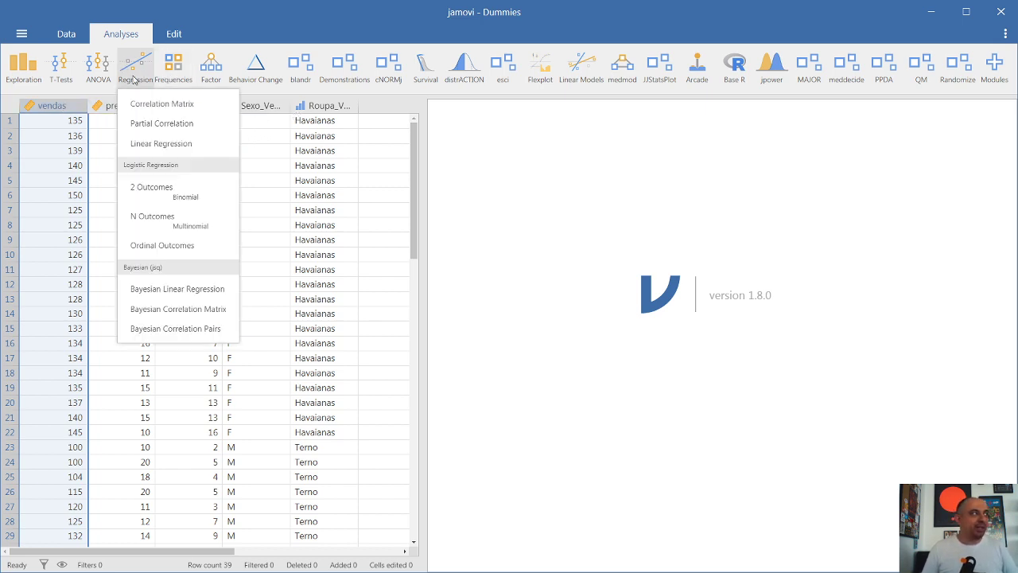
{"action": "left_click", "coordinate": [163, 145]}
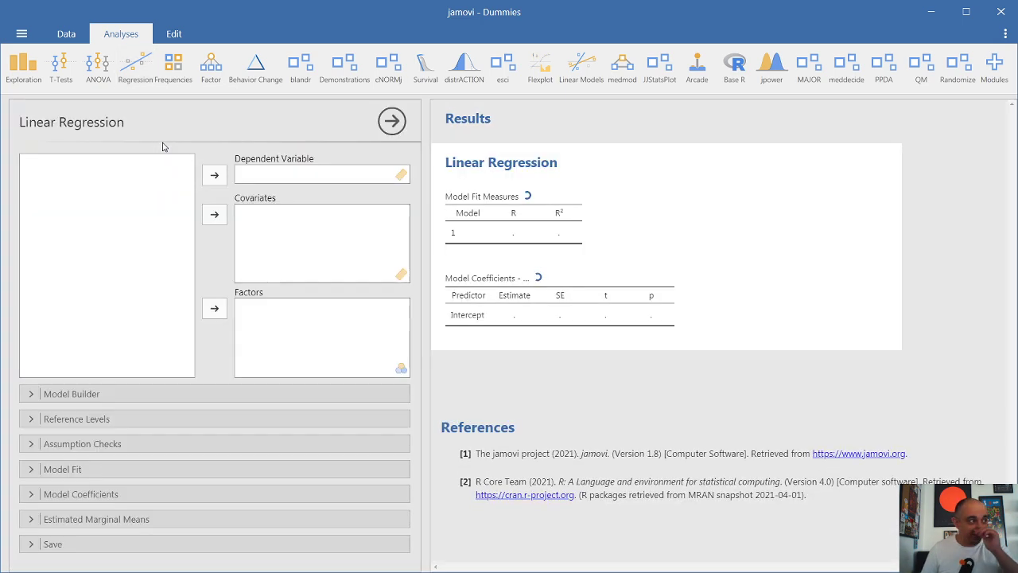
{"action": "left_click", "coordinate": [87, 167]}
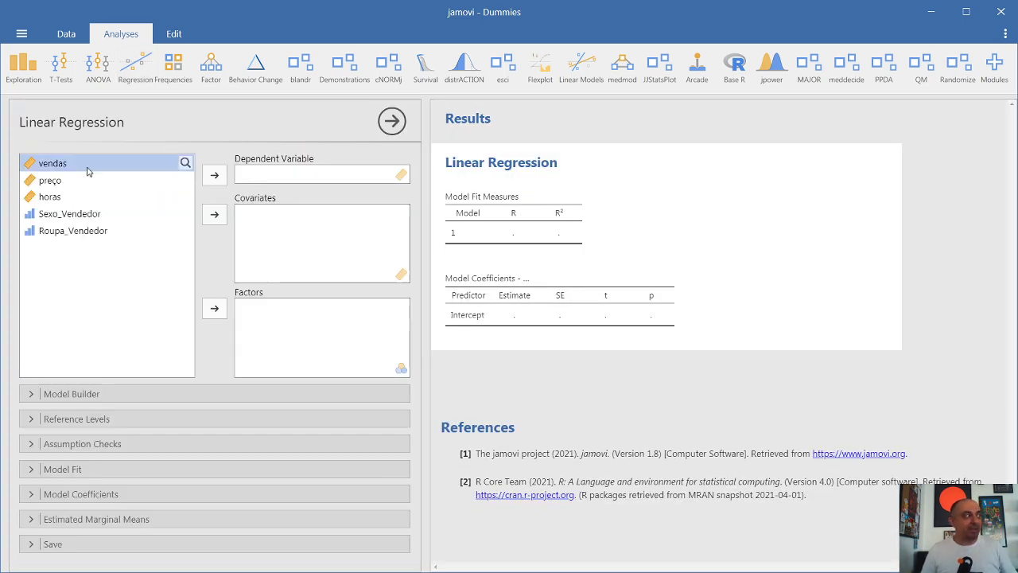
{"action": "left_click", "coordinate": [213, 177]}
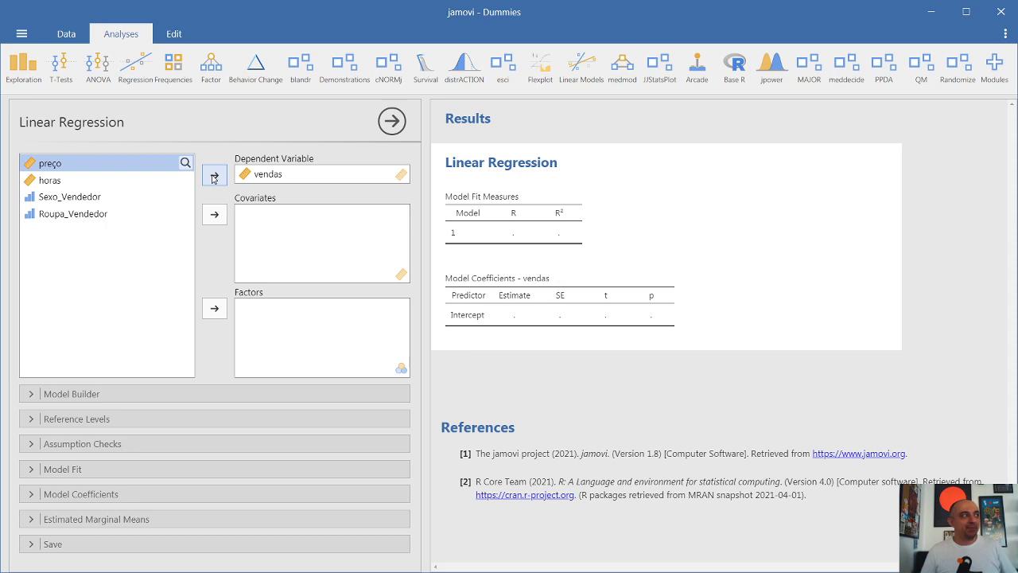
Step: Add preço and horas as covariates and Sexo_Vendedor and Roupa_Vendedor as factors of the regression
{"action": "left_click", "coordinate": [56, 181], "text": "shift"}
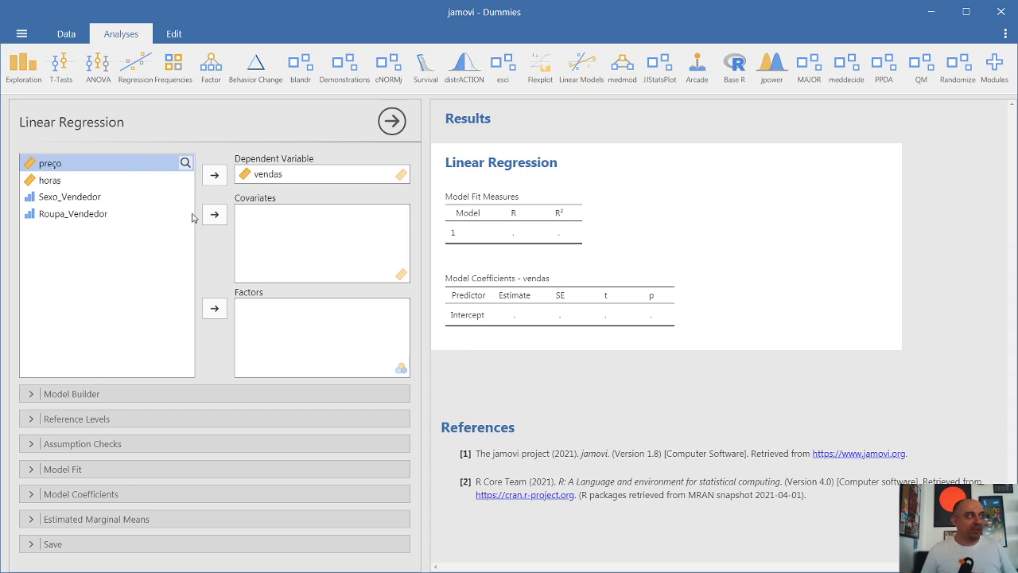
{"action": "left_click", "coordinate": [217, 217]}
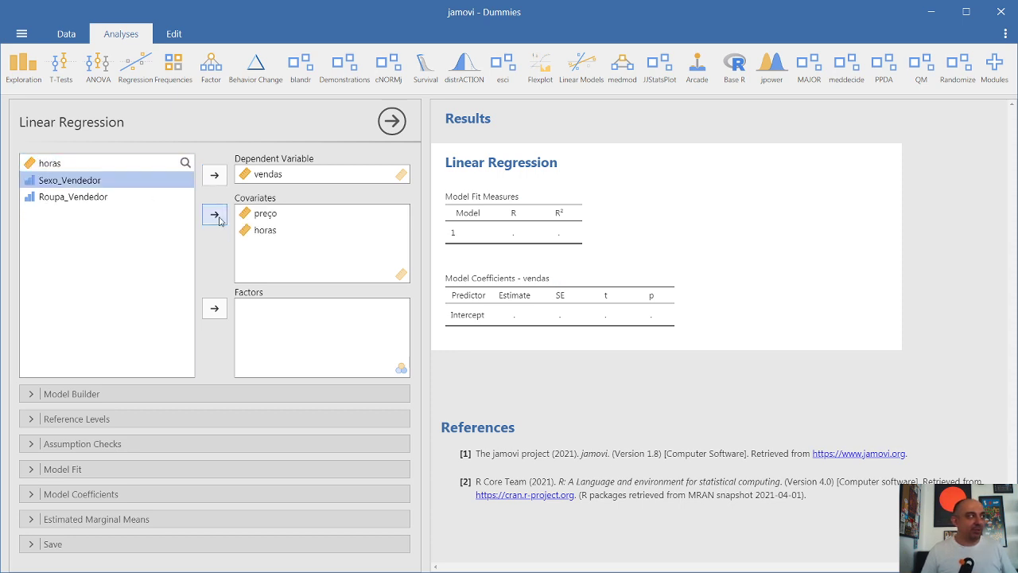
{"action": "left_click", "coordinate": [213, 308]}
{"action": "left_click", "coordinate": [214, 310]}
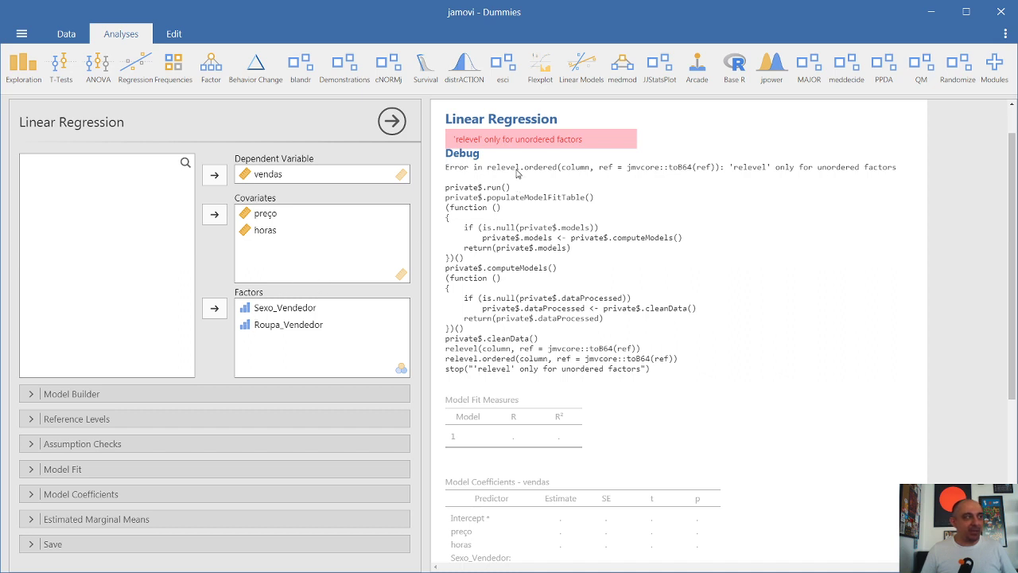
Step: Change the measure type of the Sexo_Vendedor variable to Nominal in the dataset
{"action": "left_click", "coordinate": [67, 35]}
{"action": "left_click", "coordinate": [243, 107]}
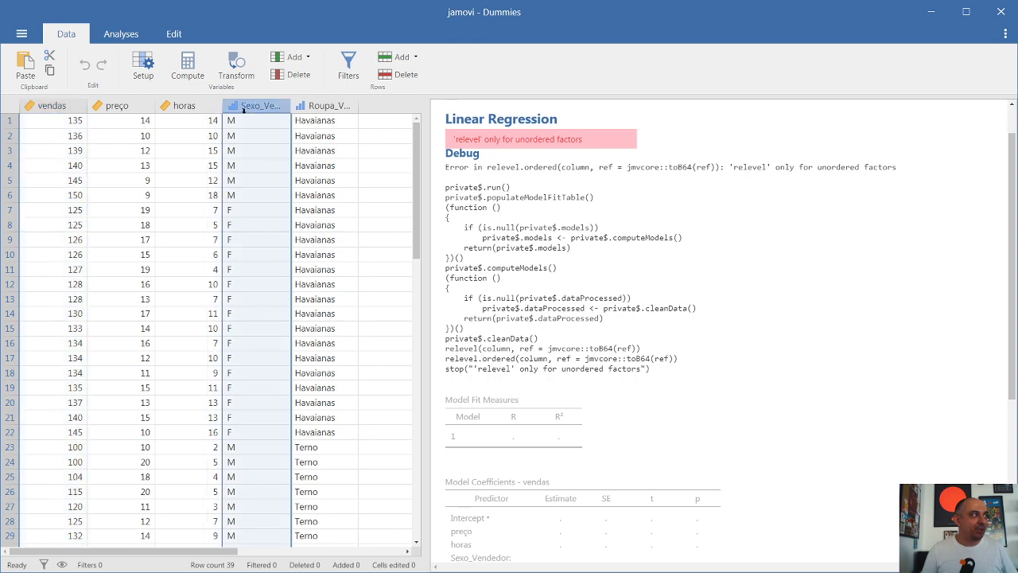
{"action": "double_click", "coordinate": [244, 110]}
{"action": "left_click", "coordinate": [440, 168]}
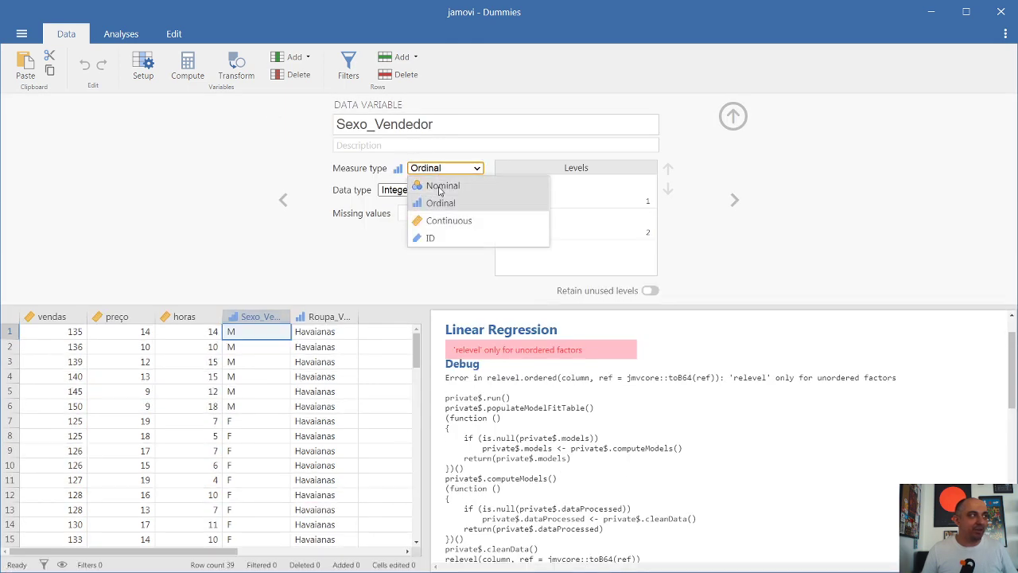
{"action": "left_click", "coordinate": [440, 188]}
Step: Set the measure type of Roupa_Vendedor to Nominal, close the variable editor and return to the linear regression
{"action": "key", "text": "Right"}
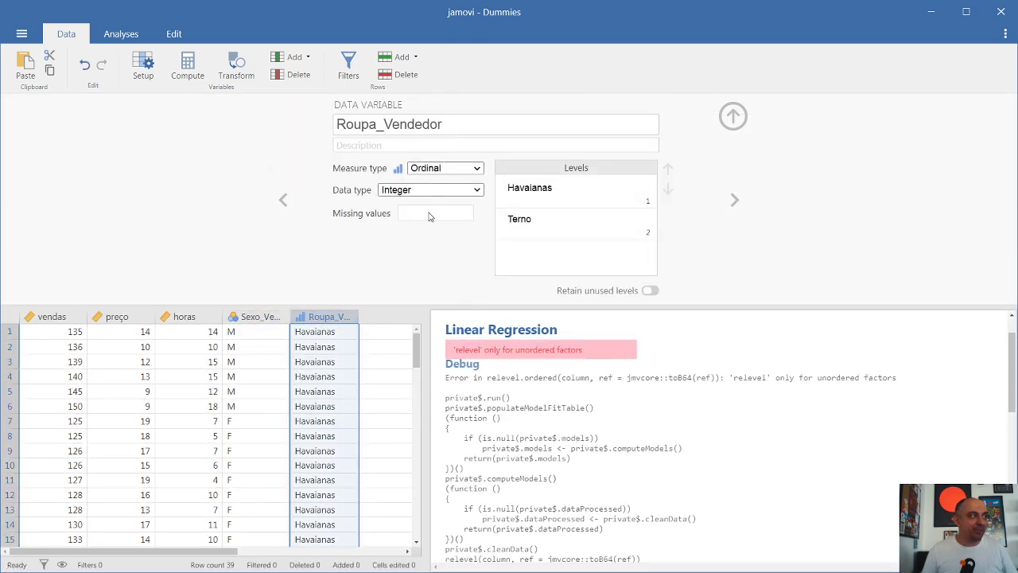
{"action": "left_click", "coordinate": [444, 168]}
{"action": "left_click", "coordinate": [437, 184]}
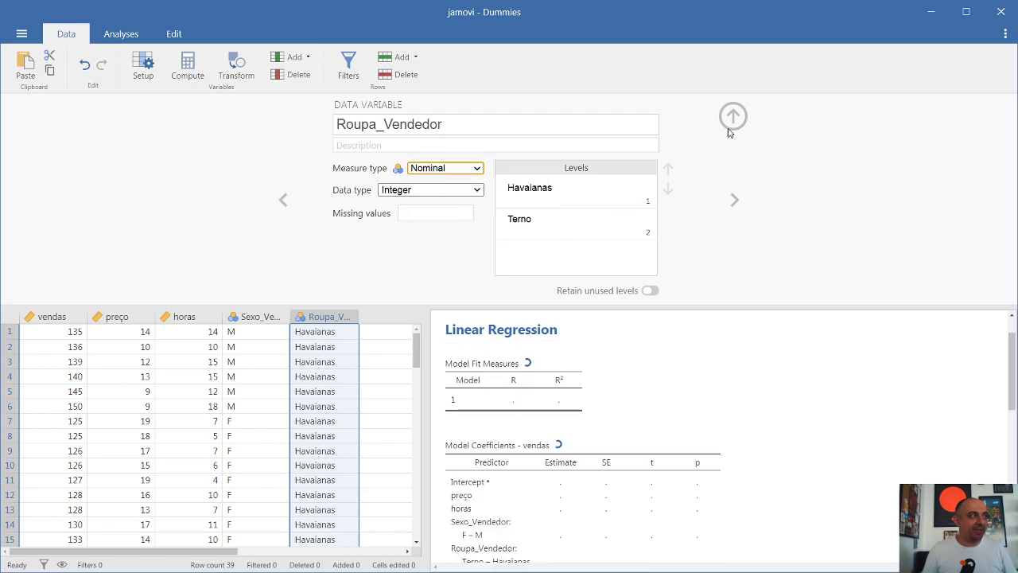
{"action": "left_click", "coordinate": [730, 123]}
{"action": "left_click", "coordinate": [590, 284]}
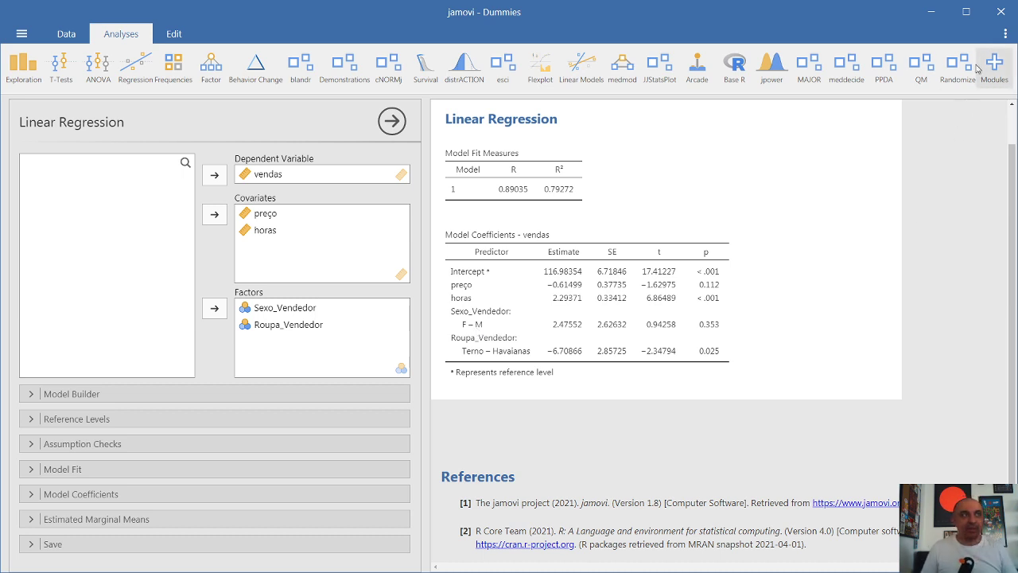
Step: Increase the interface zoom to 150% in the application settings and close the settings
{"action": "left_click", "coordinate": [1005, 35]}
{"action": "left_click", "coordinate": [996, 82]}
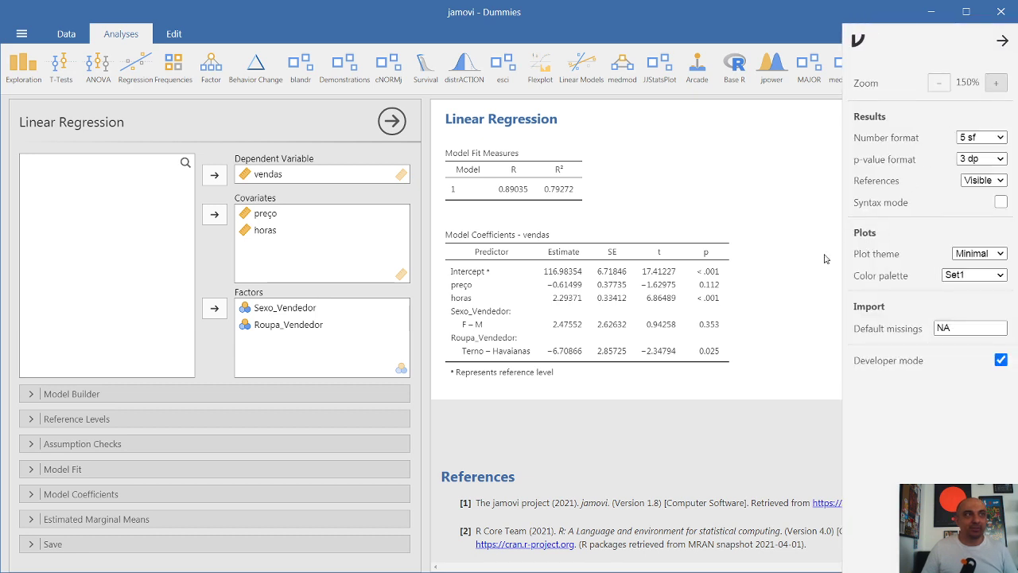
{"action": "left_click", "coordinate": [769, 264]}
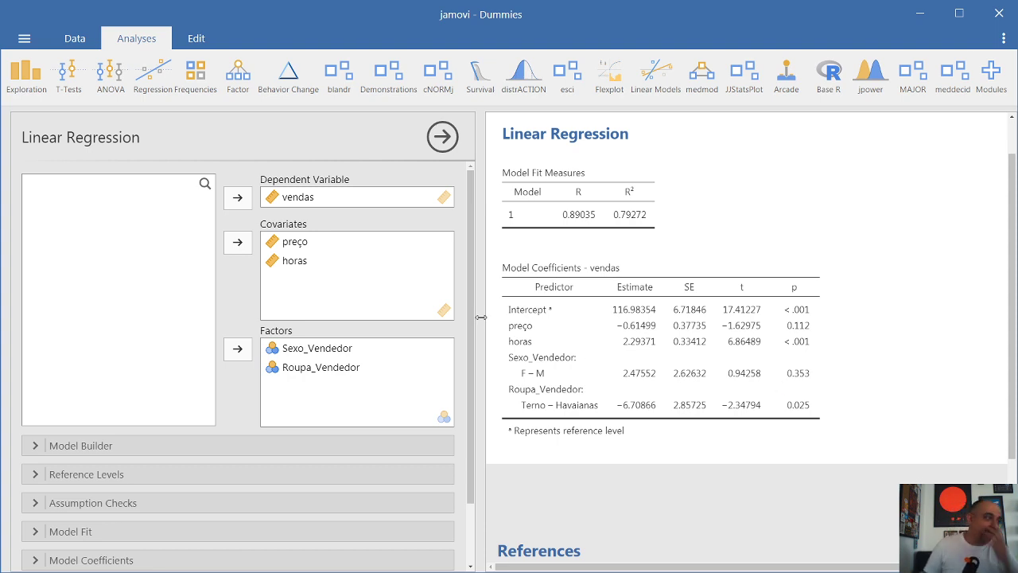
{"action": "scroll", "coordinate": [460, 398], "scroll_direction": "down", "scroll_amount": 2}
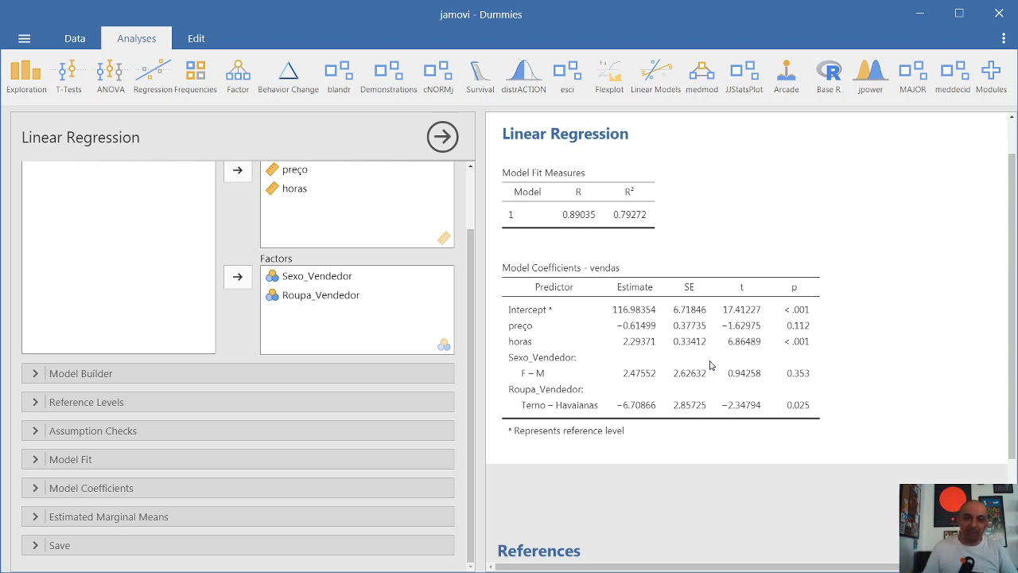
Step: Add Cook's distance to the linear regression's data summary and examine its table
{"action": "left_click", "coordinate": [135, 431]}
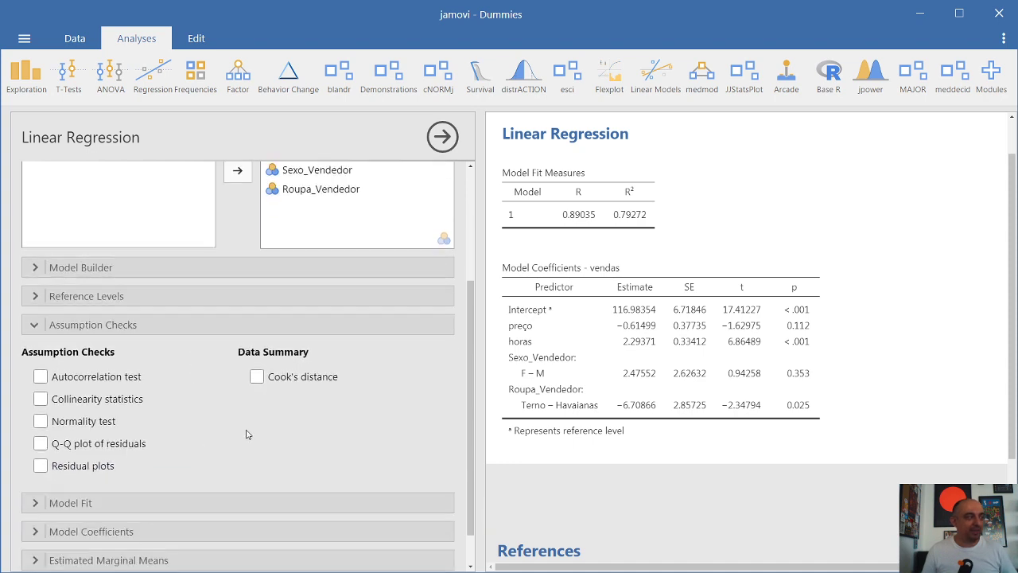
{"action": "left_click", "coordinate": [256, 378]}
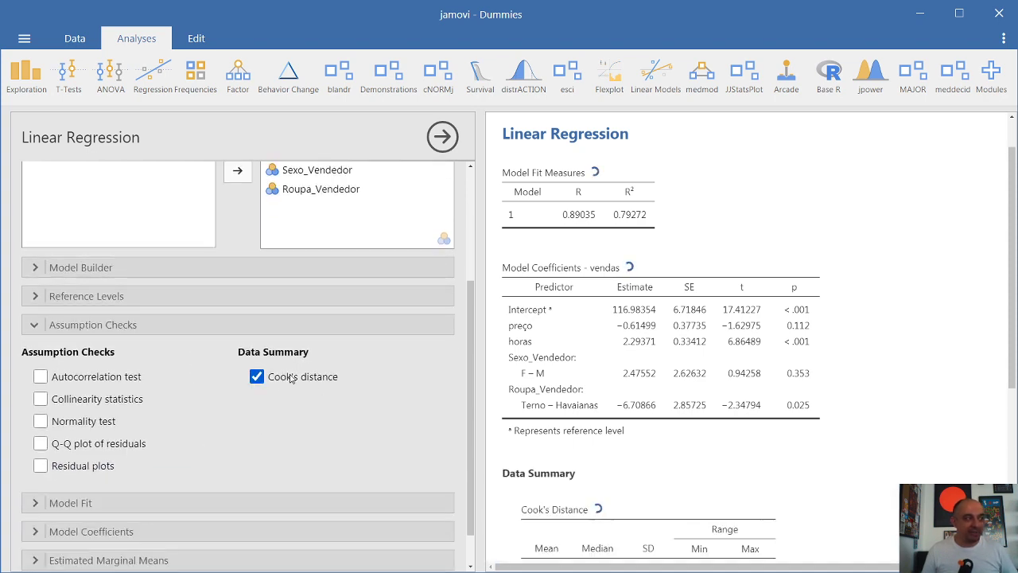
{"action": "scroll", "coordinate": [639, 443], "scroll_direction": "down", "scroll_amount": 2}
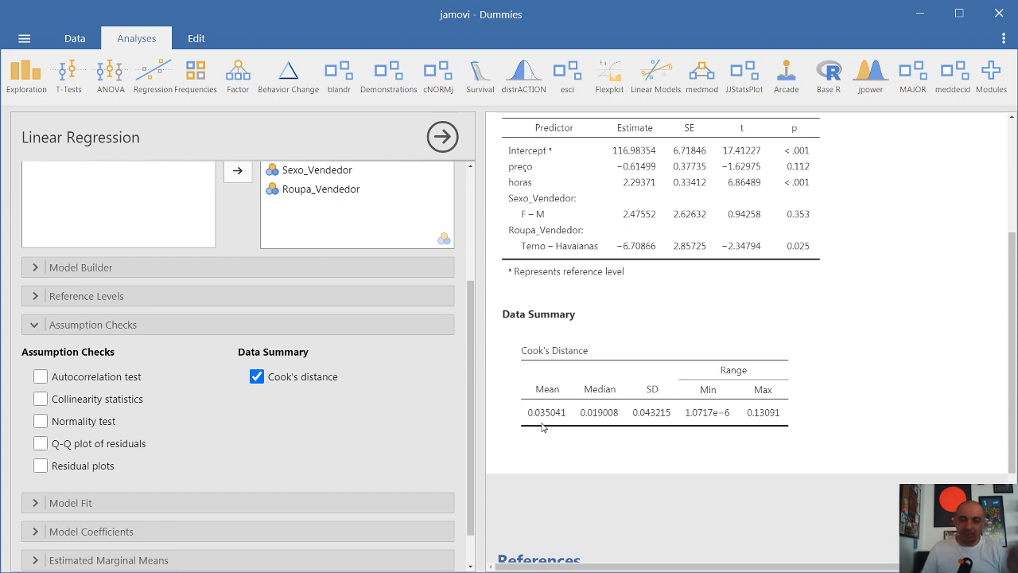
Step: Add the autocorrelation test to the regression's assumption checks and compare its output with the coefficients and Cook's distance
{"action": "left_click", "coordinate": [41, 376]}
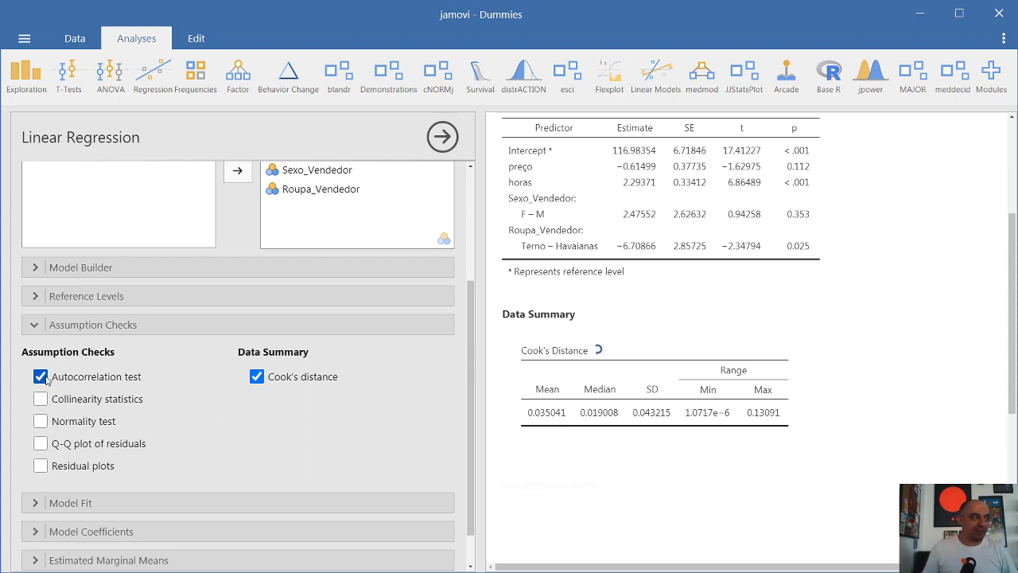
{"action": "scroll", "coordinate": [602, 407], "scroll_direction": "down", "scroll_amount": 3}
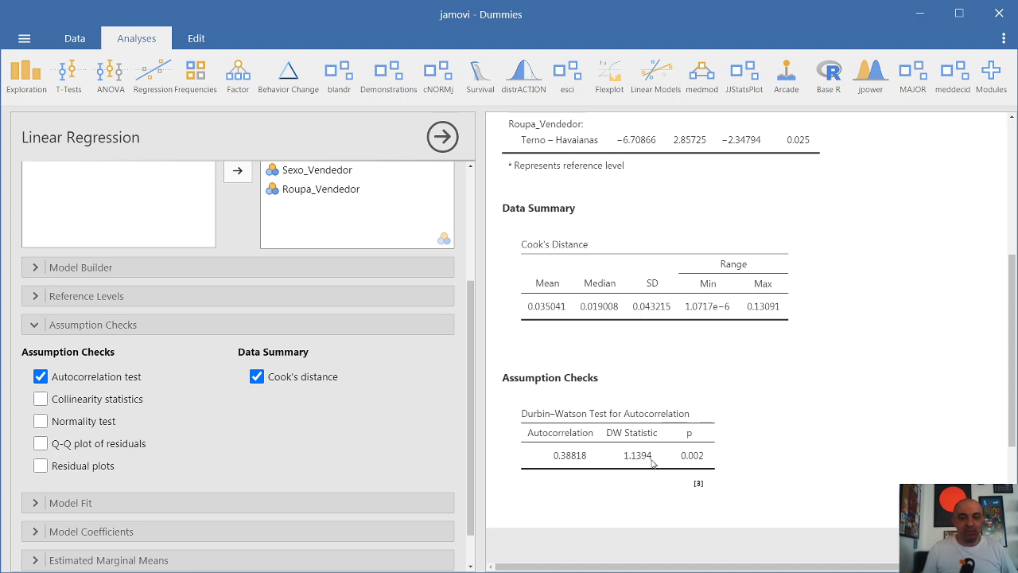
{"action": "scroll", "coordinate": [650, 461], "scroll_direction": "up", "scroll_amount": 3}
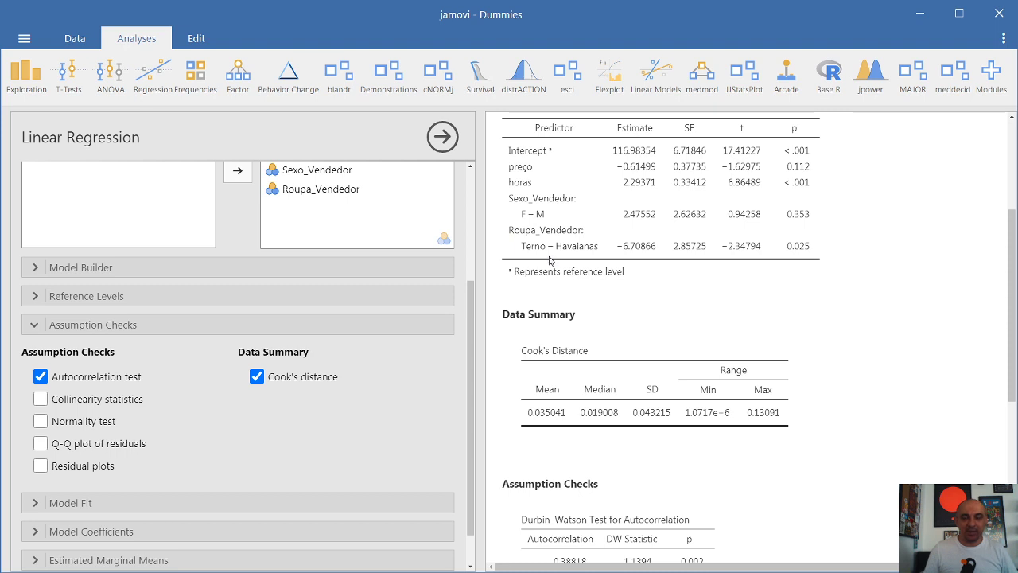
{"action": "scroll", "coordinate": [604, 369], "scroll_direction": "down", "scroll_amount": 1}
{"action": "scroll", "coordinate": [605, 369], "scroll_direction": "down", "scroll_amount": 1}
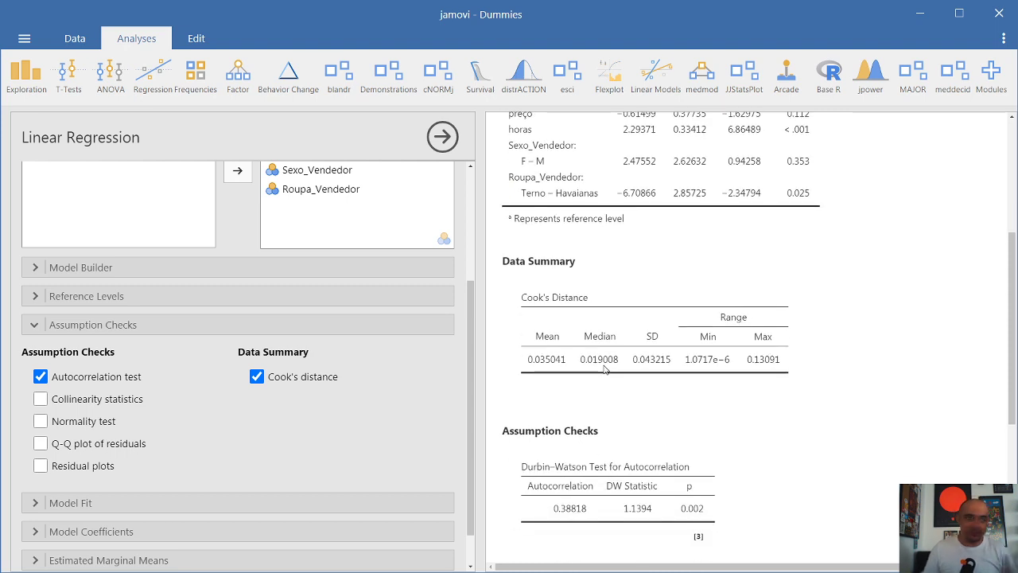
Step: Add collinearity statistics to the assumption checks and review the VIF and tolerance of each predictor against the coefficients
{"action": "left_click", "coordinate": [40, 399]}
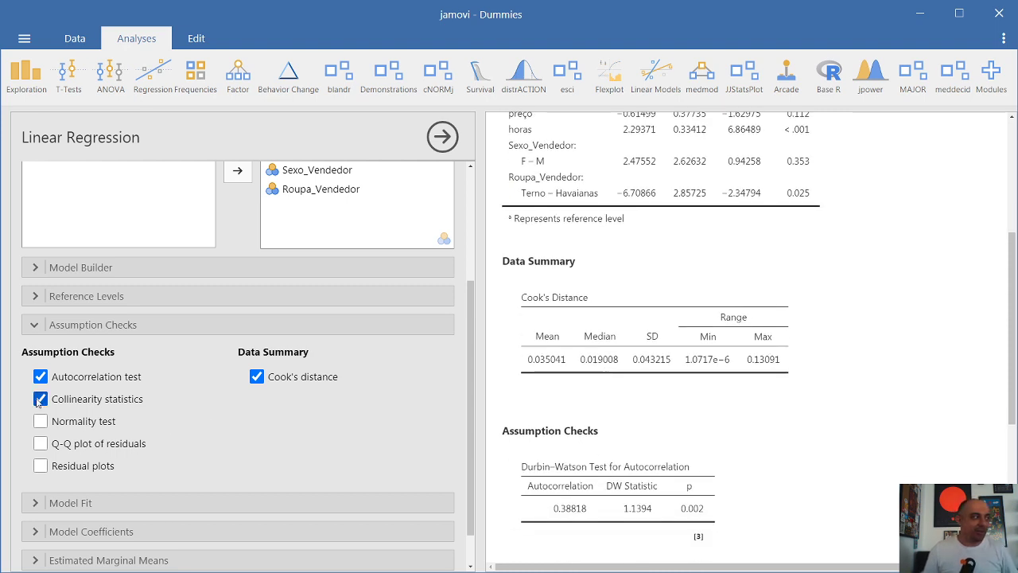
{"action": "scroll", "coordinate": [589, 380], "scroll_direction": "down", "scroll_amount": 4}
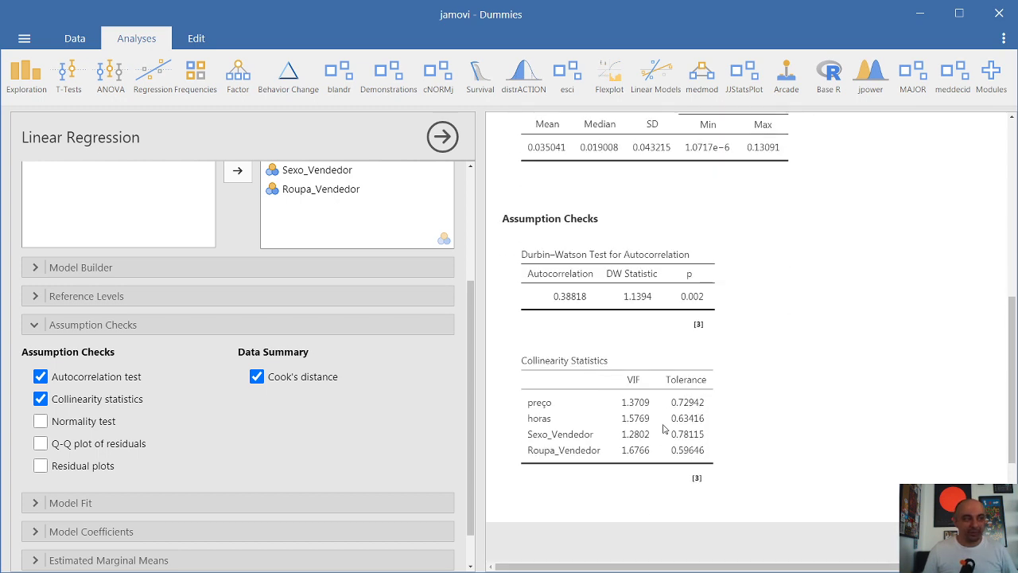
{"action": "scroll", "coordinate": [699, 428], "scroll_direction": "down", "scroll_amount": 1}
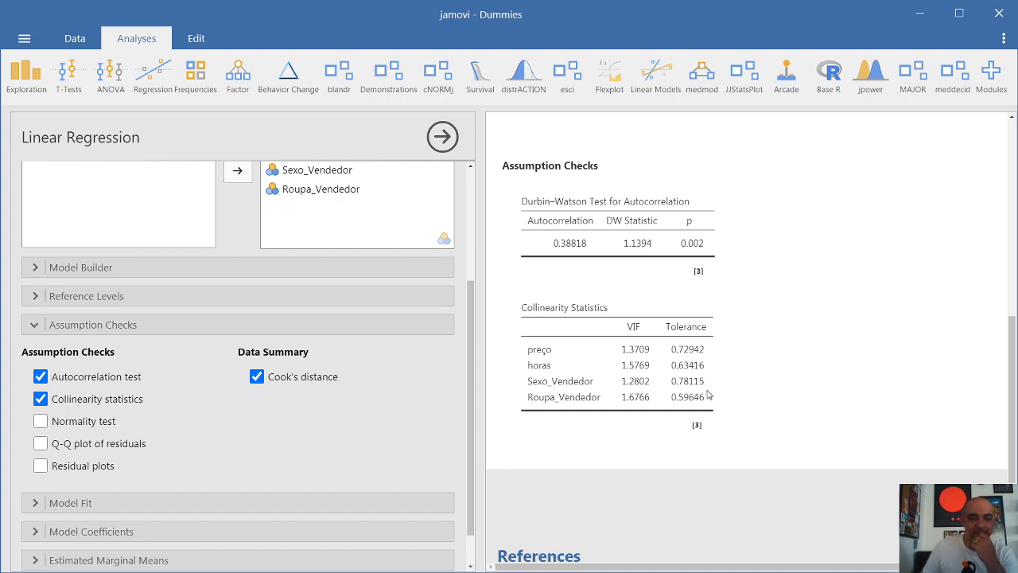
{"action": "scroll", "coordinate": [708, 395], "scroll_direction": "up", "scroll_amount": 10}
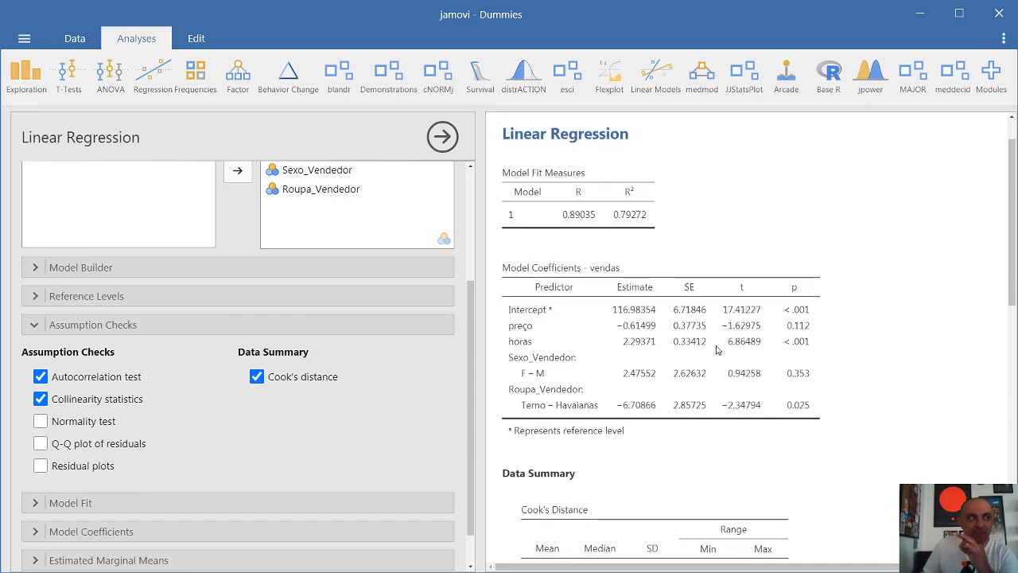
{"action": "scroll", "coordinate": [716, 350], "scroll_direction": "down", "scroll_amount": 5}
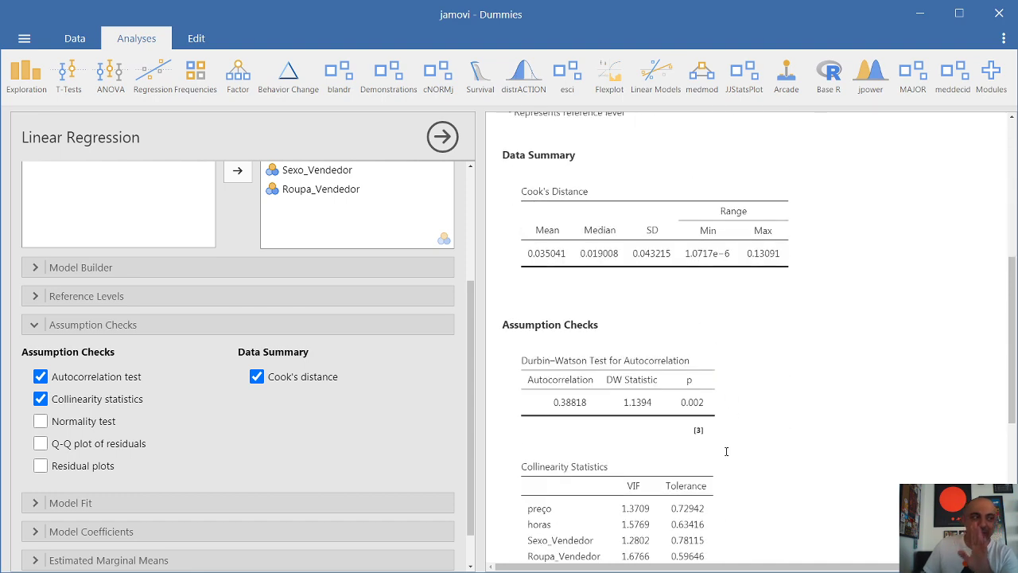
{"action": "scroll", "coordinate": [726, 455], "scroll_direction": "up", "scroll_amount": 3}
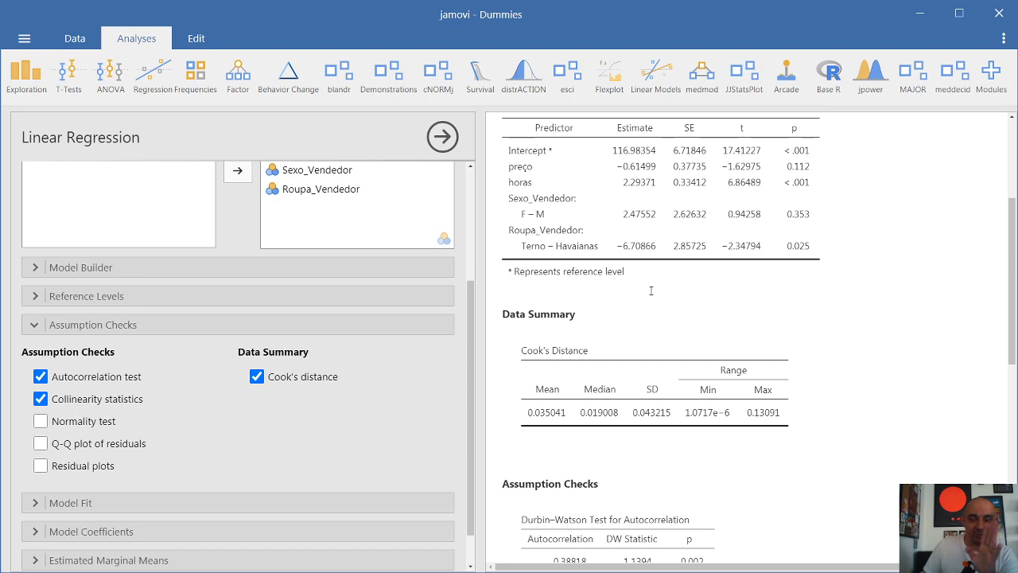
Step: Add the Q-Q plot of residuals to the assumption checks and inspect the plot
{"action": "left_click", "coordinate": [40, 443]}
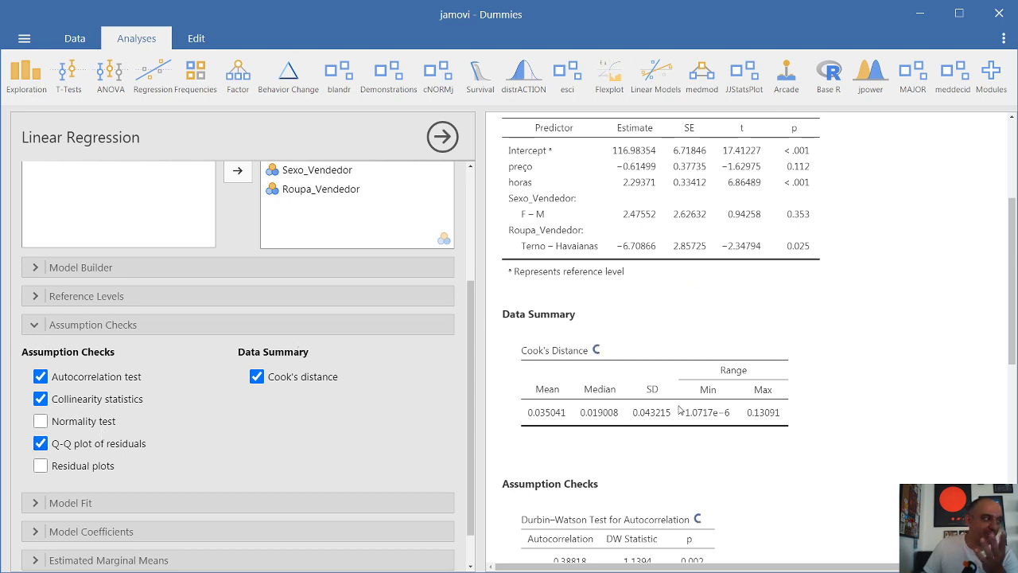
{"action": "scroll", "coordinate": [710, 406], "scroll_direction": "down", "scroll_amount": 2}
{"action": "scroll", "coordinate": [713, 405], "scroll_direction": "down", "scroll_amount": 5}
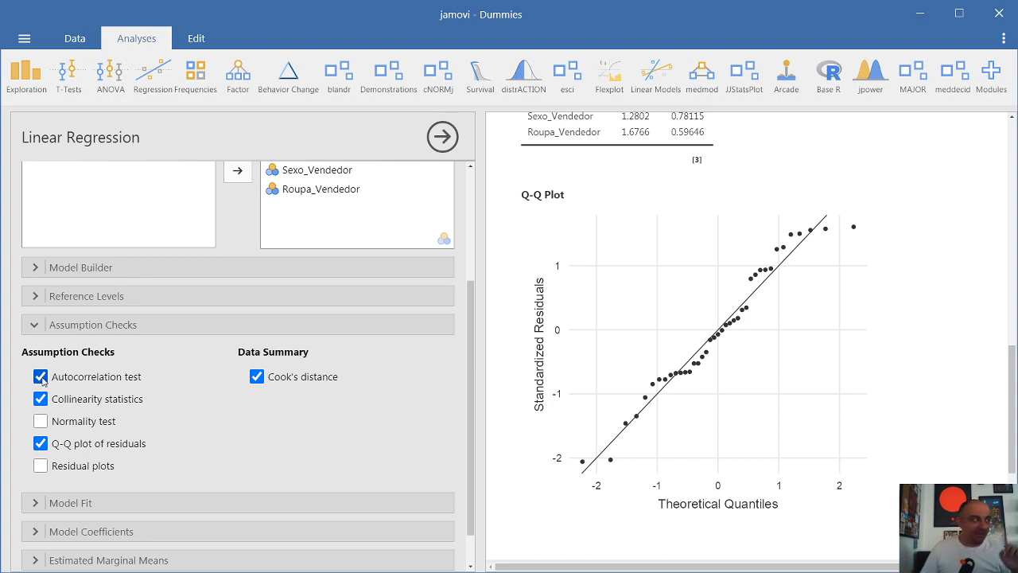
Step: Remove the autocorrelation test and collinearity statistics from the assumption checks and review the coefficients alongside the Q-Q plot
{"action": "left_click", "coordinate": [43, 384]}
{"action": "left_click", "coordinate": [41, 400]}
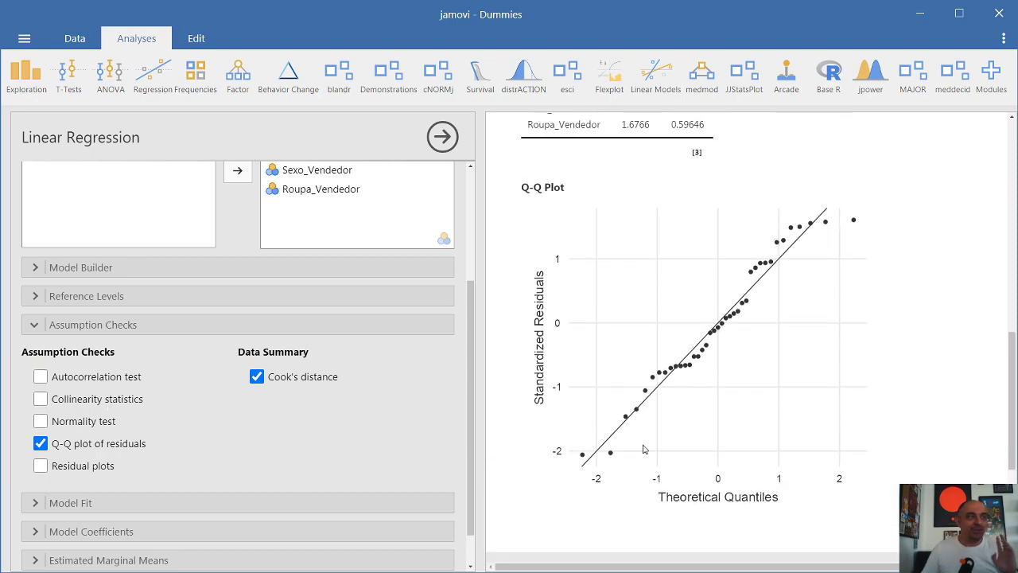
{"action": "scroll", "coordinate": [845, 377], "scroll_direction": "up", "scroll_amount": 5}
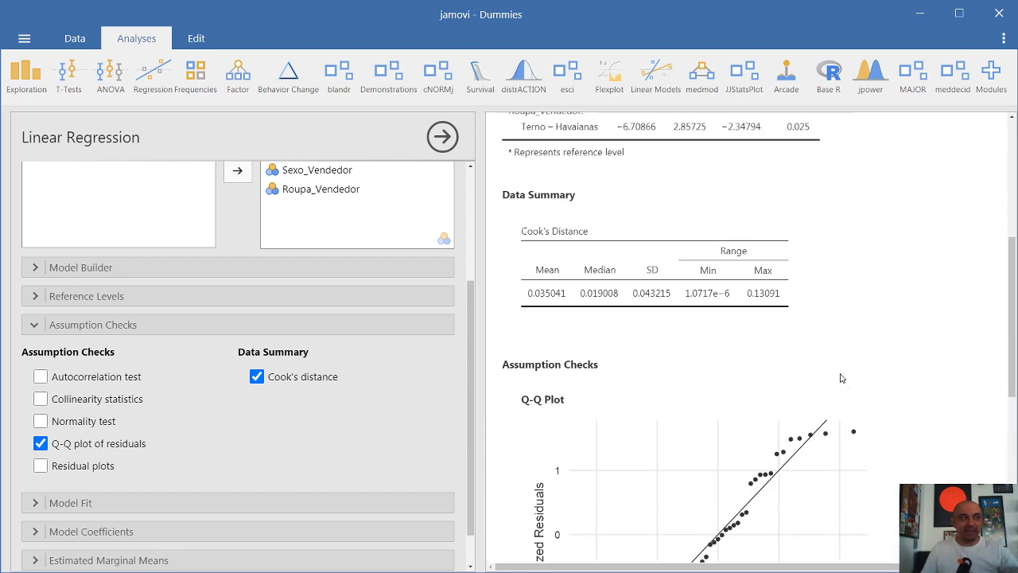
{"action": "scroll", "coordinate": [841, 378], "scroll_direction": "up", "scroll_amount": 1}
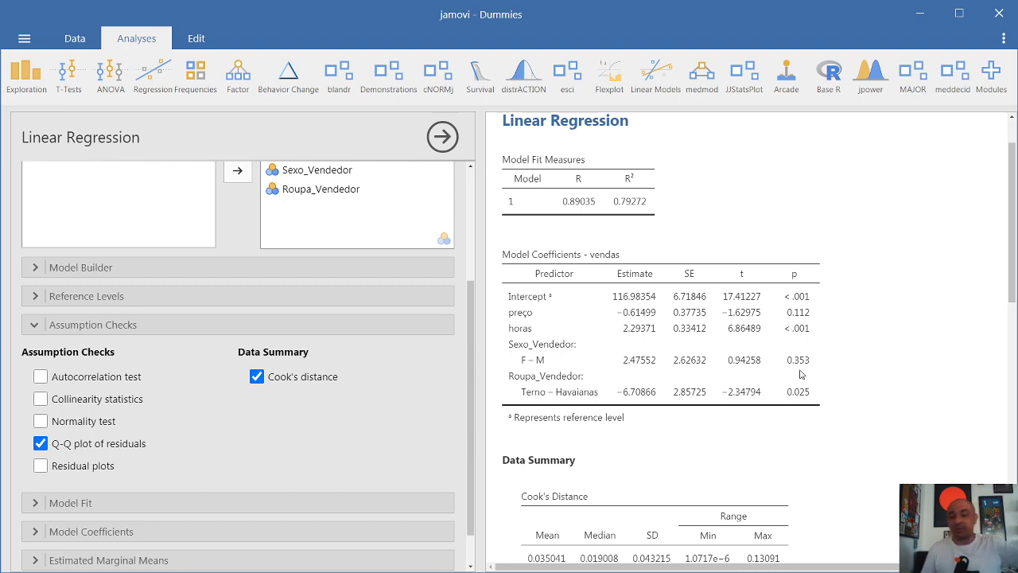
{"action": "scroll", "coordinate": [827, 374], "scroll_direction": "down", "scroll_amount": 10}
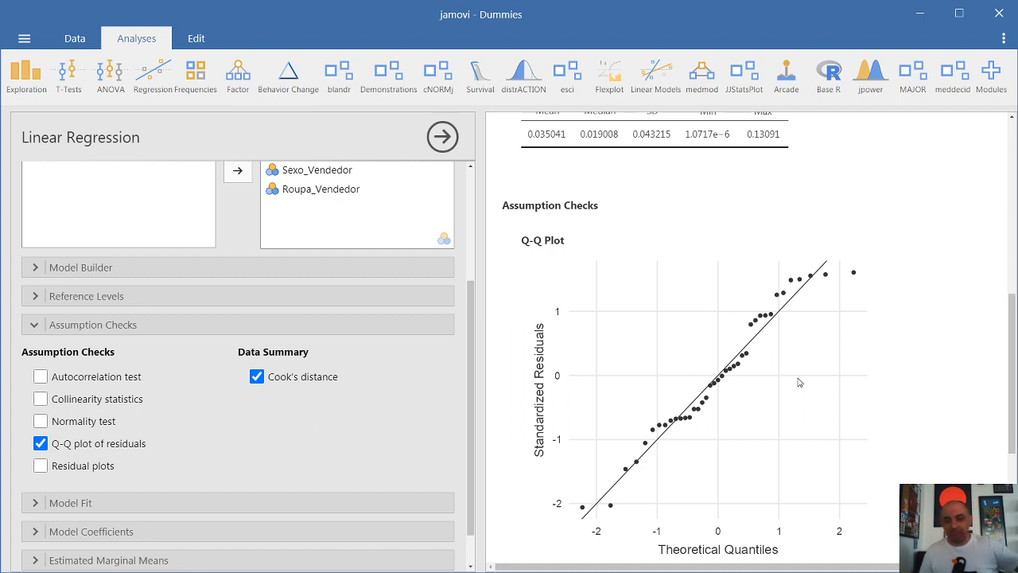
{"action": "scroll", "coordinate": [798, 381], "scroll_direction": "up", "scroll_amount": 1}
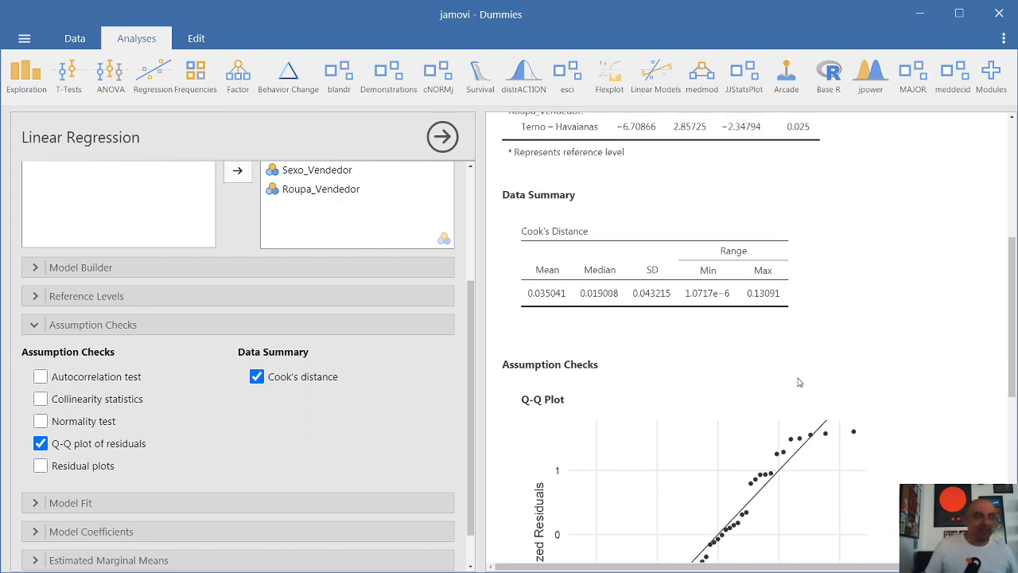
{"action": "scroll", "coordinate": [797, 383], "scroll_direction": "down", "scroll_amount": 1}
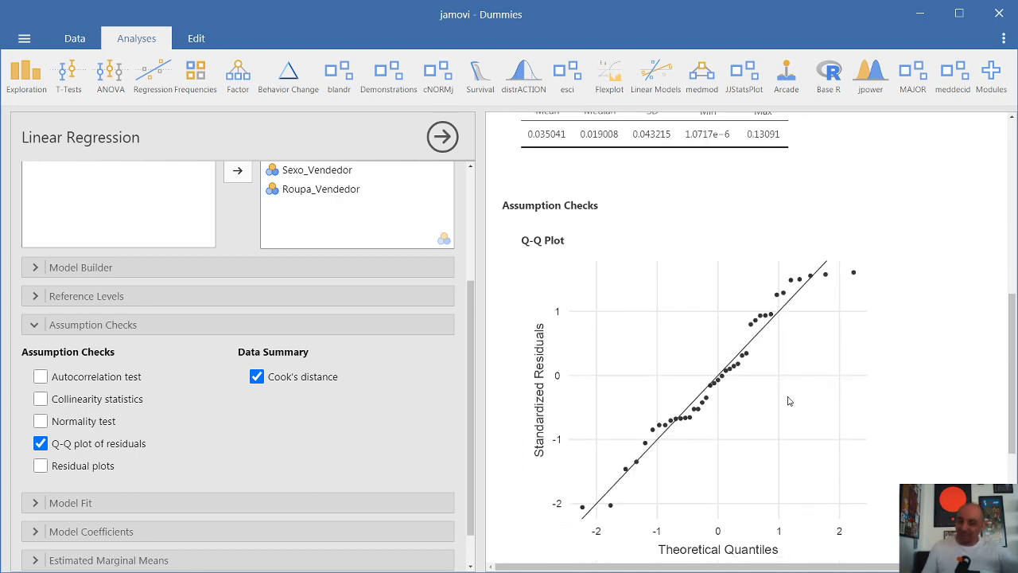
{"action": "scroll", "coordinate": [789, 401], "scroll_direction": "up", "scroll_amount": 4}
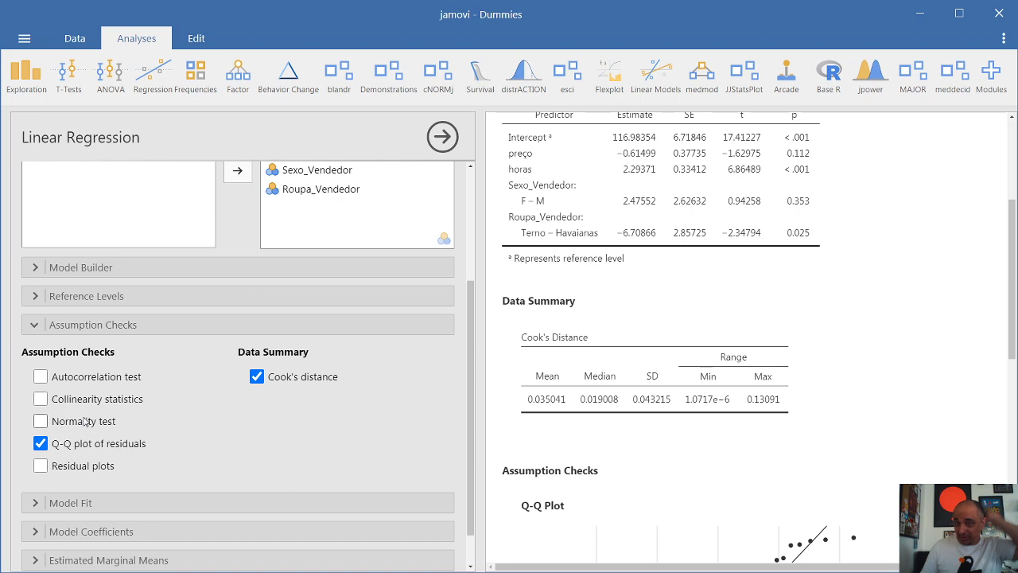
Step: Enable the collinearity statistics and autocorrelation test again and review all assumption checks and the model coefficients
{"action": "left_click", "coordinate": [51, 400]}
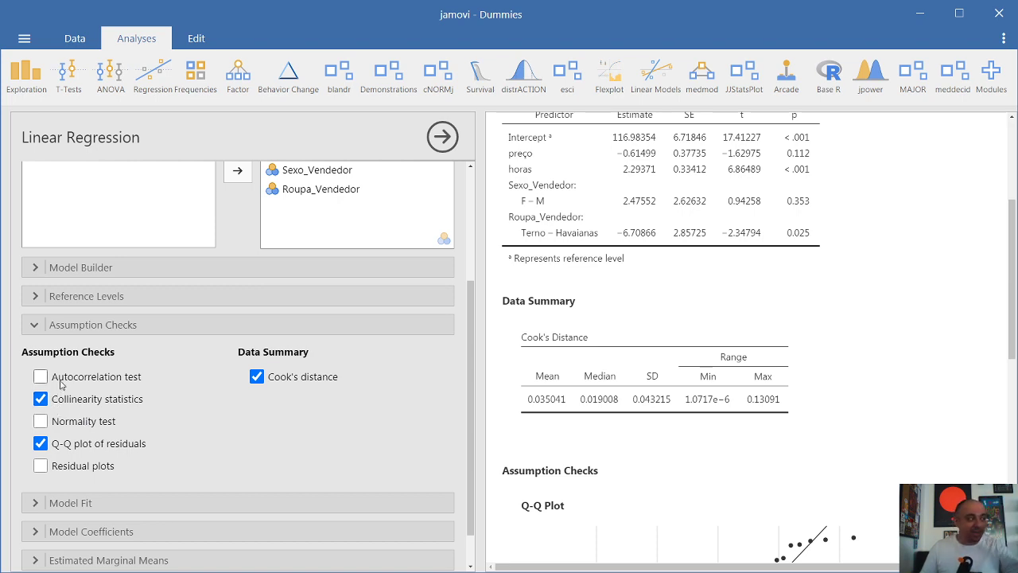
{"action": "left_click", "coordinate": [61, 383]}
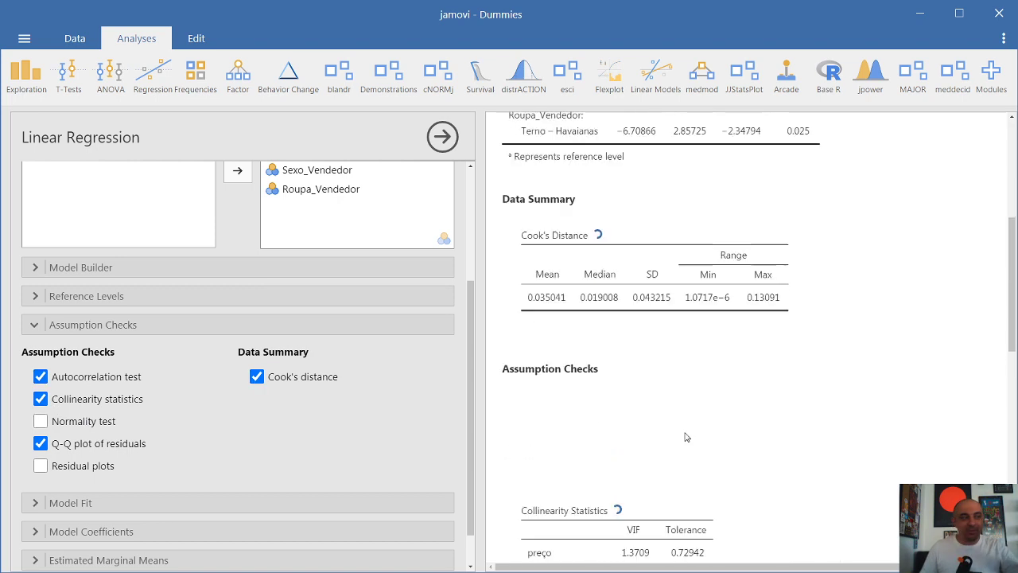
{"action": "scroll", "coordinate": [722, 457], "scroll_direction": "down", "scroll_amount": 2}
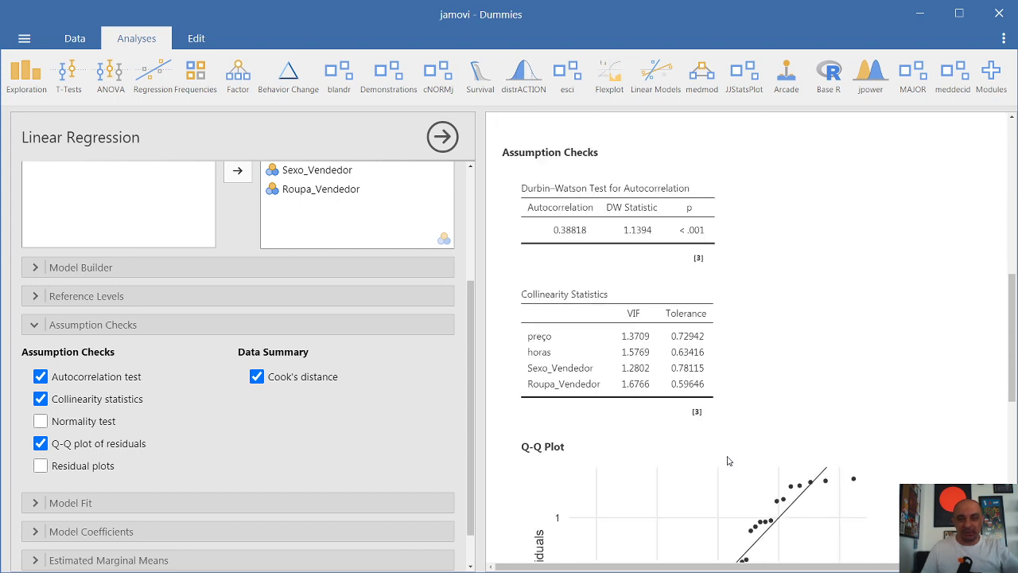
{"action": "scroll", "coordinate": [692, 553], "scroll_direction": "down", "scroll_amount": 2}
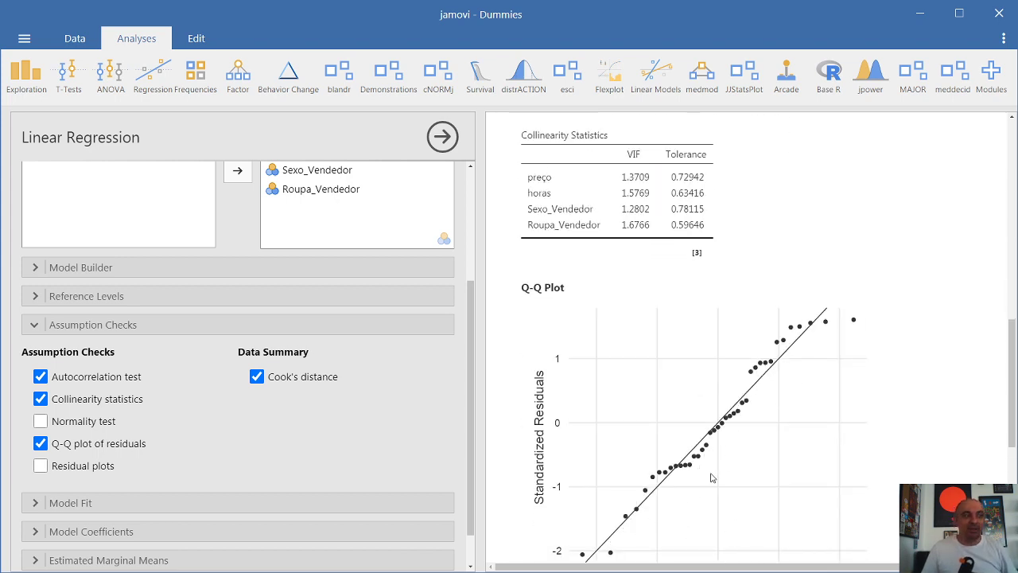
{"action": "scroll", "coordinate": [778, 465], "scroll_direction": "up", "scroll_amount": 2}
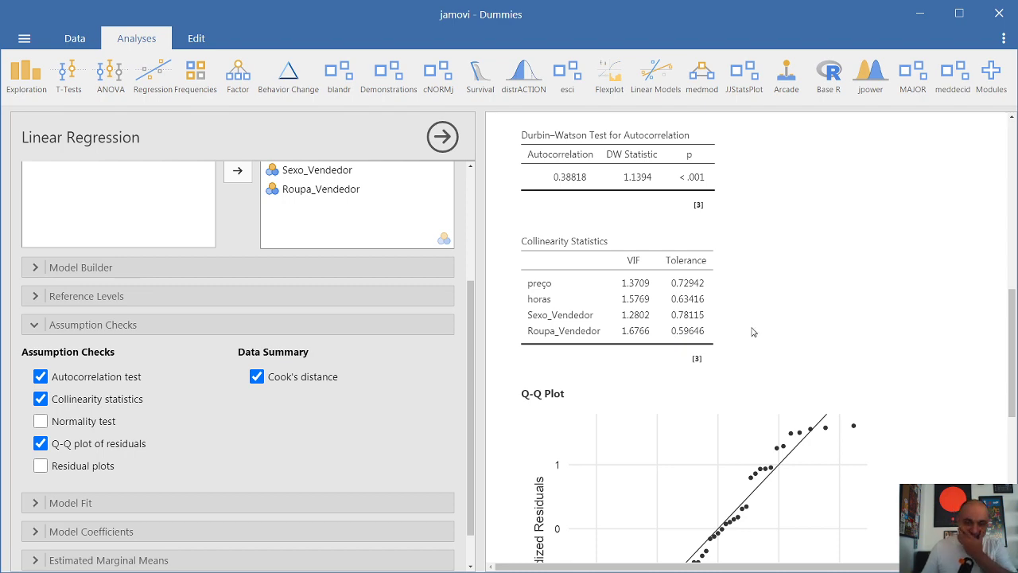
{"action": "scroll", "coordinate": [753, 332], "scroll_direction": "up", "scroll_amount": 9}
{"action": "scroll", "coordinate": [535, 297], "scroll_direction": "down", "scroll_amount": 2}
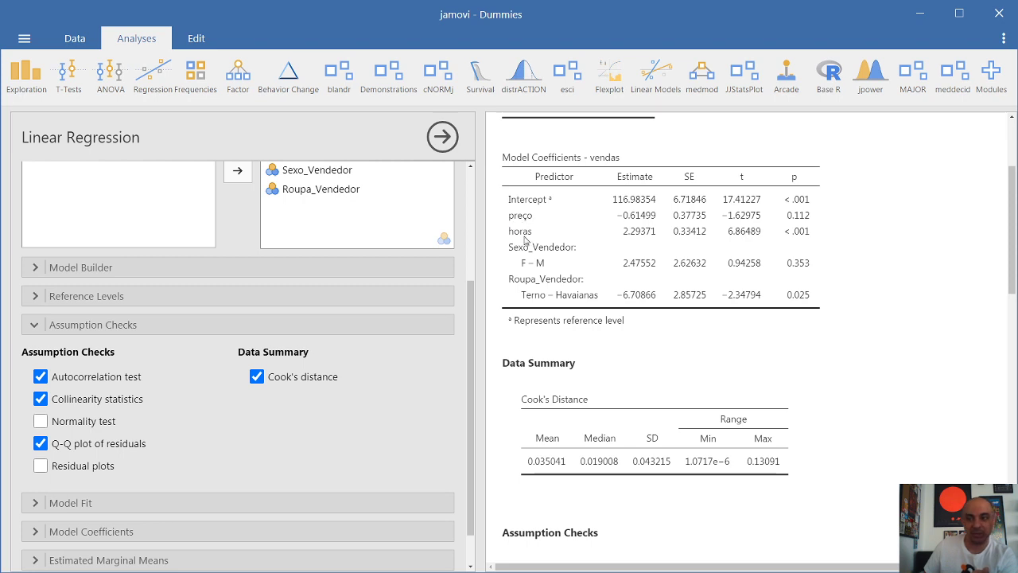
Step: Create a correlation matrix of preço and horas using Pearson's coefficient
{"action": "left_click", "coordinate": [157, 84]}
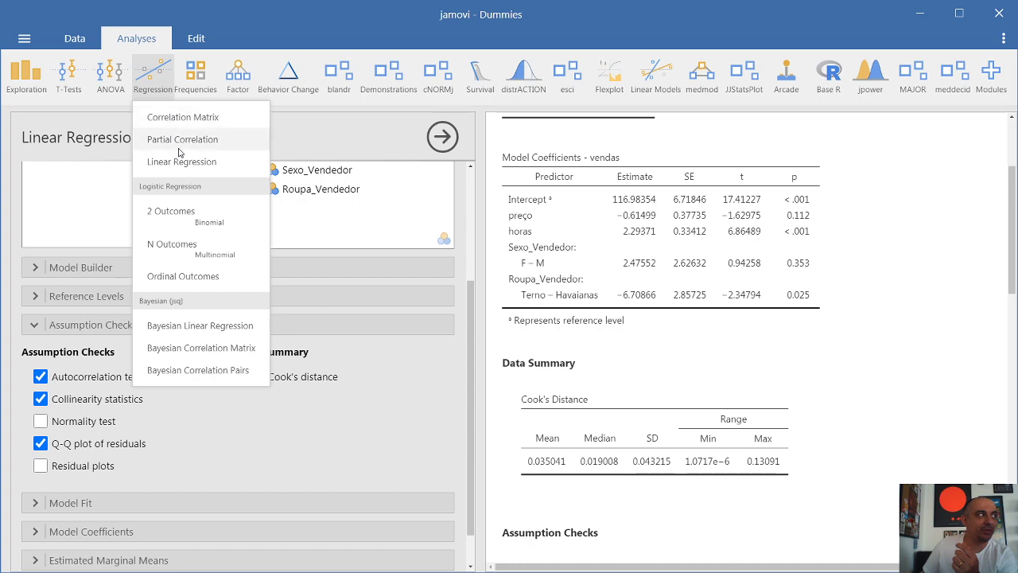
{"action": "left_click", "coordinate": [180, 120]}
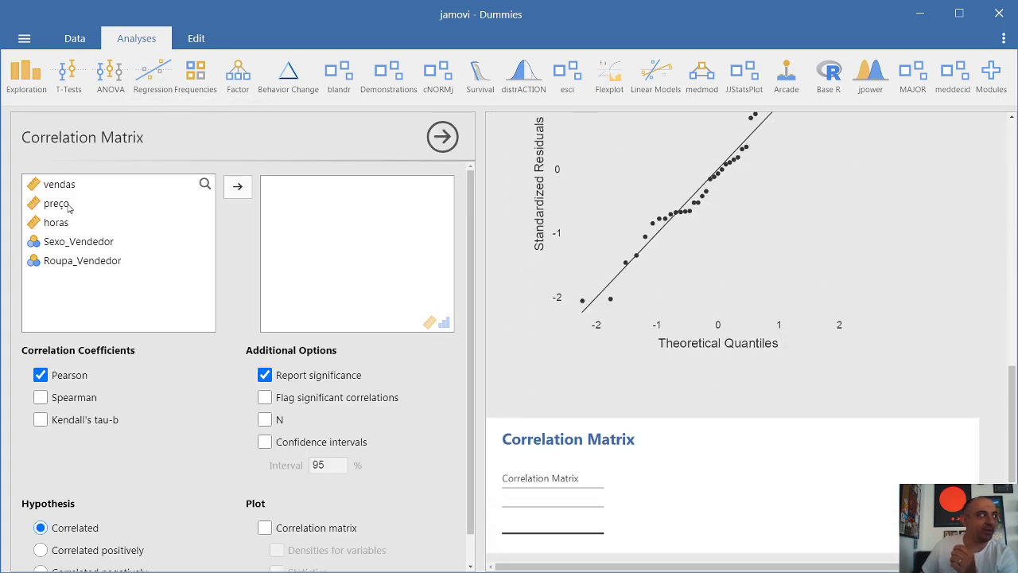
{"action": "left_click", "coordinate": [68, 203]}
{"action": "left_click", "coordinate": [237, 186]}
{"action": "left_click", "coordinate": [237, 186]}
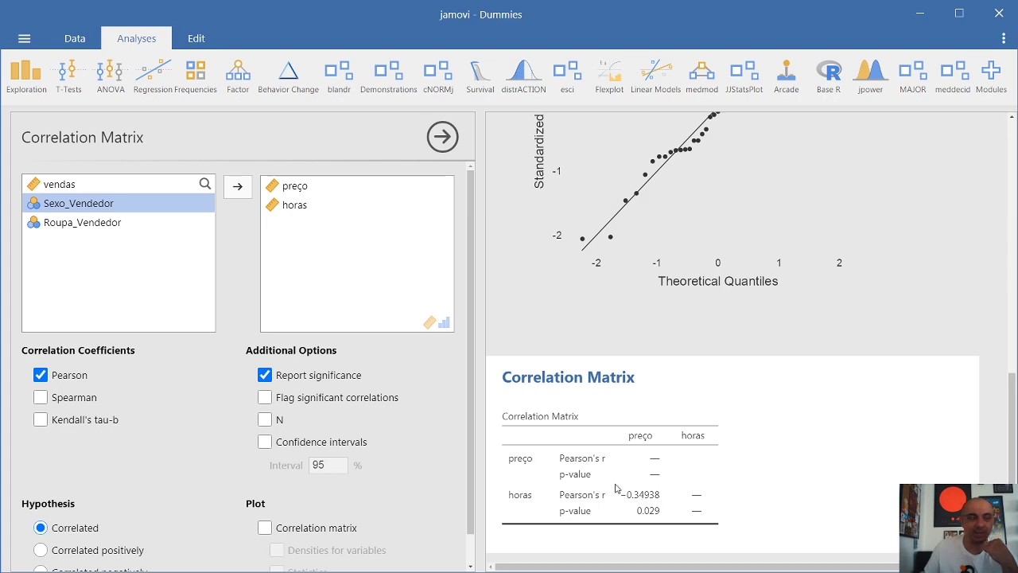
Step: Return to the linear regression analysis and review its coefficients and collinearity statistics
{"action": "scroll", "coordinate": [648, 502], "scroll_direction": "up", "scroll_amount": 10}
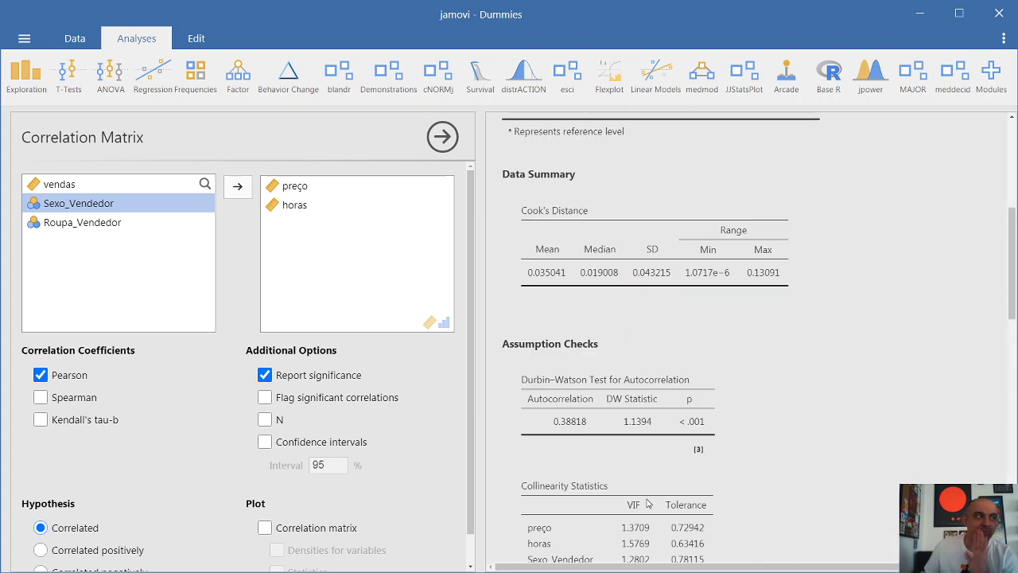
{"action": "scroll", "coordinate": [648, 503], "scroll_direction": "up", "scroll_amount": 3}
{"action": "left_click", "coordinate": [635, 426]}
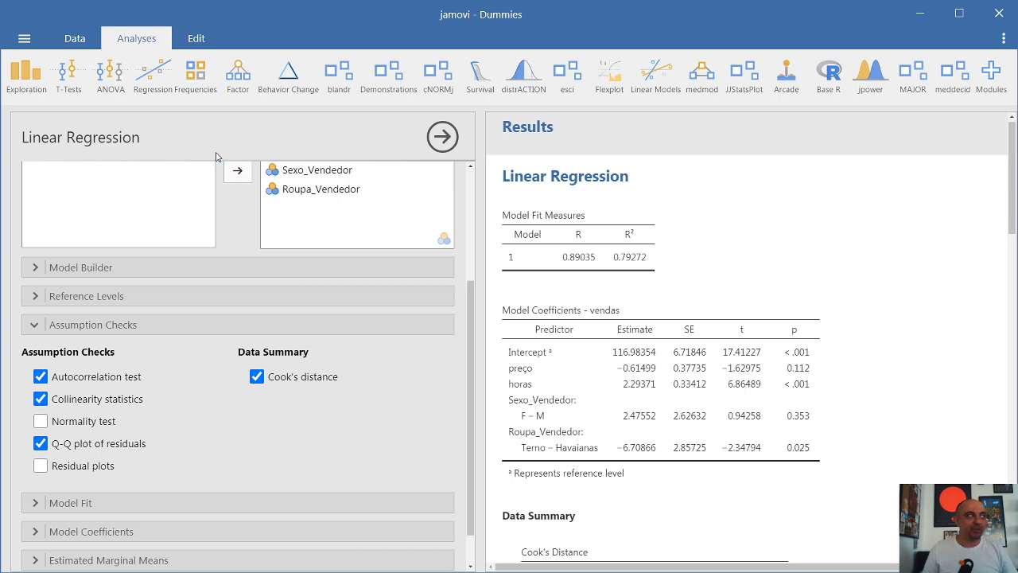
Step: Create an independent samples t-test with preço as dependent variable and Sexo_Vendedor as grouping variable
{"action": "left_click", "coordinate": [60, 89]}
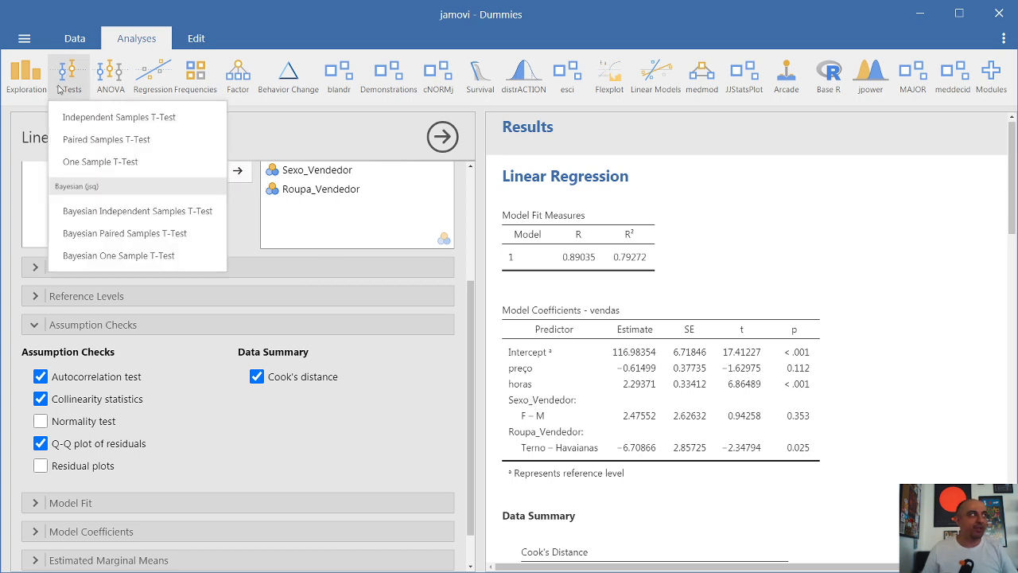
{"action": "left_click", "coordinate": [84, 118]}
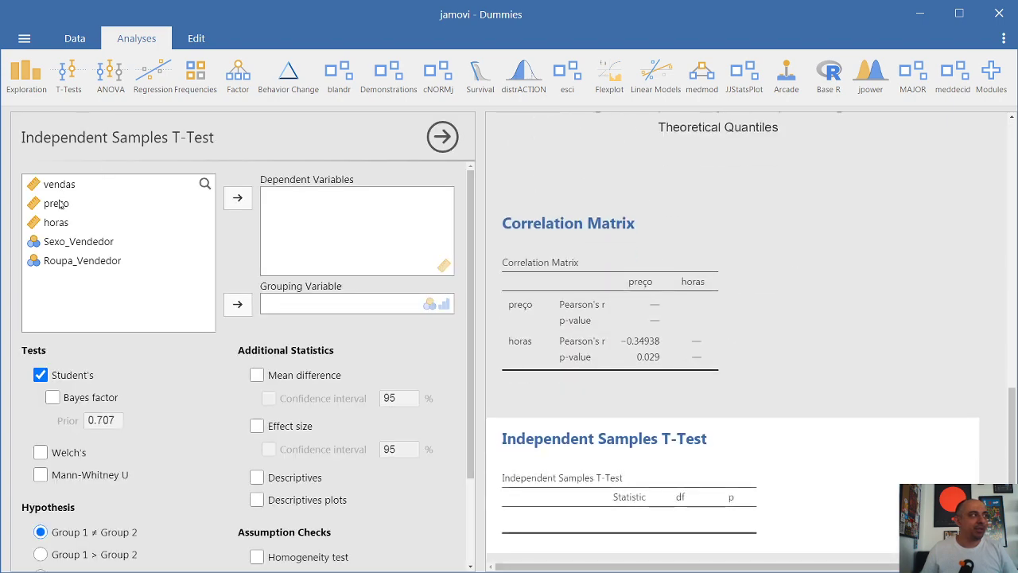
{"action": "left_click", "coordinate": [58, 208]}
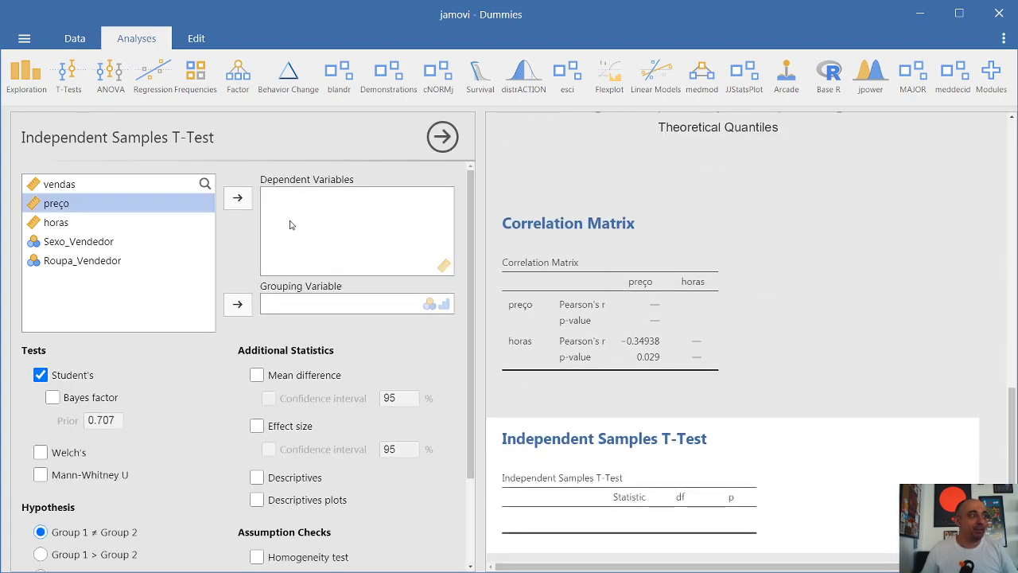
{"action": "left_click", "coordinate": [237, 198]}
{"action": "left_click", "coordinate": [97, 223]}
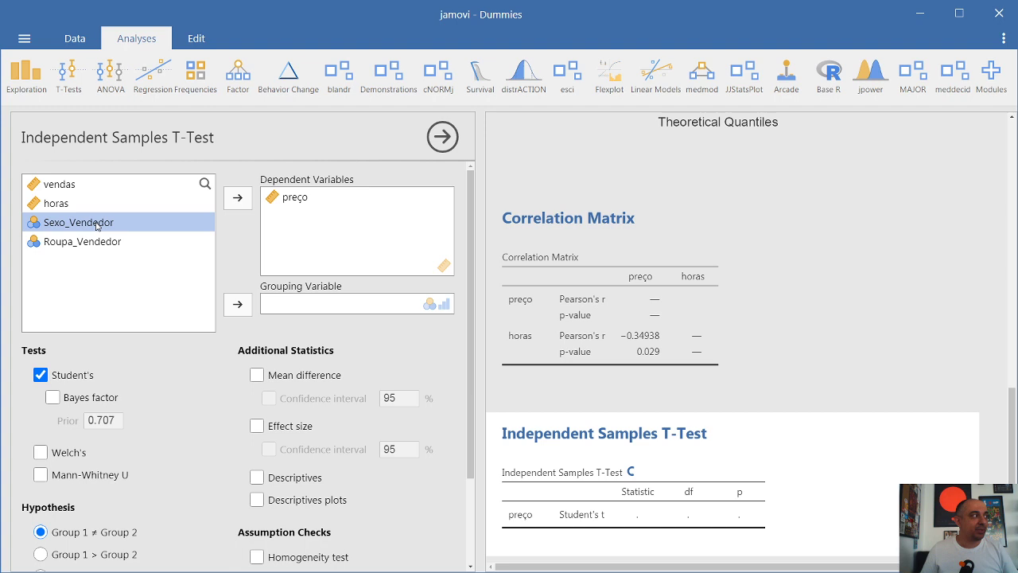
{"action": "left_click", "coordinate": [237, 304]}
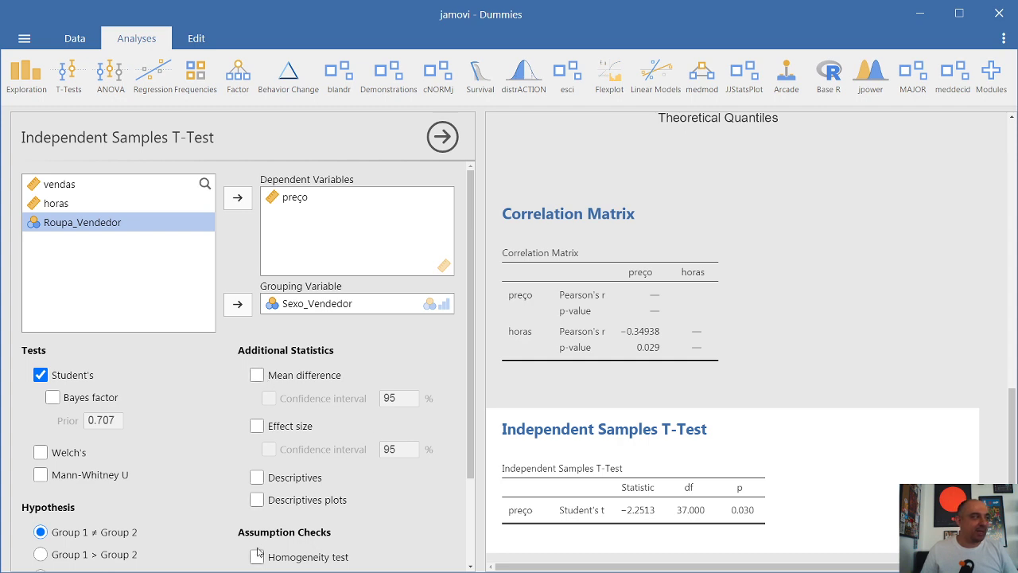
Step: Add descriptives, descriptives plots and the mean difference with its 95% confidence interval to the preço t-test
{"action": "left_click", "coordinate": [257, 499]}
{"action": "left_click", "coordinate": [257, 477]}
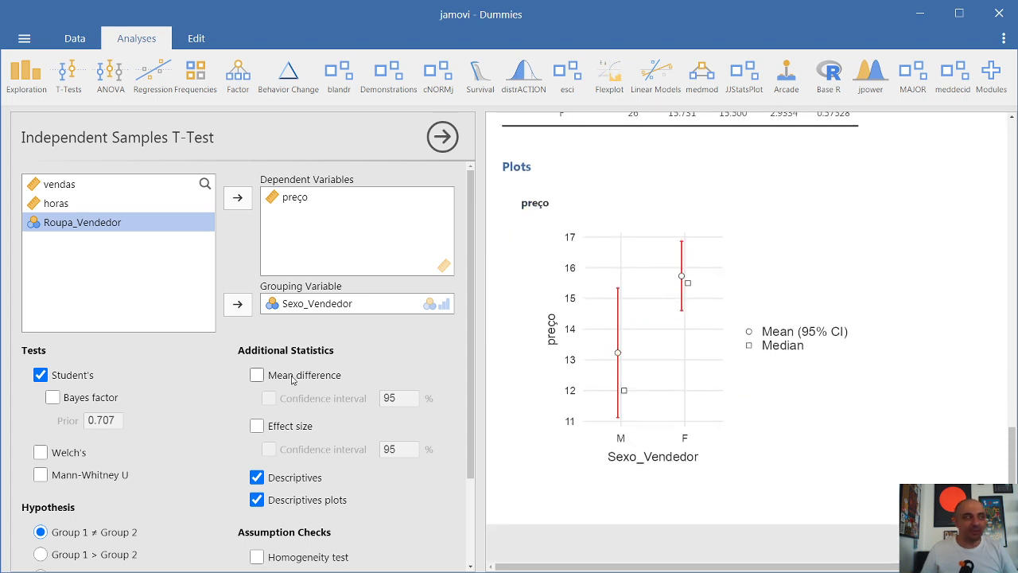
{"action": "left_click", "coordinate": [257, 375]}
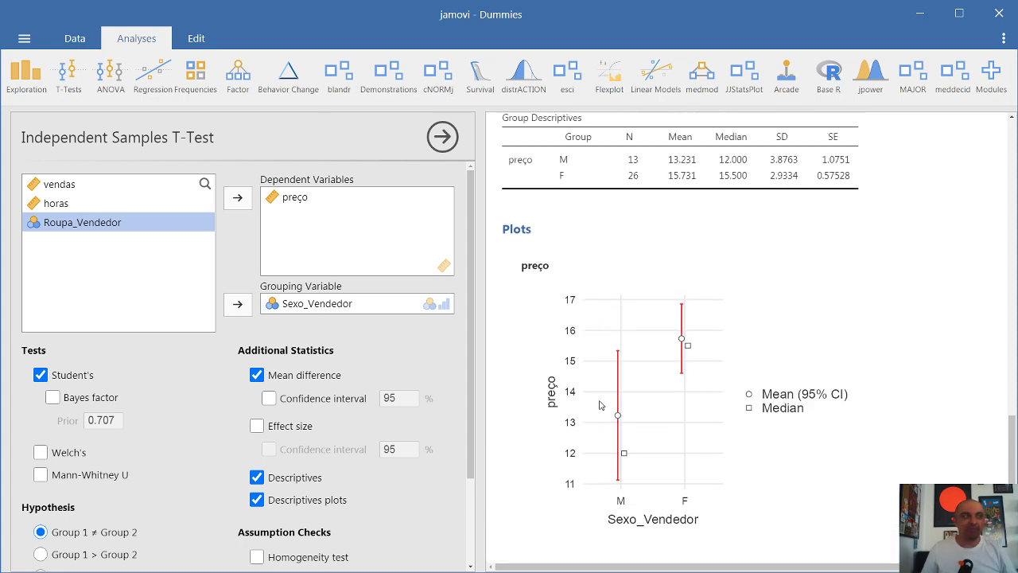
{"action": "left_click", "coordinate": [280, 401]}
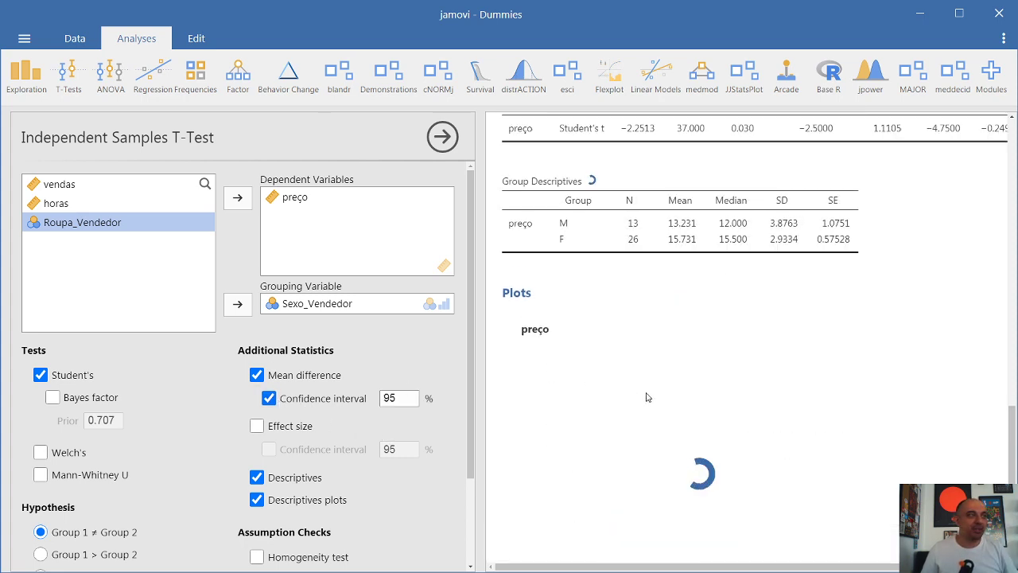
{"action": "scroll", "coordinate": [658, 436], "scroll_direction": "down", "scroll_amount": 2}
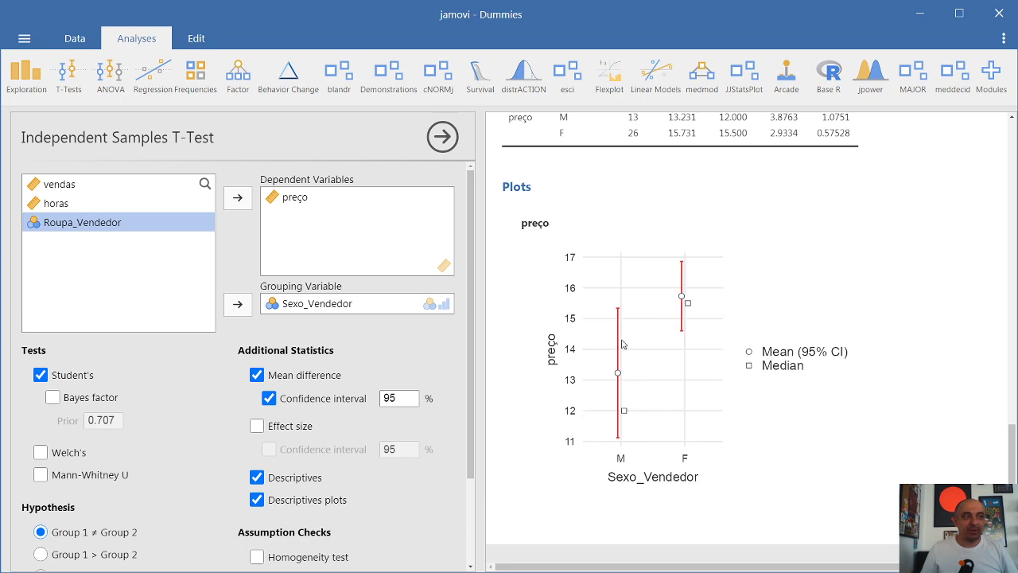
{"action": "scroll", "coordinate": [670, 340], "scroll_direction": "up", "scroll_amount": 4}
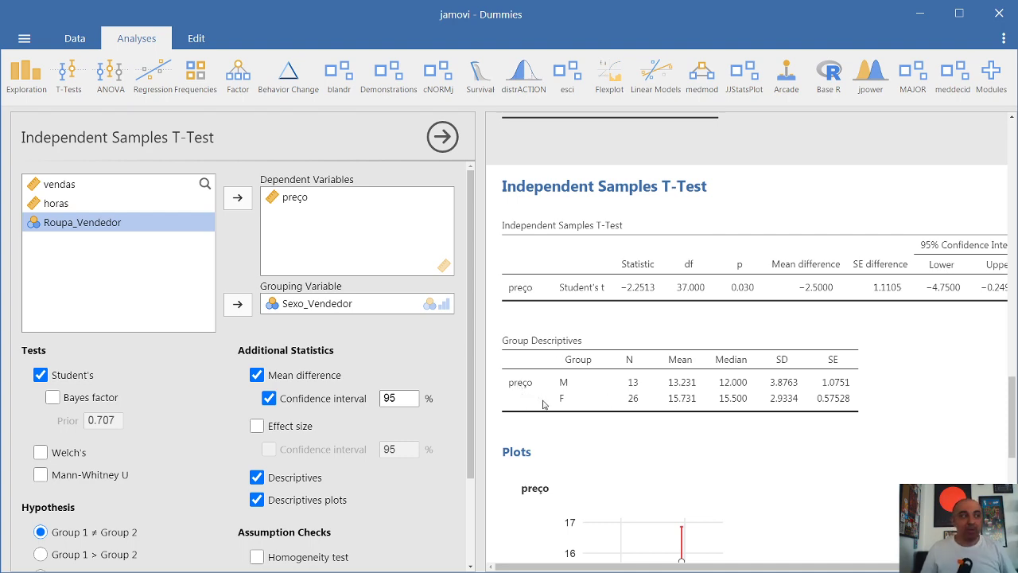
Step: Compare the preço t-test tables and plot with the regression coefficients, collinearity statistics and correlation matrix
{"action": "scroll", "coordinate": [607, 395], "scroll_direction": "up", "scroll_amount": 3}
{"action": "scroll", "coordinate": [607, 395], "scroll_direction": "up", "scroll_amount": 10}
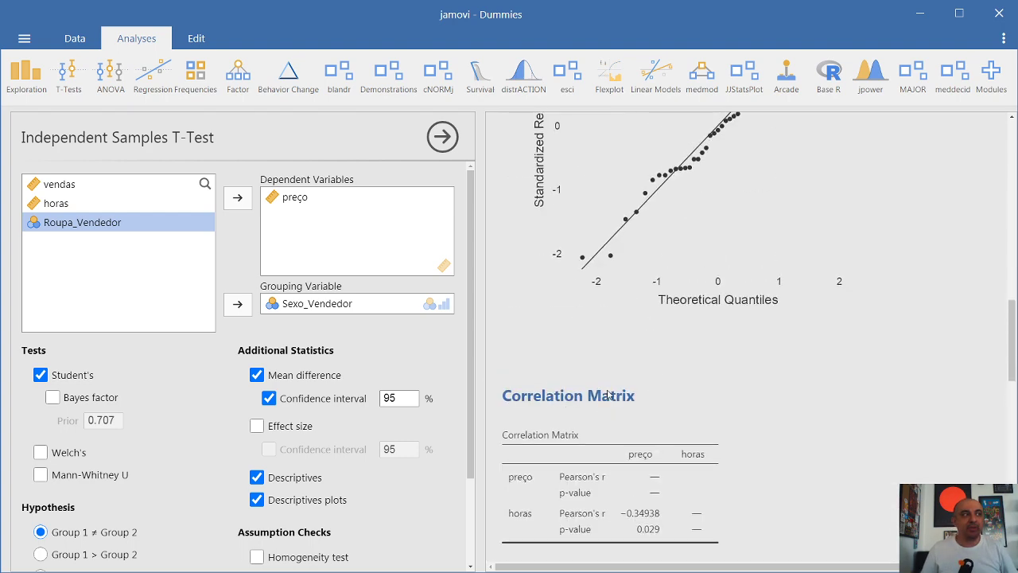
{"action": "scroll", "coordinate": [607, 395], "scroll_direction": "up", "scroll_amount": 1}
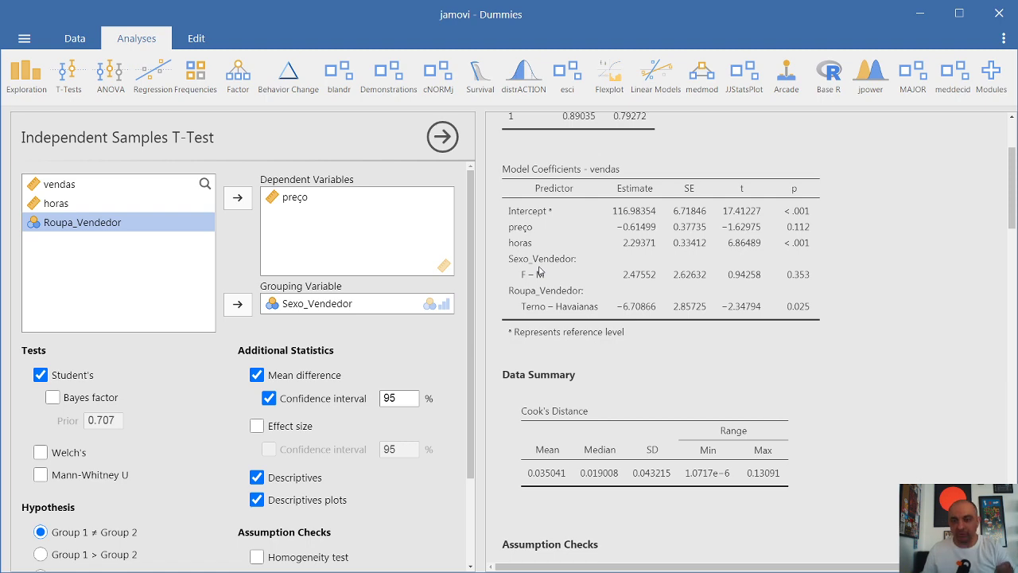
{"action": "scroll", "coordinate": [598, 381], "scroll_direction": "down", "scroll_amount": 10}
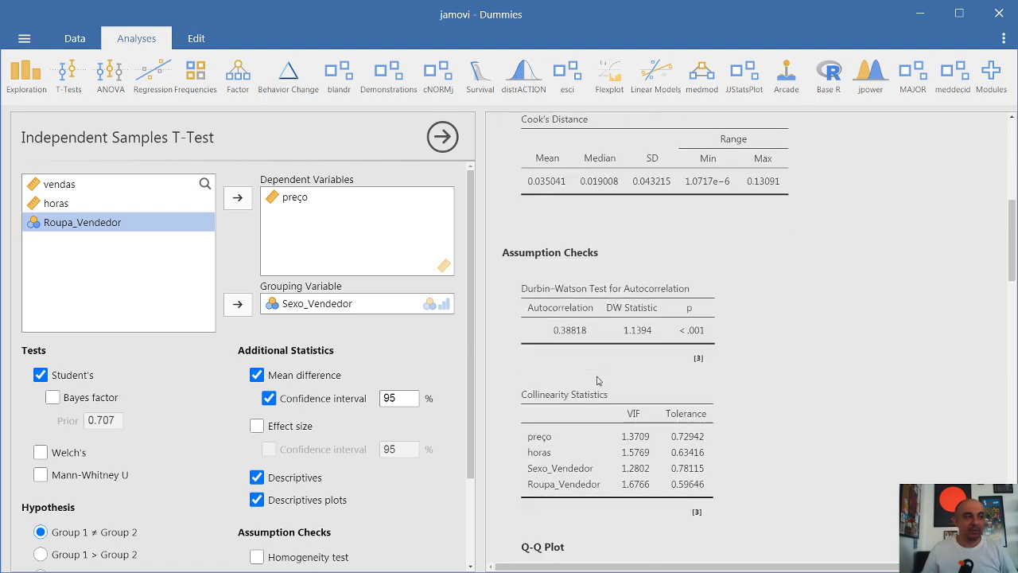
{"action": "scroll", "coordinate": [597, 381], "scroll_direction": "down", "scroll_amount": 10}
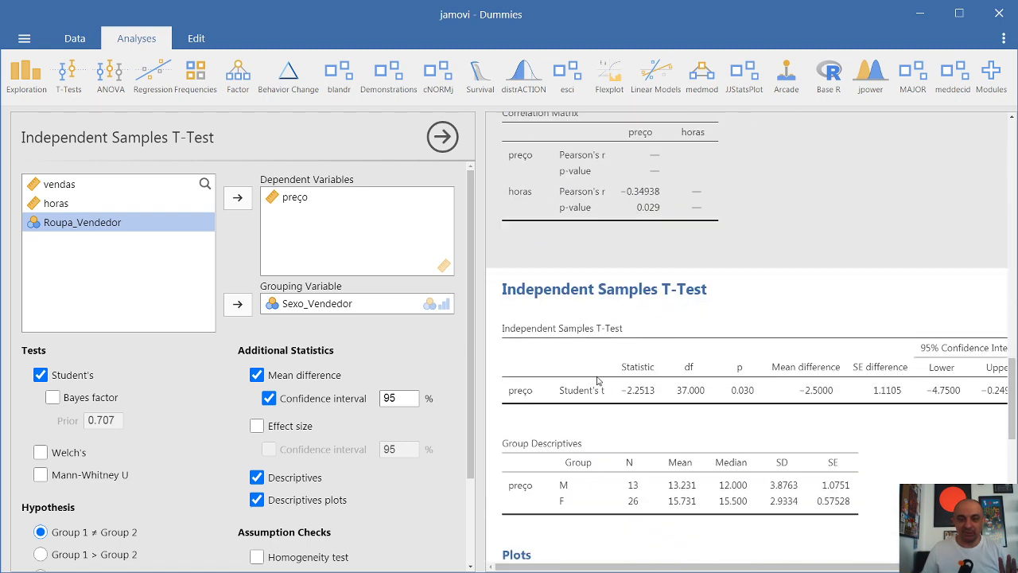
{"action": "scroll", "coordinate": [597, 378], "scroll_direction": "down", "scroll_amount": 3}
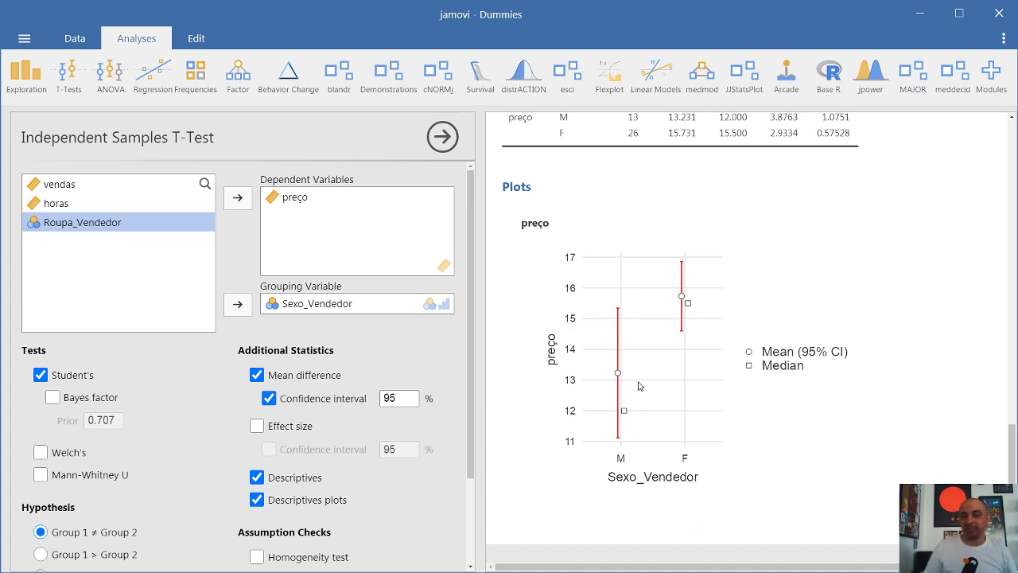
{"action": "scroll", "coordinate": [638, 386], "scroll_direction": "up", "scroll_amount": 5}
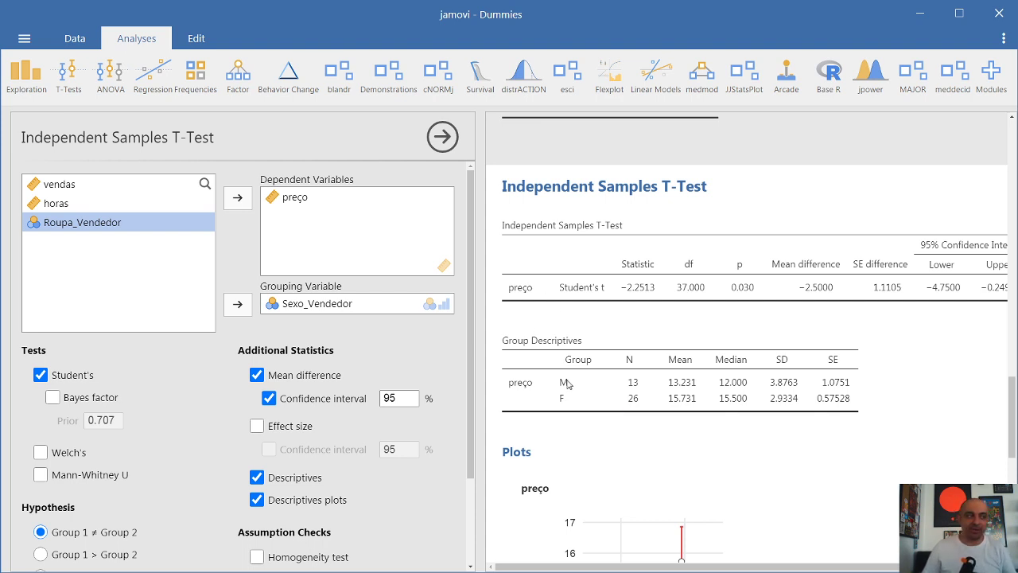
{"action": "scroll", "coordinate": [567, 384], "scroll_direction": "up", "scroll_amount": 10}
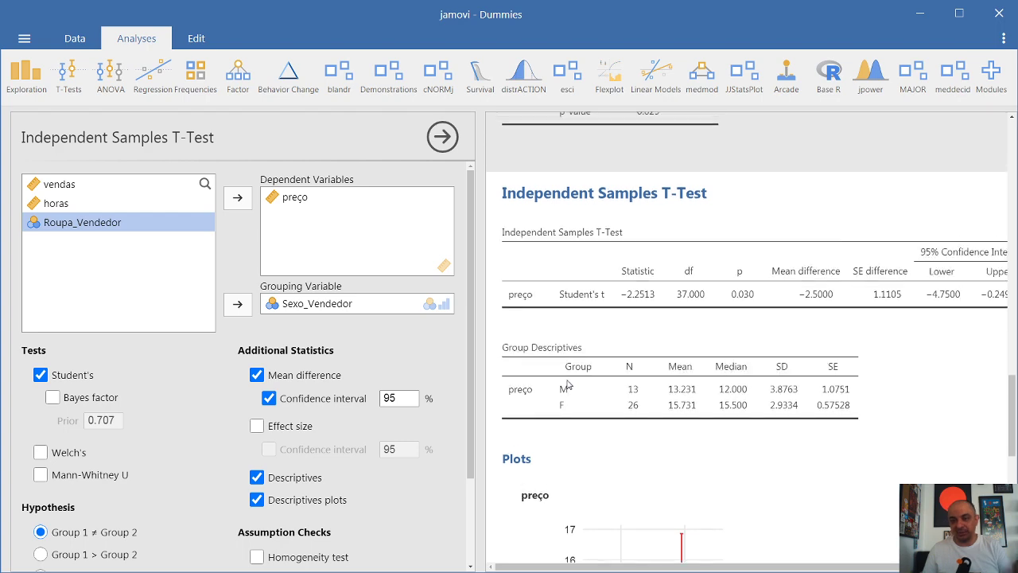
{"action": "scroll", "coordinate": [567, 384], "scroll_direction": "up", "scroll_amount": 4}
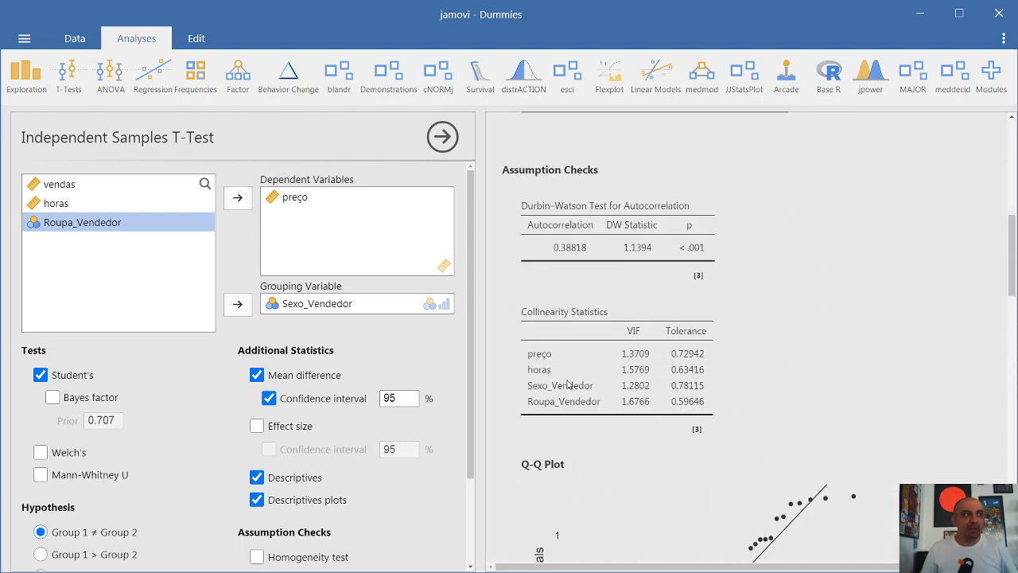
{"action": "scroll", "coordinate": [567, 384], "scroll_direction": "down", "scroll_amount": 15}
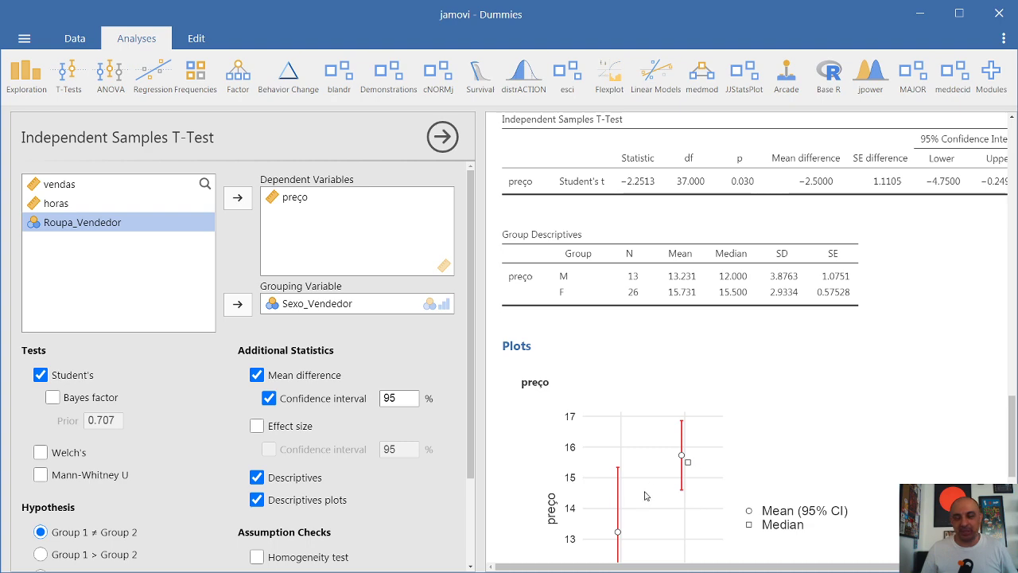
{"action": "scroll", "coordinate": [653, 471], "scroll_direction": "up", "scroll_amount": 8}
{"action": "scroll", "coordinate": [650, 472], "scroll_direction": "up", "scroll_amount": 10}
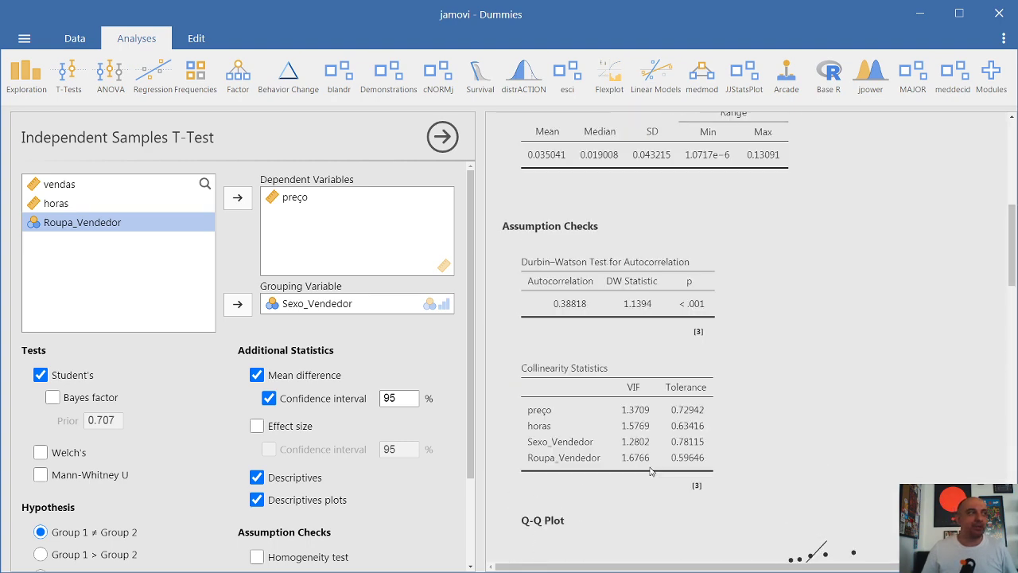
Step: Remove Sexo_Vendedor from the linear regression's factors and review the coefficients and assumption checks
{"action": "left_click", "coordinate": [626, 350]}
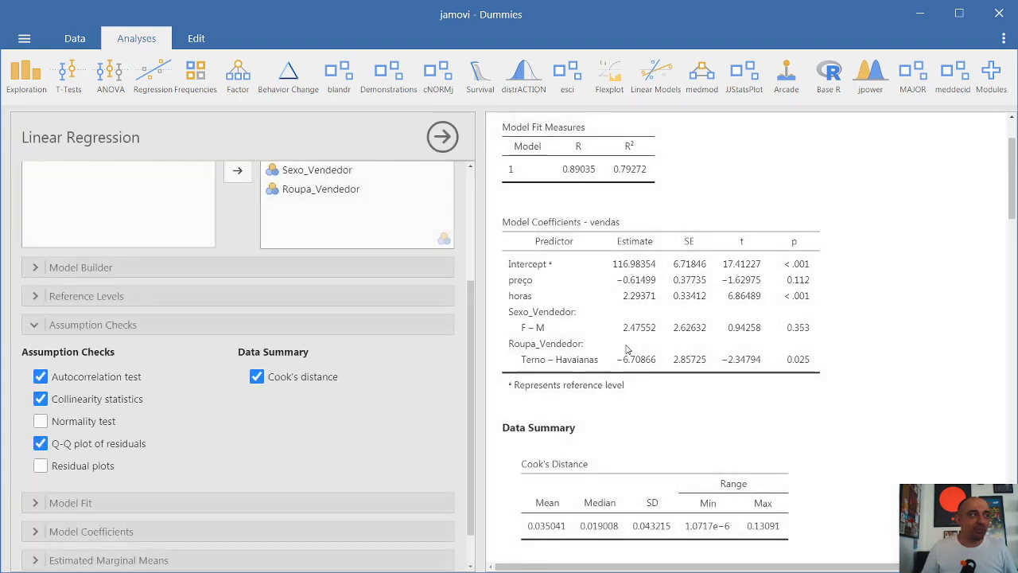
{"action": "scroll", "coordinate": [473, 319], "scroll_direction": "up", "scroll_amount": 3}
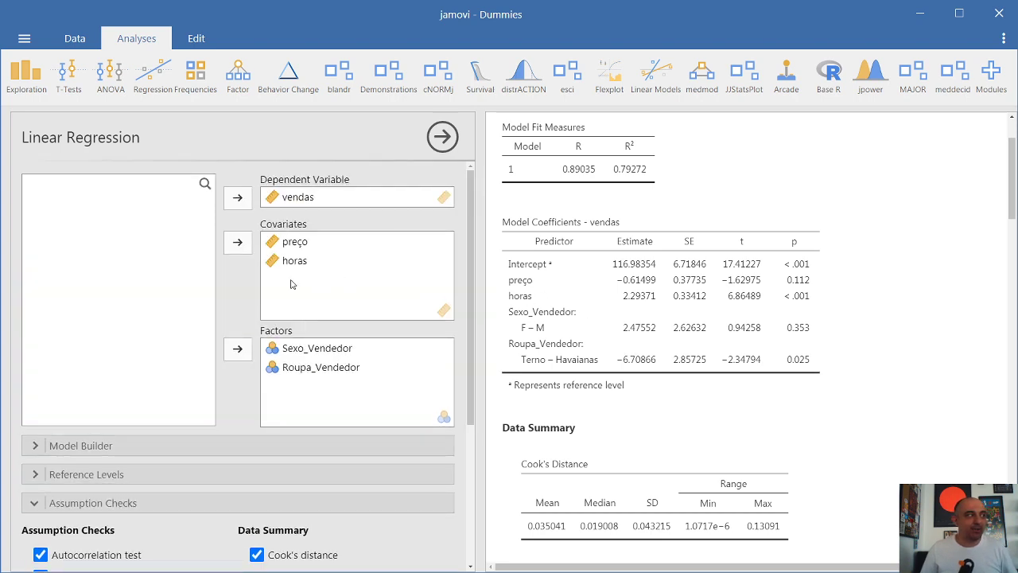
{"action": "left_click", "coordinate": [316, 348]}
{"action": "left_click", "coordinate": [237, 347]}
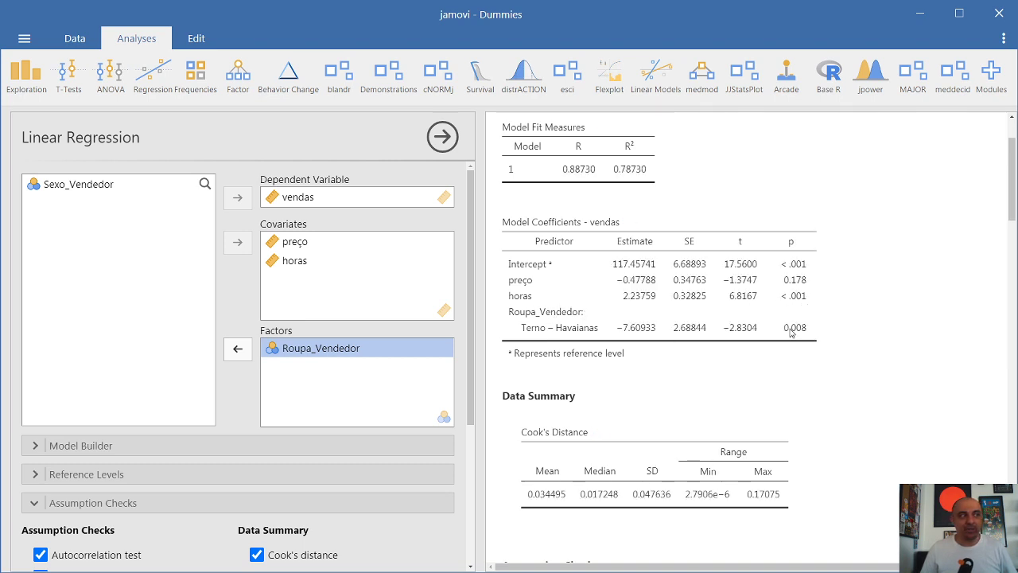
{"action": "scroll", "coordinate": [809, 340], "scroll_direction": "down", "scroll_amount": 5}
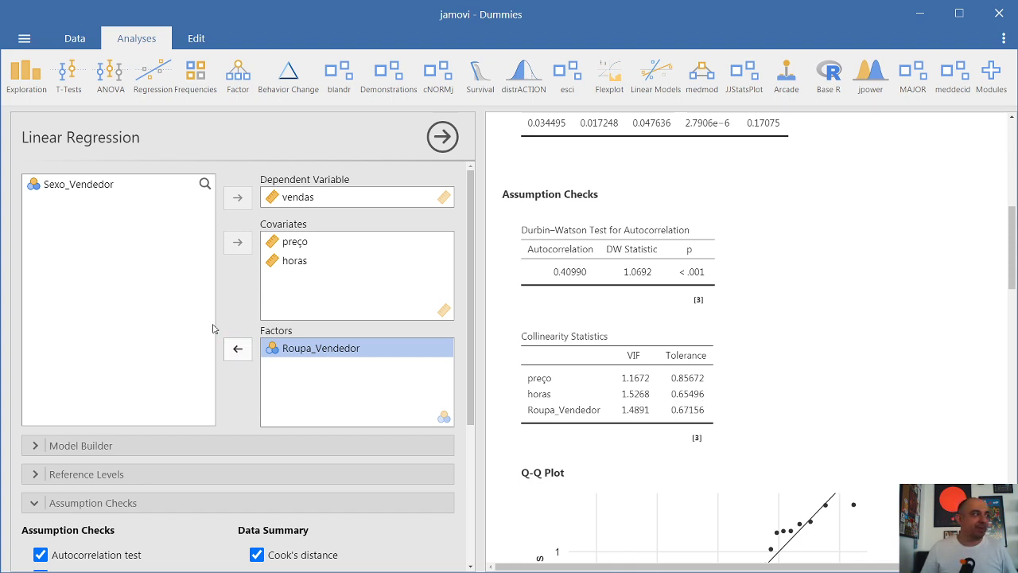
Step: Add Sexo_Vendedor back to the factors of the linear regression
{"action": "left_click", "coordinate": [97, 185]}
{"action": "left_click", "coordinate": [237, 348]}
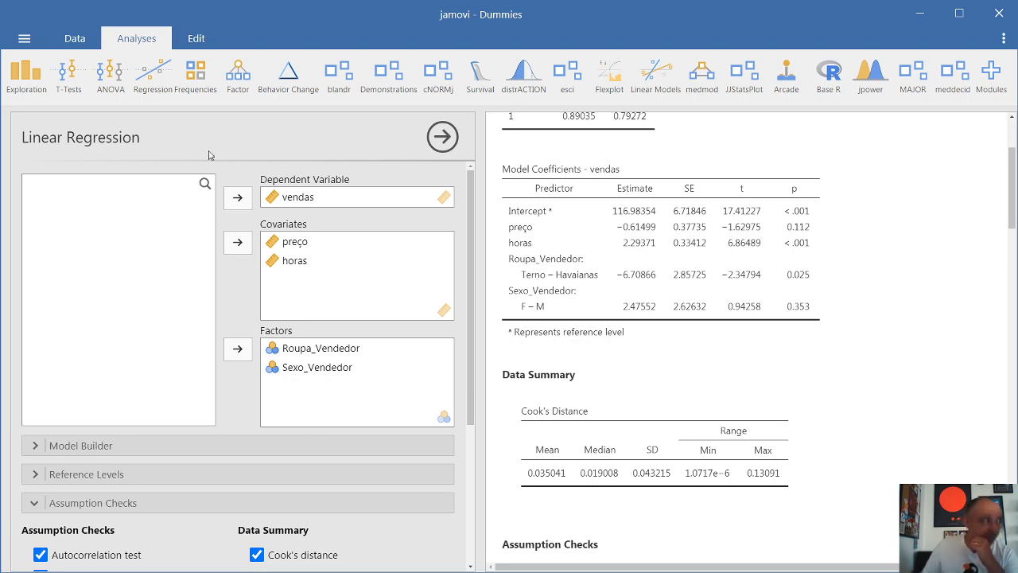
Step: Create another independent samples t-test with horas as dependent variable and Roupa_Vendedor as grouping variable
{"action": "left_click", "coordinate": [68, 73]}
{"action": "left_click", "coordinate": [104, 119]}
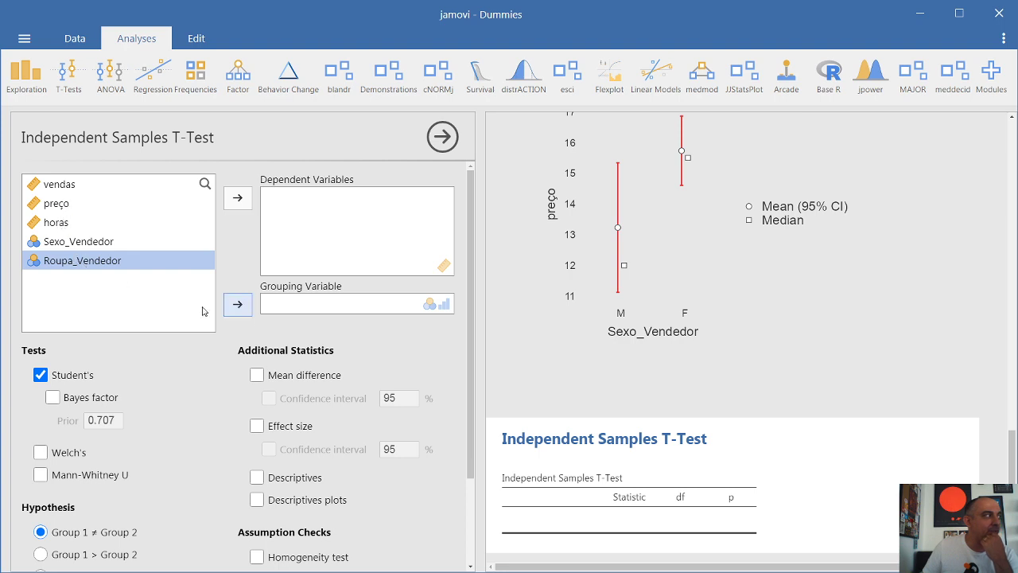
{"action": "left_click", "coordinate": [237, 305]}
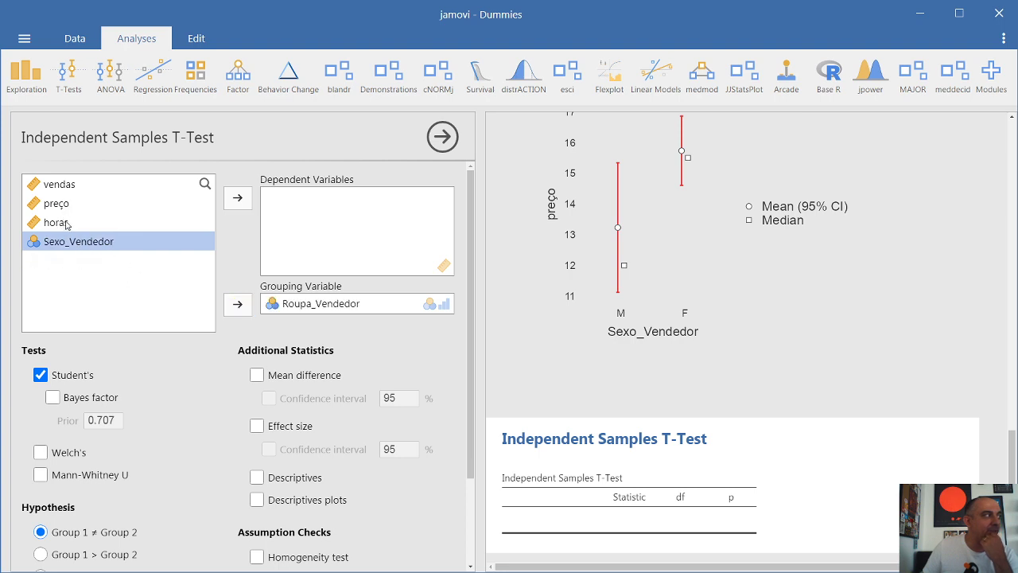
{"action": "left_click", "coordinate": [67, 223]}
{"action": "left_click", "coordinate": [236, 203]}
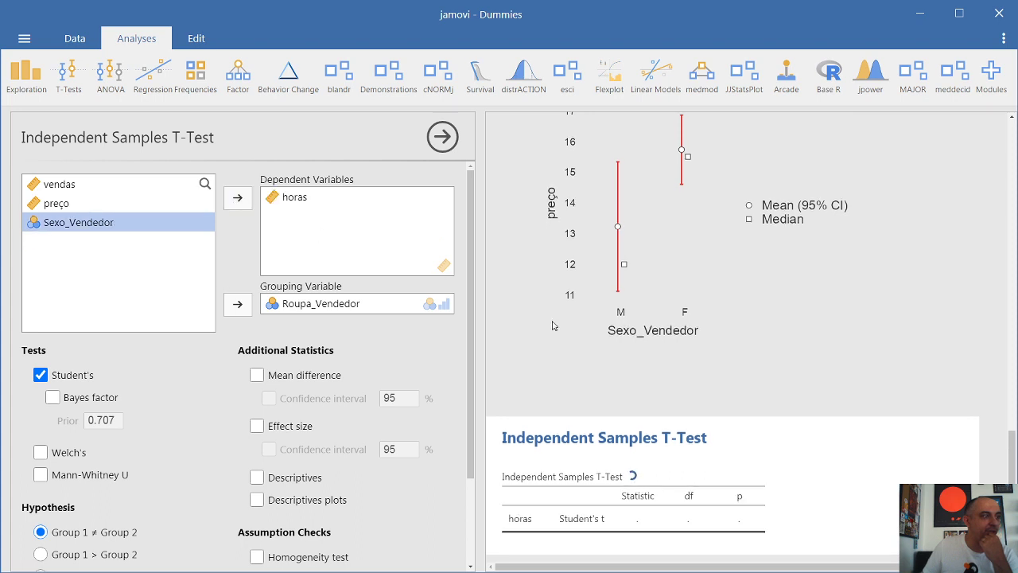
{"action": "scroll", "coordinate": [711, 386], "scroll_direction": "down", "scroll_amount": 1}
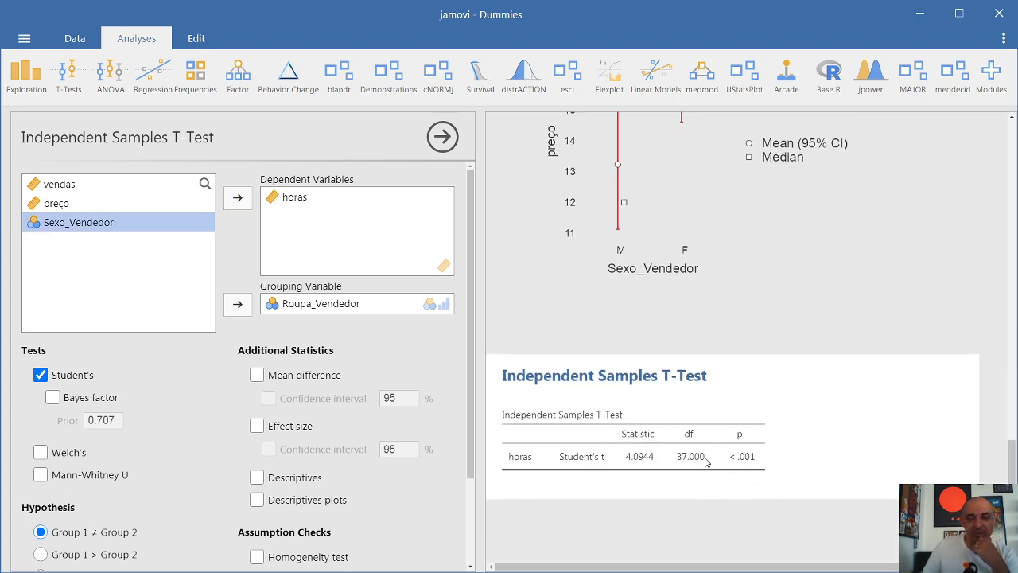
Step: Add descriptives, descriptives plots and the effect size to the horas t-test
{"action": "left_click", "coordinate": [314, 500]}
{"action": "left_click", "coordinate": [311, 480]}
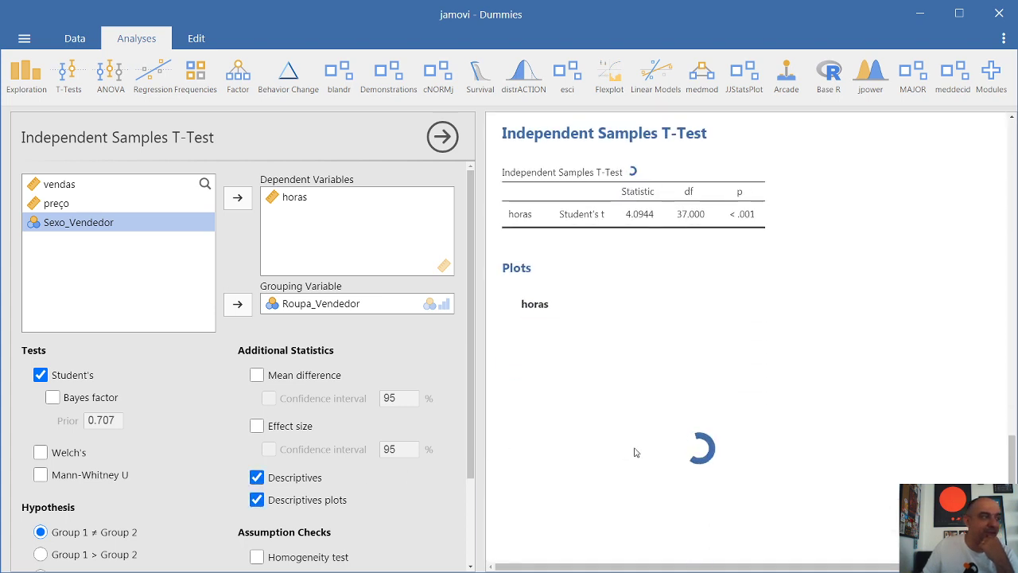
{"action": "scroll", "coordinate": [637, 450], "scroll_direction": "down", "scroll_amount": 3}
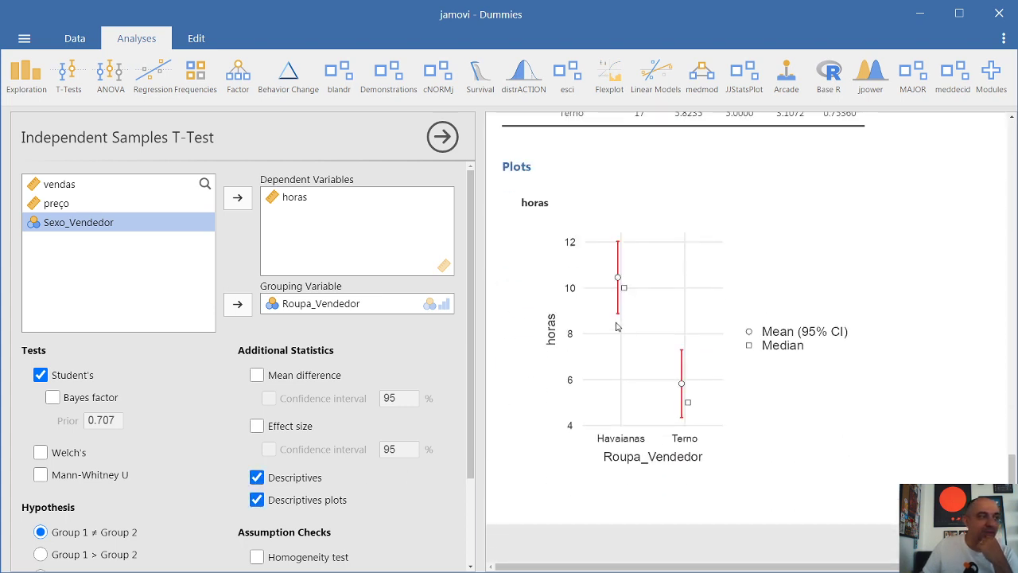
{"action": "scroll", "coordinate": [689, 391], "scroll_direction": "up", "scroll_amount": 2}
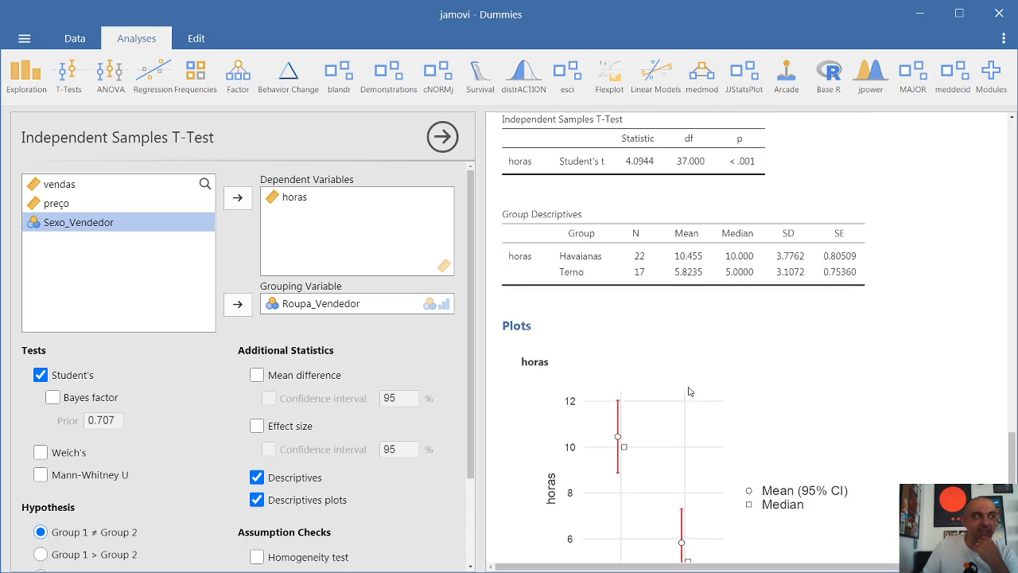
{"action": "left_click", "coordinate": [256, 426]}
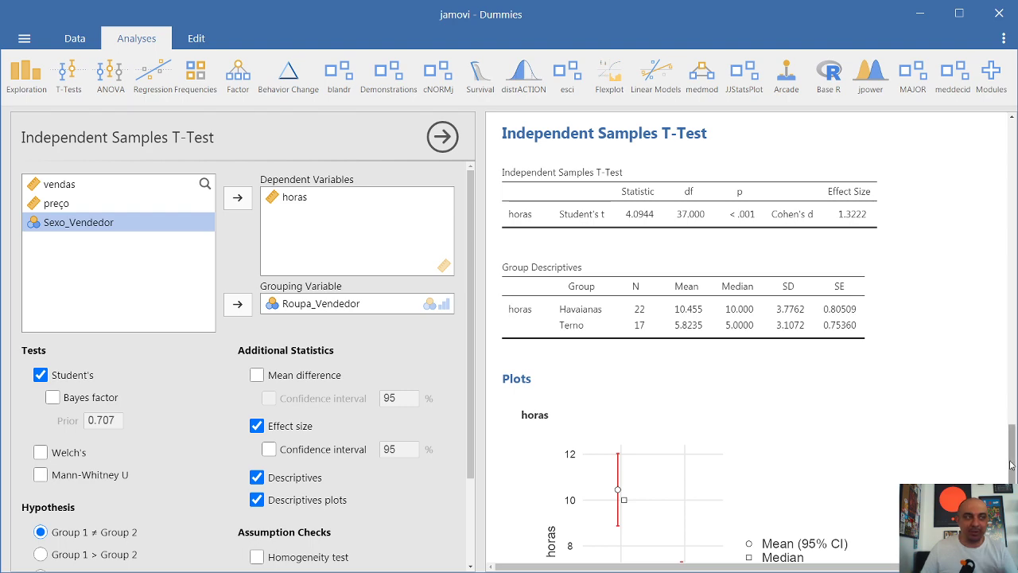
Step: Return to the linear regression of vendas, remove Roupa_Vendedor from its factors and review the coefficients, collinearity statistics and Q-Q plot
{"action": "left_click_drag", "start_coordinate": [1011, 465], "coordinate": [1013, 169]}
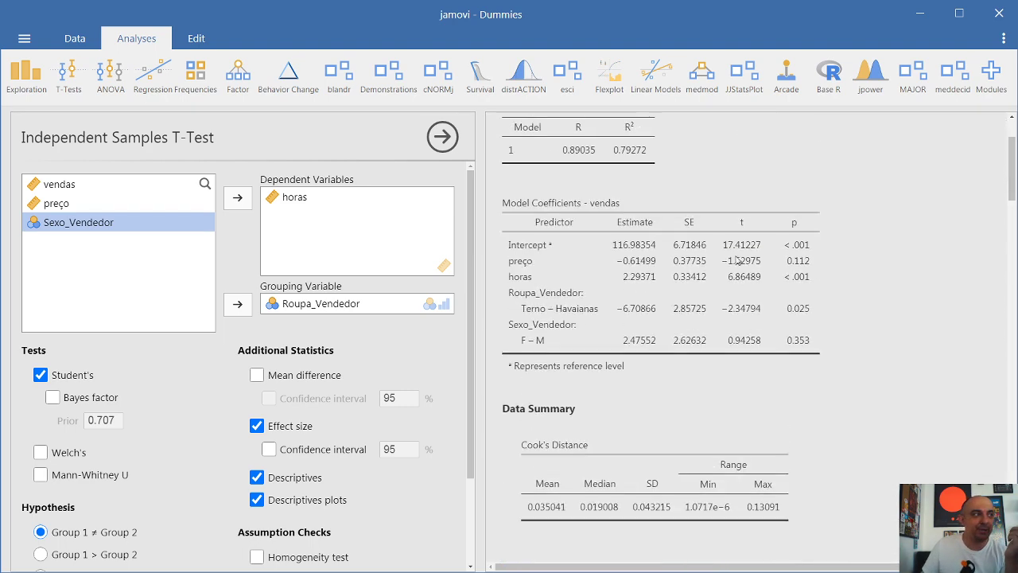
{"action": "left_click", "coordinate": [735, 259]}
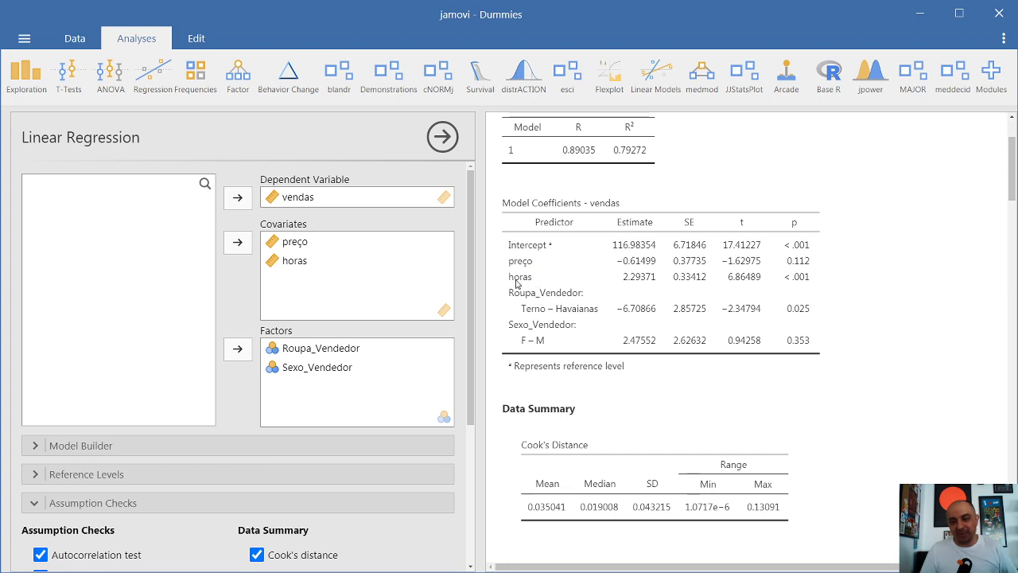
{"action": "left_click", "coordinate": [322, 347]}
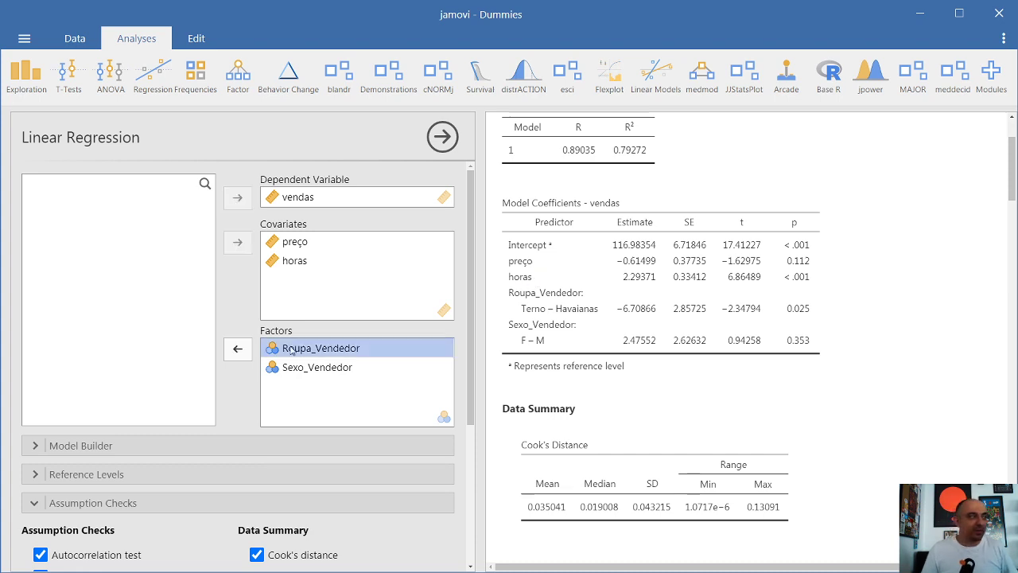
{"action": "left_click", "coordinate": [246, 352]}
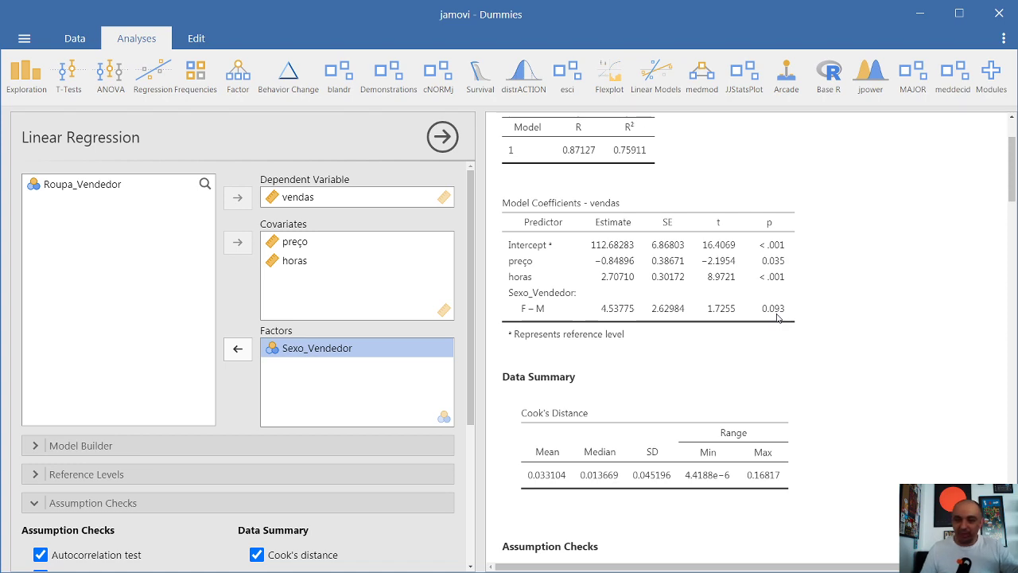
{"action": "scroll", "coordinate": [830, 331], "scroll_direction": "down", "scroll_amount": 5}
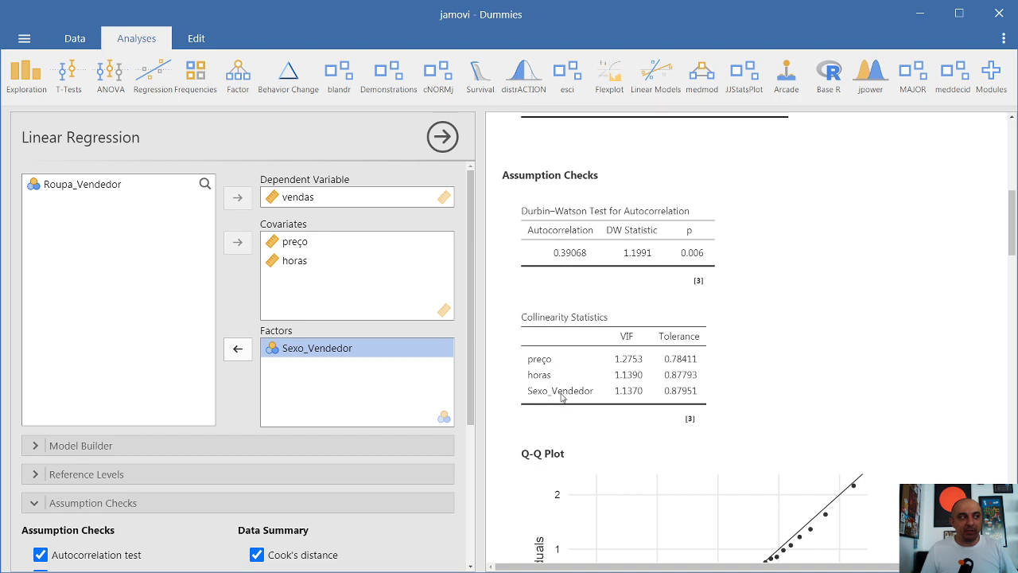
{"action": "scroll", "coordinate": [670, 386], "scroll_direction": "down", "scroll_amount": 3}
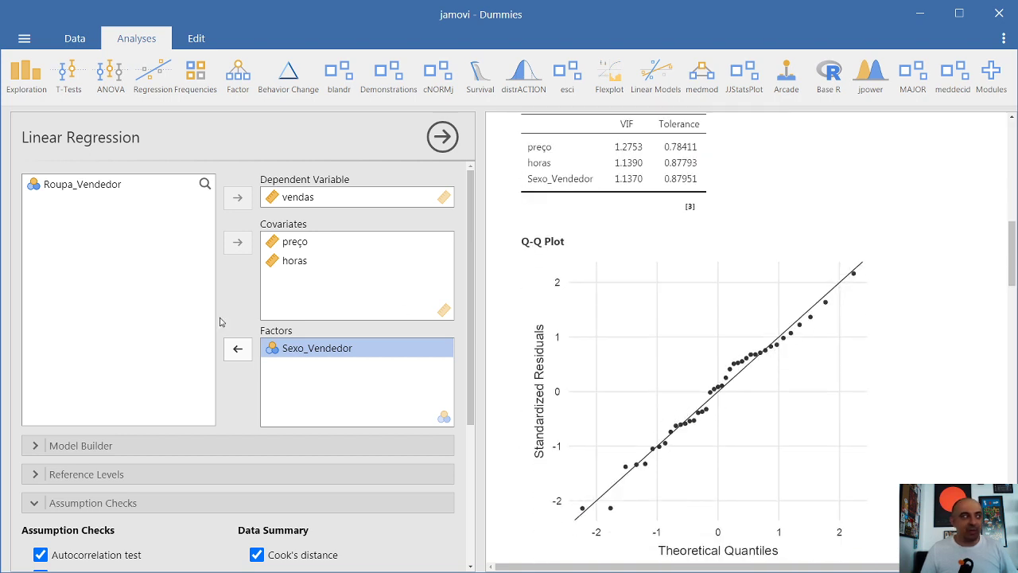
Step: Add Roupa_Vendedor back to the regression's factors to compare the Q-Q plot of residuals, and remove it again
{"action": "left_click", "coordinate": [84, 186]}
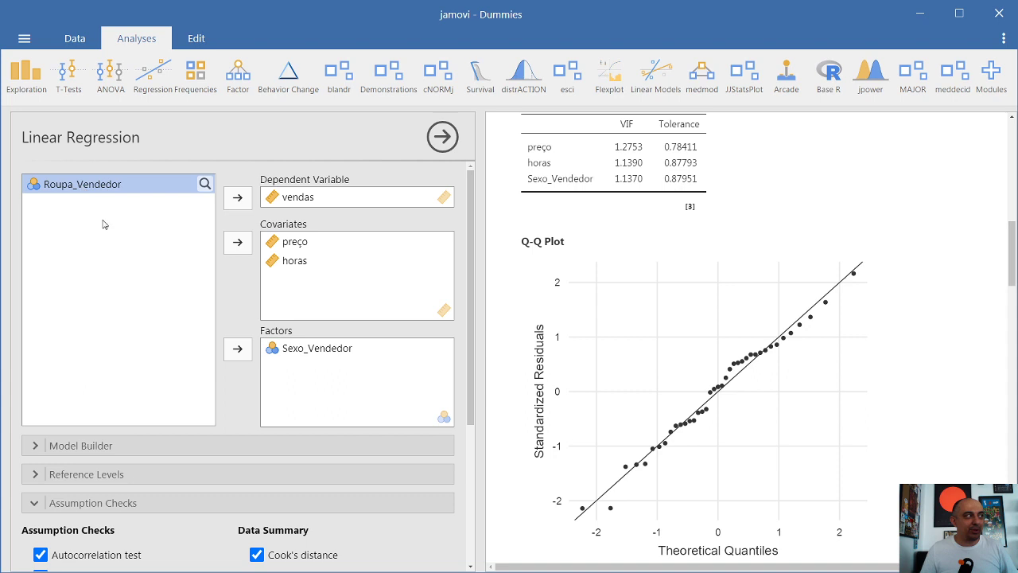
{"action": "left_click", "coordinate": [237, 348]}
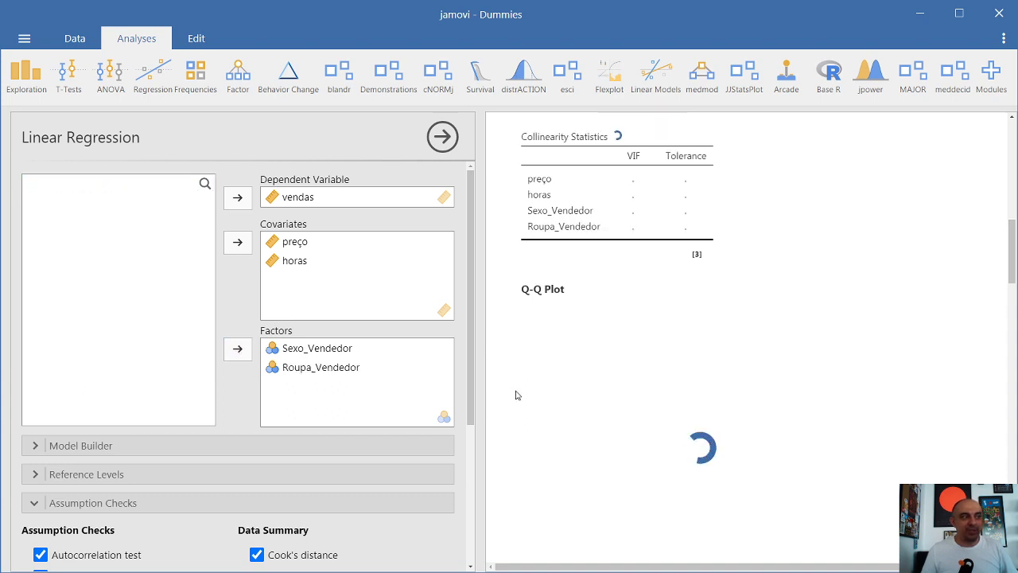
{"action": "scroll", "coordinate": [711, 464], "scroll_direction": "down", "scroll_amount": 1}
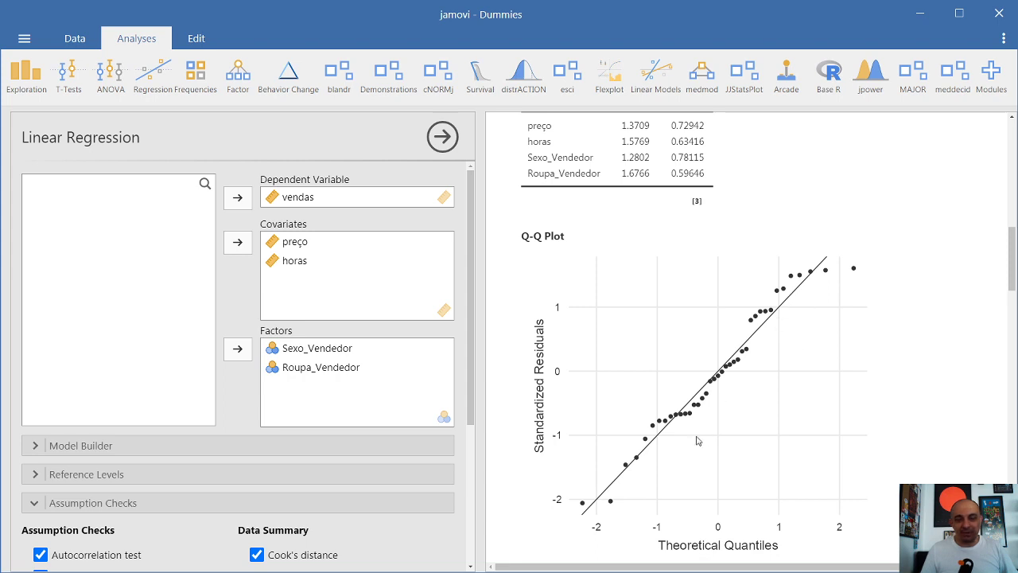
{"action": "left_click", "coordinate": [311, 367]}
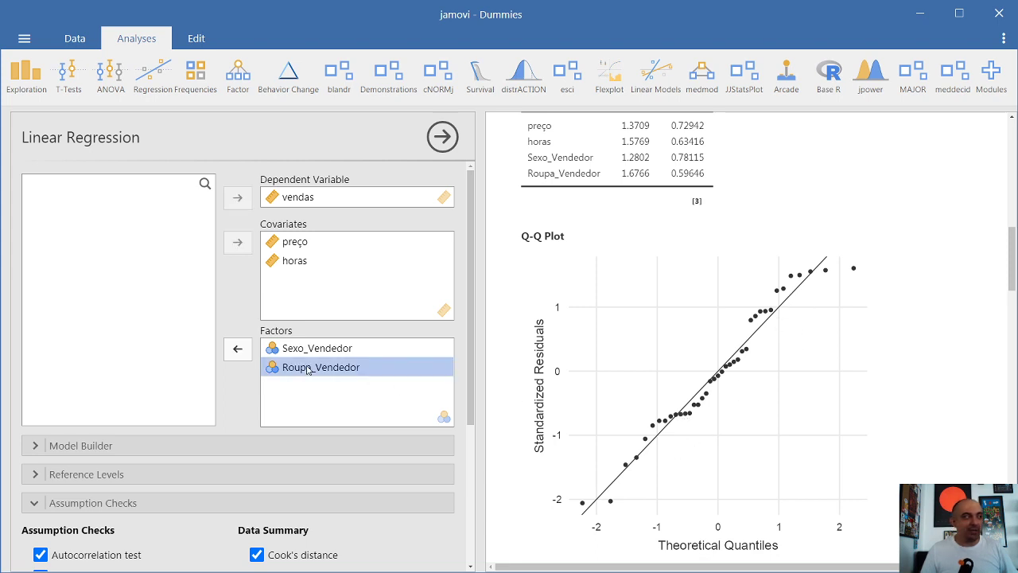
{"action": "left_click", "coordinate": [238, 349]}
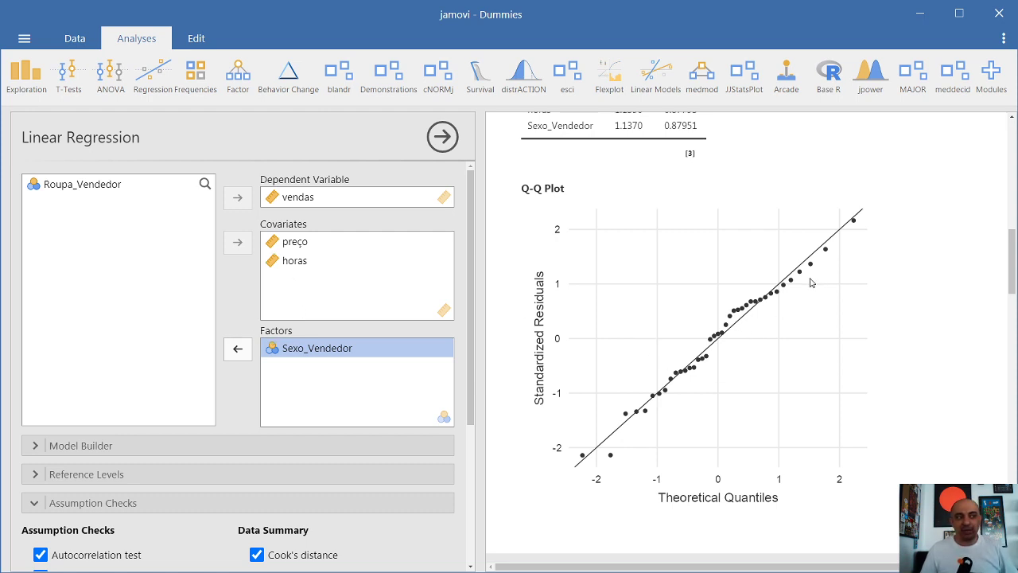
Step: Examine the Q-Q plot, Durbin–Watson test, collinearity statistics and model coefficients of the regression without Roupa_Vendedor
{"action": "scroll", "coordinate": [779, 336], "scroll_direction": "up", "scroll_amount": 3}
{"action": "scroll", "coordinate": [781, 334], "scroll_direction": "down", "scroll_amount": 2}
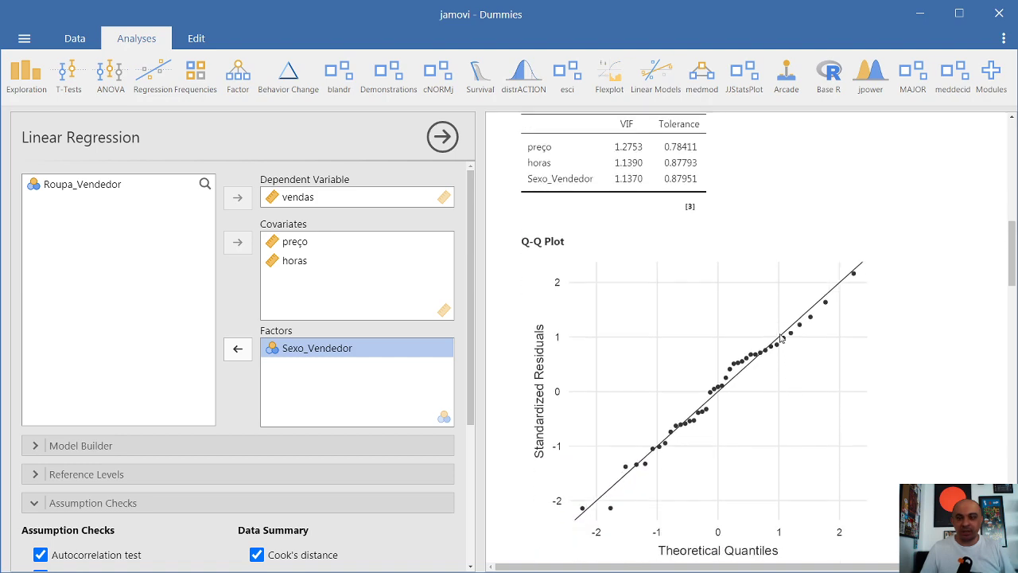
{"action": "scroll", "coordinate": [780, 338], "scroll_direction": "up", "scroll_amount": 10}
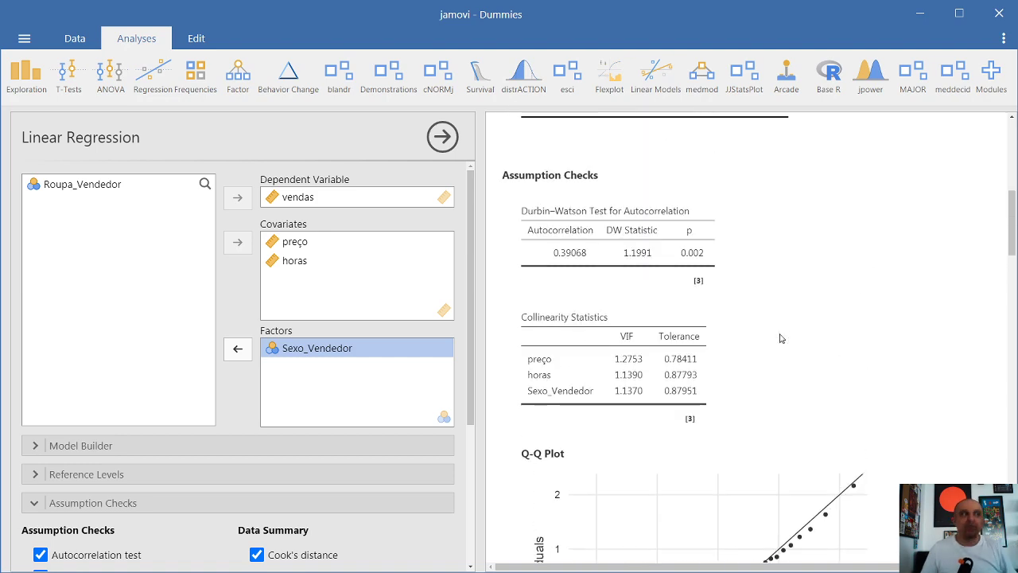
{"action": "scroll", "coordinate": [779, 338], "scroll_direction": "up", "scroll_amount": 2}
{"action": "scroll", "coordinate": [779, 272], "scroll_direction": "down", "scroll_amount": 2}
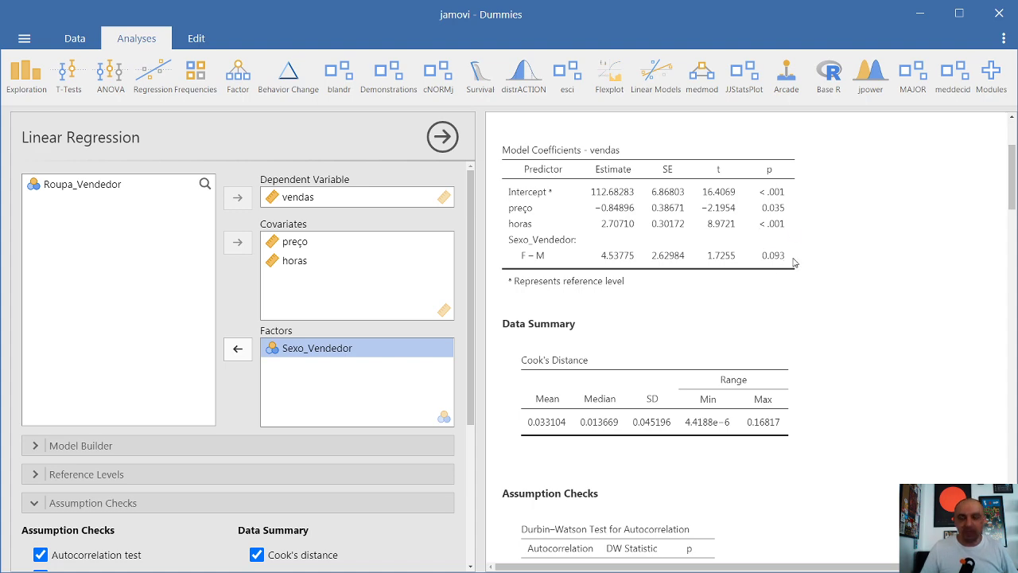
{"action": "scroll", "coordinate": [793, 263], "scroll_direction": "down", "scroll_amount": 11}
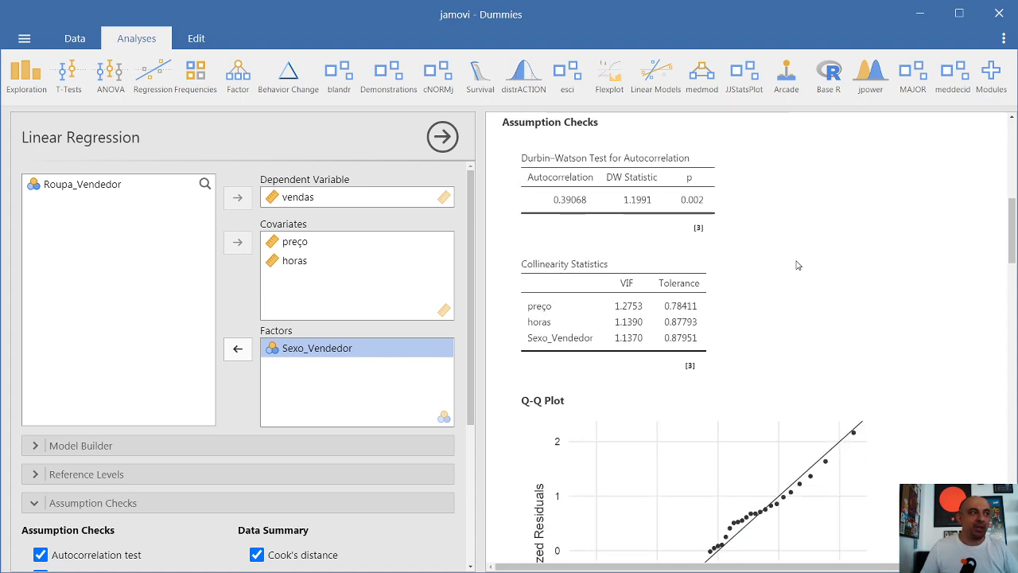
{"action": "scroll", "coordinate": [798, 265], "scroll_direction": "up", "scroll_amount": 2}
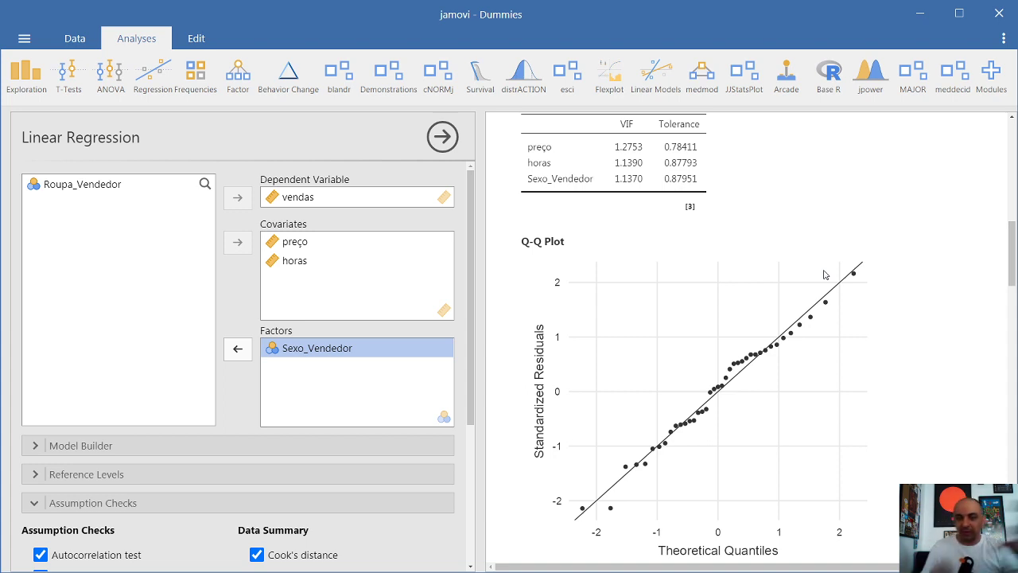
{"action": "scroll", "coordinate": [905, 293], "scroll_direction": "up", "scroll_amount": 3}
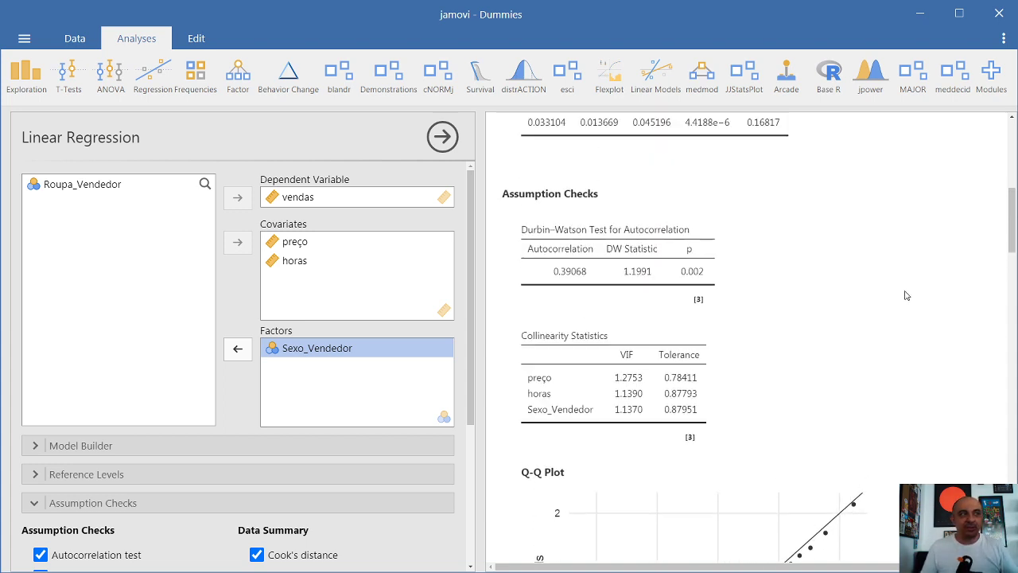
{"action": "scroll", "coordinate": [904, 295], "scroll_direction": "up", "scroll_amount": 4}
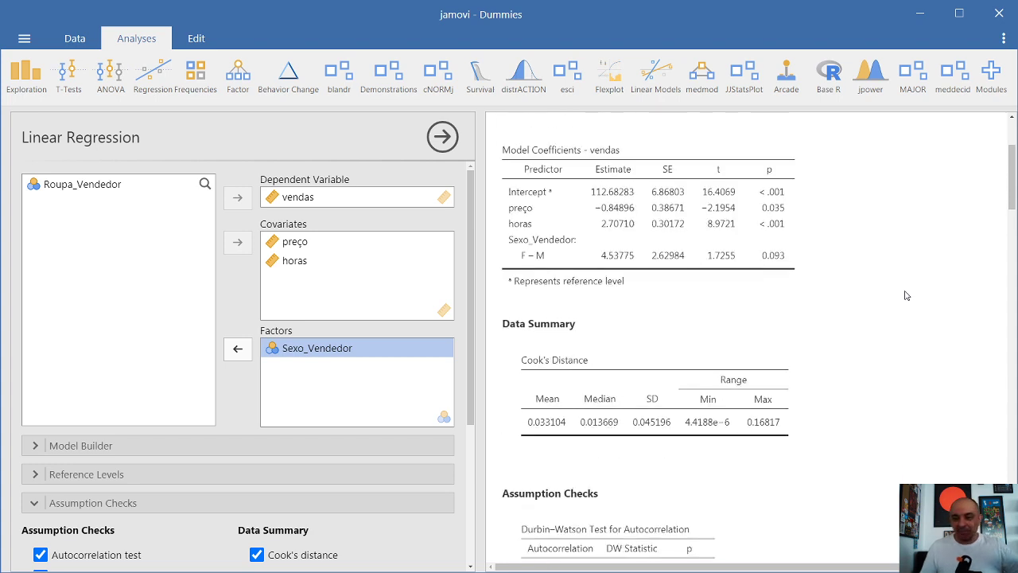